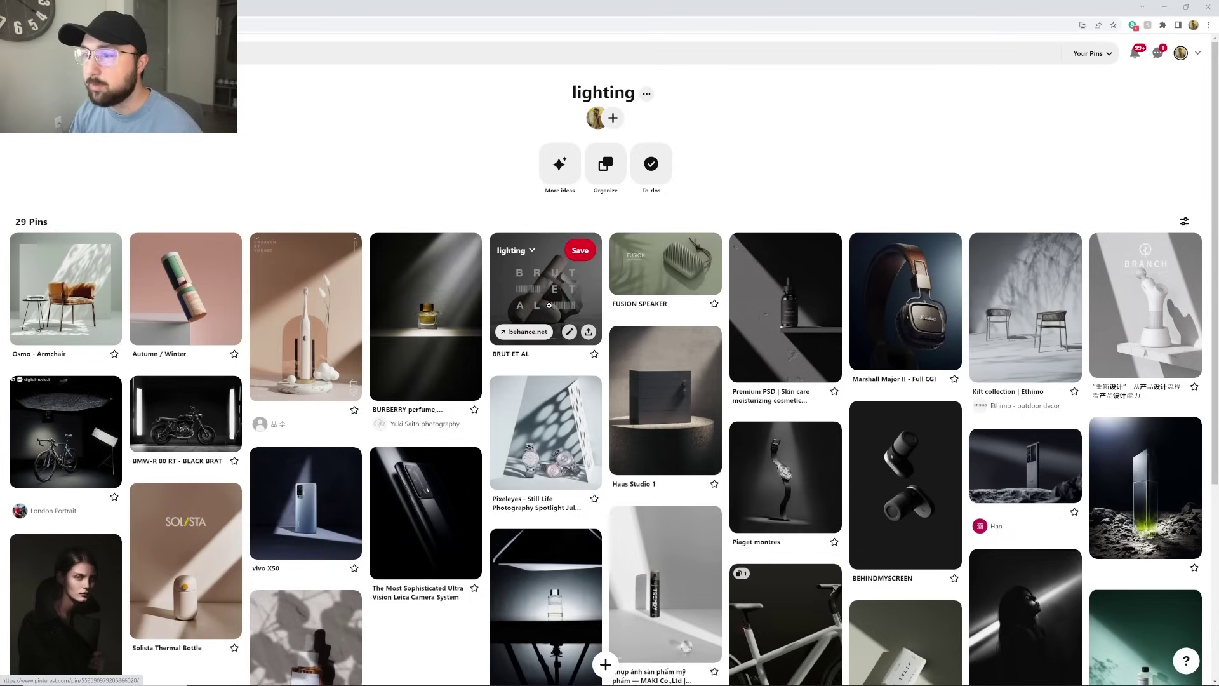
Step: Open the BRUT ET AL pin's detail page and zoom the browser to 175%
{"action": "left_click", "coordinate": [549, 306]}
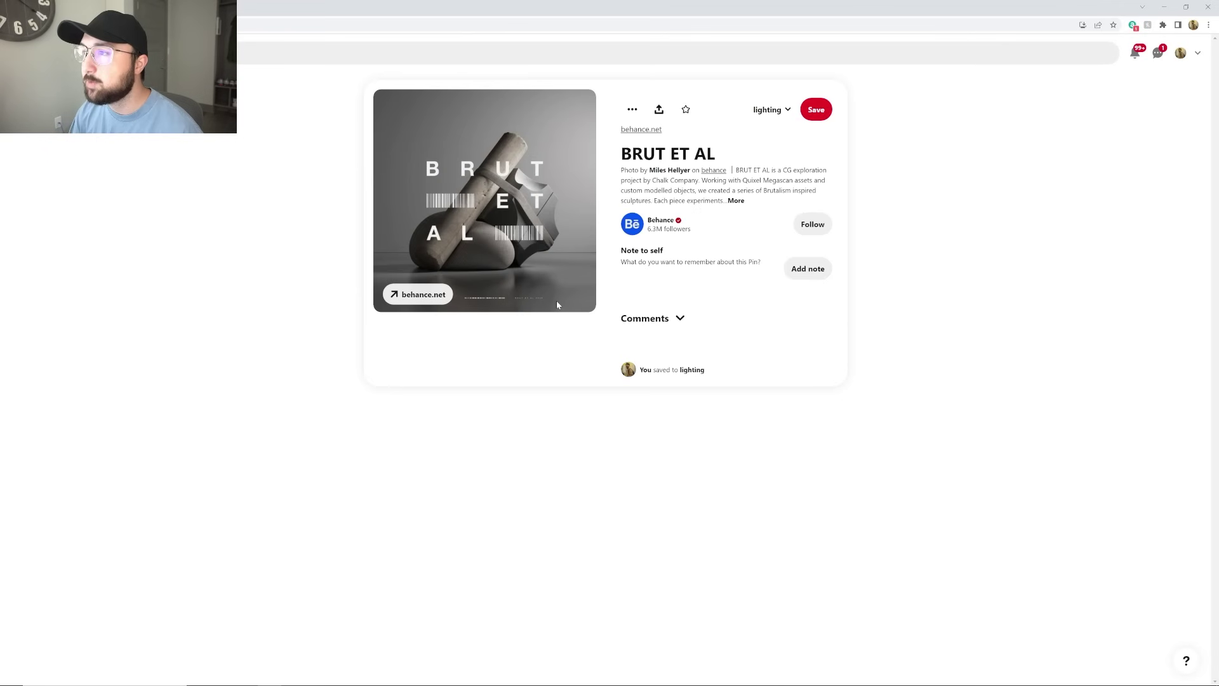
{"action": "key", "text": "ctrl+plus"}
{"action": "key", "text": "ctrl+plus"}
{"action": "key", "text": "ctrl+plus"}
{"action": "key", "text": "ctrl+plus"}
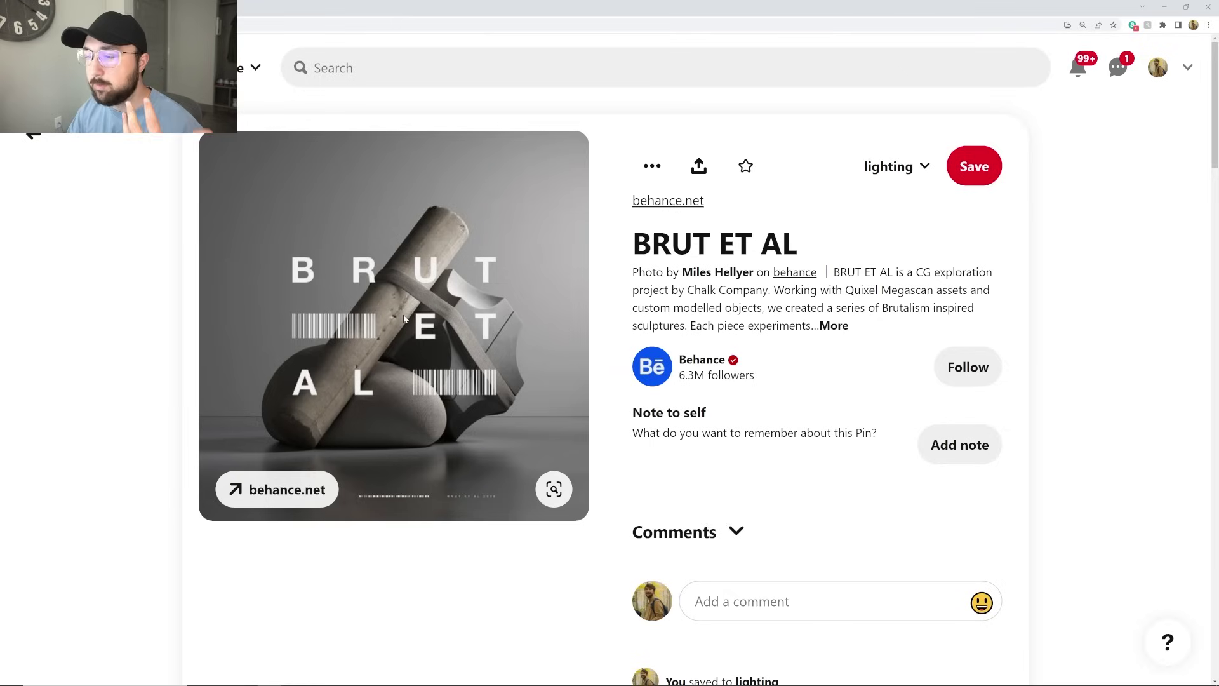
Step: Switch to Blender and hide the ONE STEP AT A TIME lettering curve (Curve.011)
{"action": "mouse_move", "coordinate": [648, 684]}
{"action": "mouse_move", "coordinate": [506, 676]}
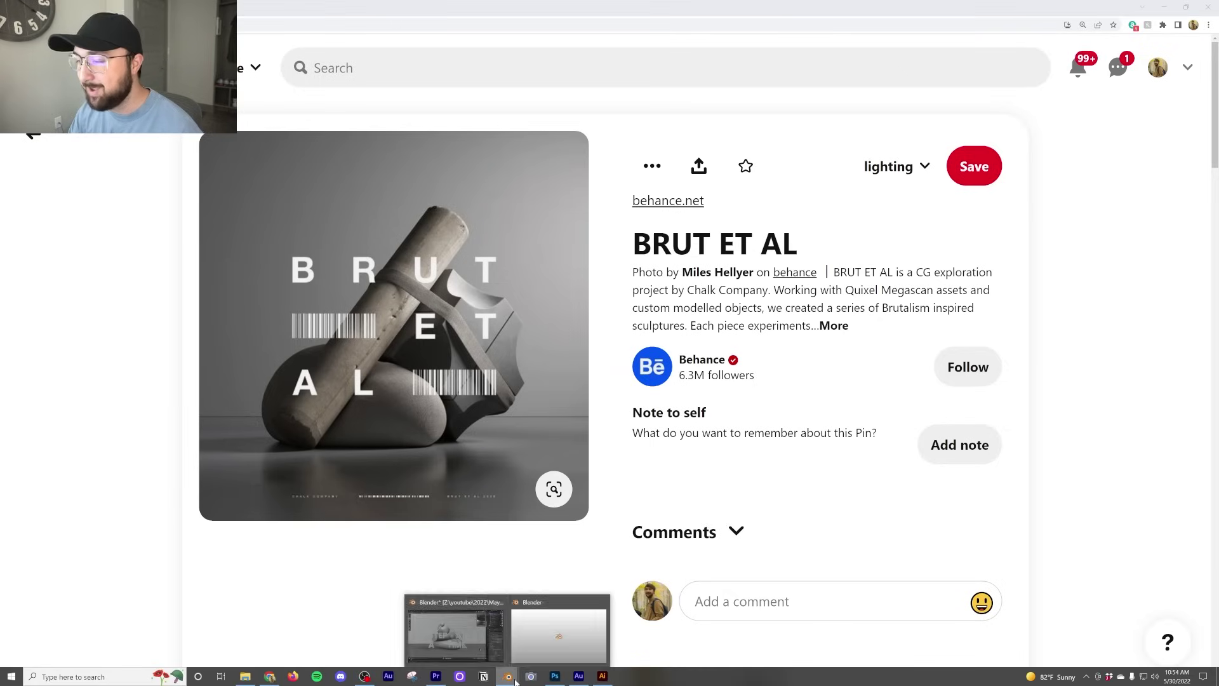
{"action": "left_click", "coordinate": [456, 625]}
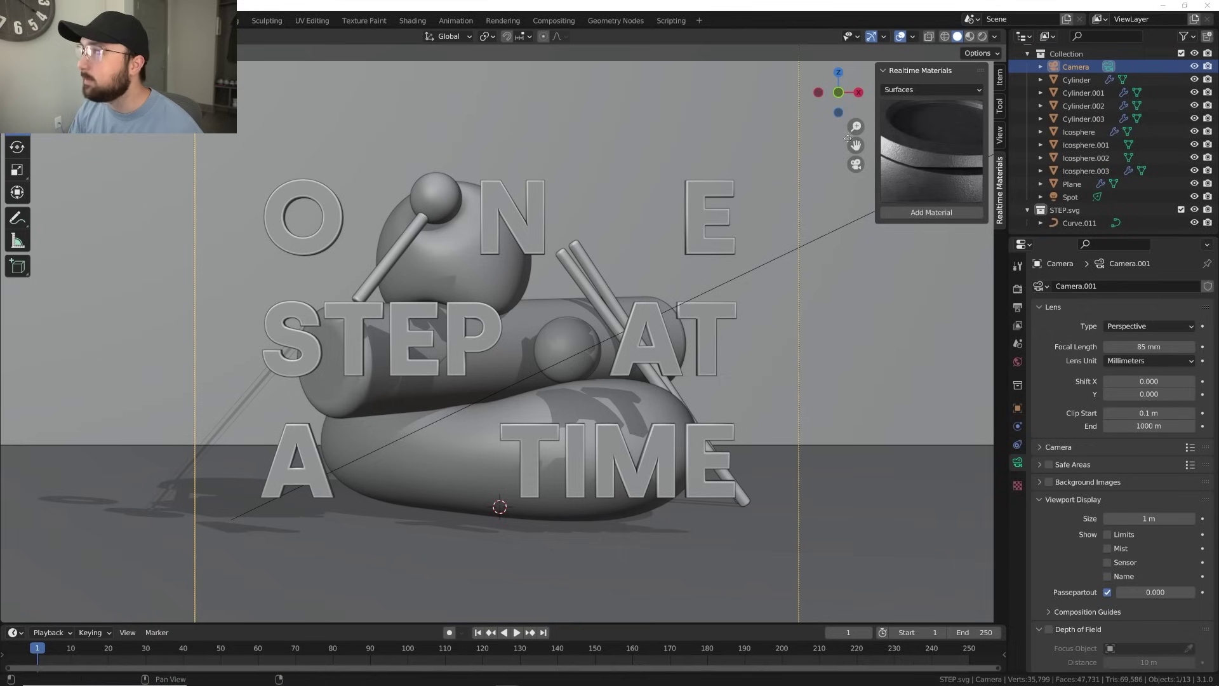
{"action": "left_click", "coordinate": [477, 344]}
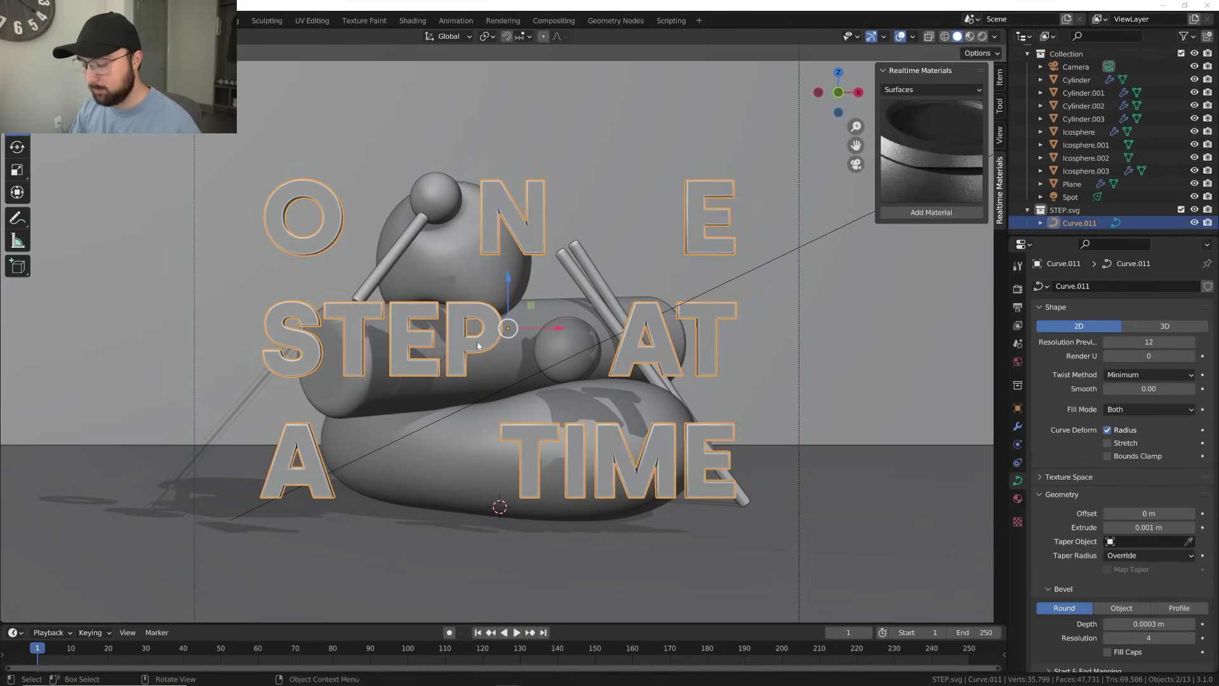
{"action": "key", "text": "h"}
Step: Switch the viewport to Rendered shading, zoom in, and select the Spot light
{"action": "left_click", "coordinate": [982, 36]}
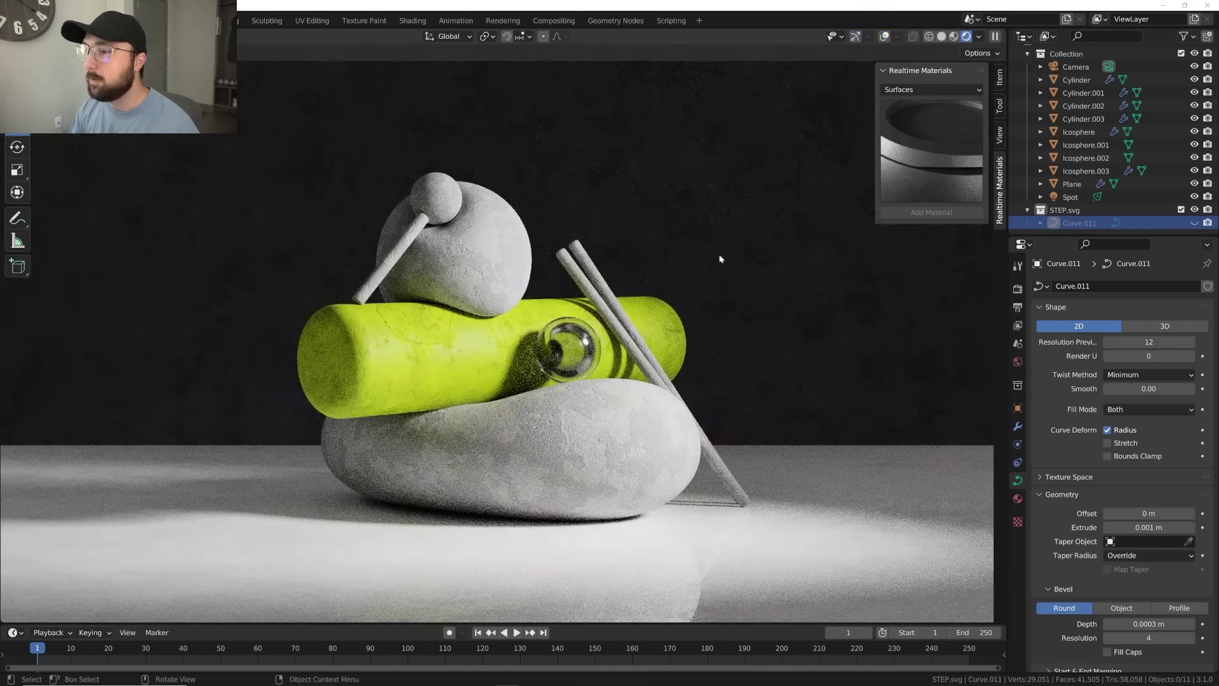
{"action": "scroll", "coordinate": [704, 311], "scroll_direction": "up", "scroll_amount": 2}
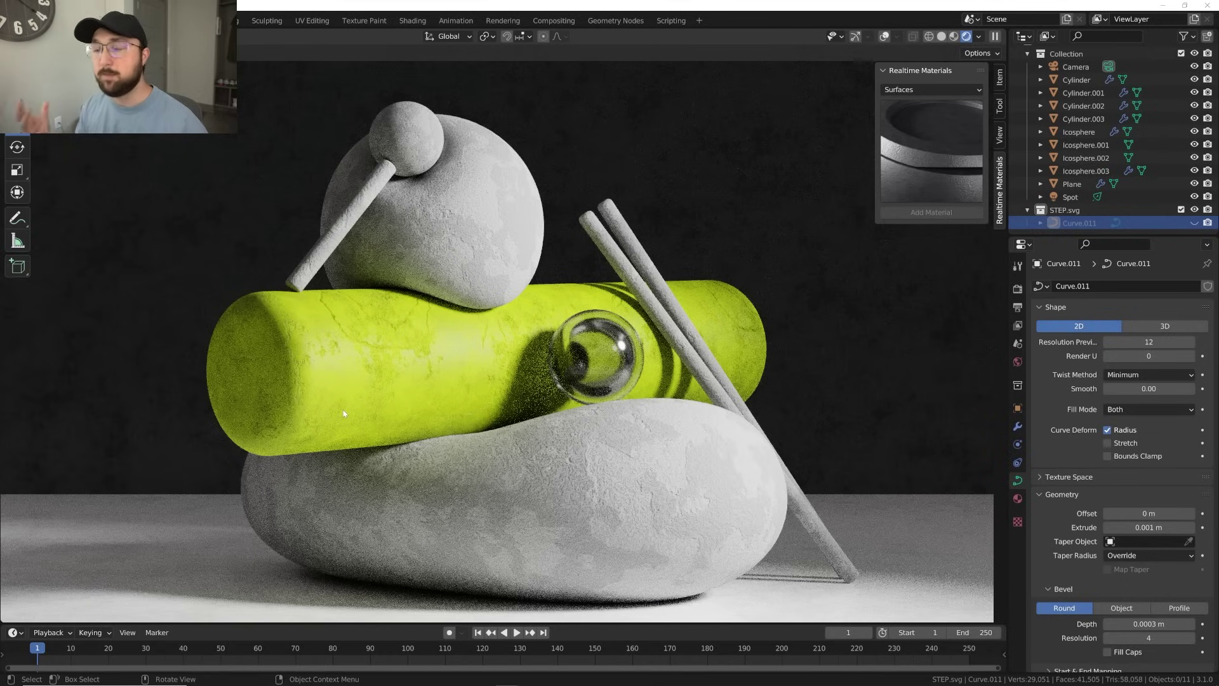
{"action": "left_click", "coordinate": [1064, 197]}
Step: Toggle the spot light's visibility and test 2000 W power, then undo back to 4000 W
{"action": "left_click", "coordinate": [1195, 196]}
{"action": "left_click", "coordinate": [1195, 197]}
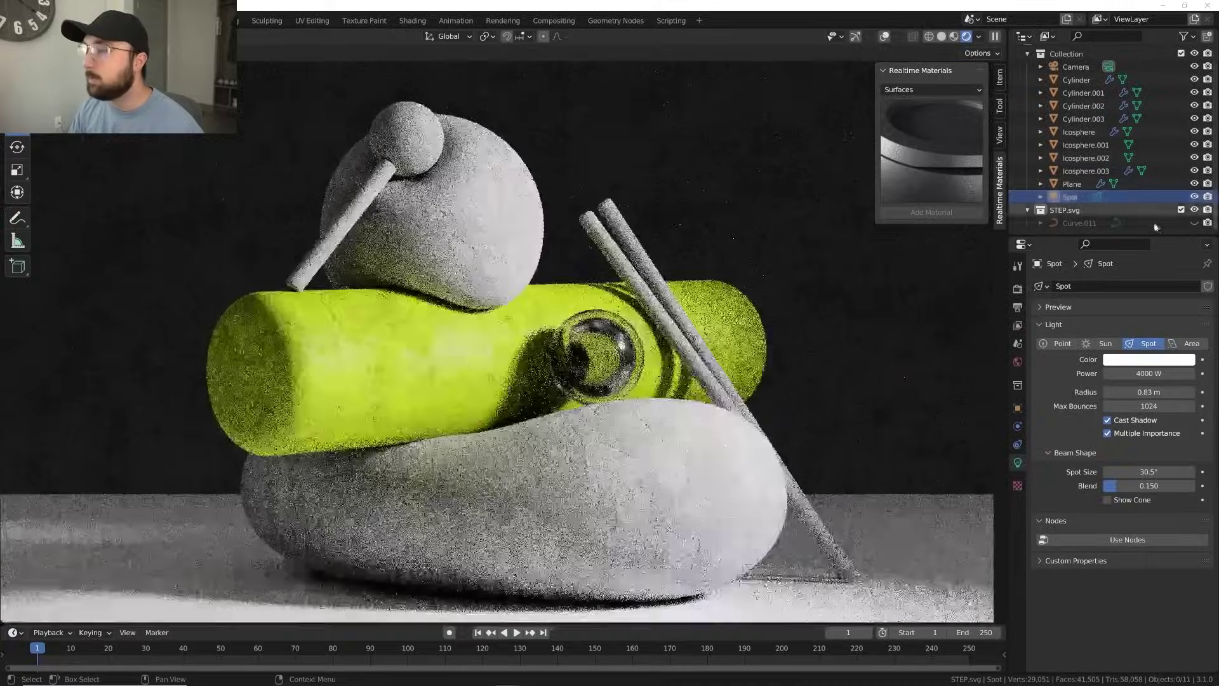
{"action": "left_click", "coordinate": [1136, 374]}
{"action": "type", "text": "2000"}
{"action": "key", "text": "Return"}
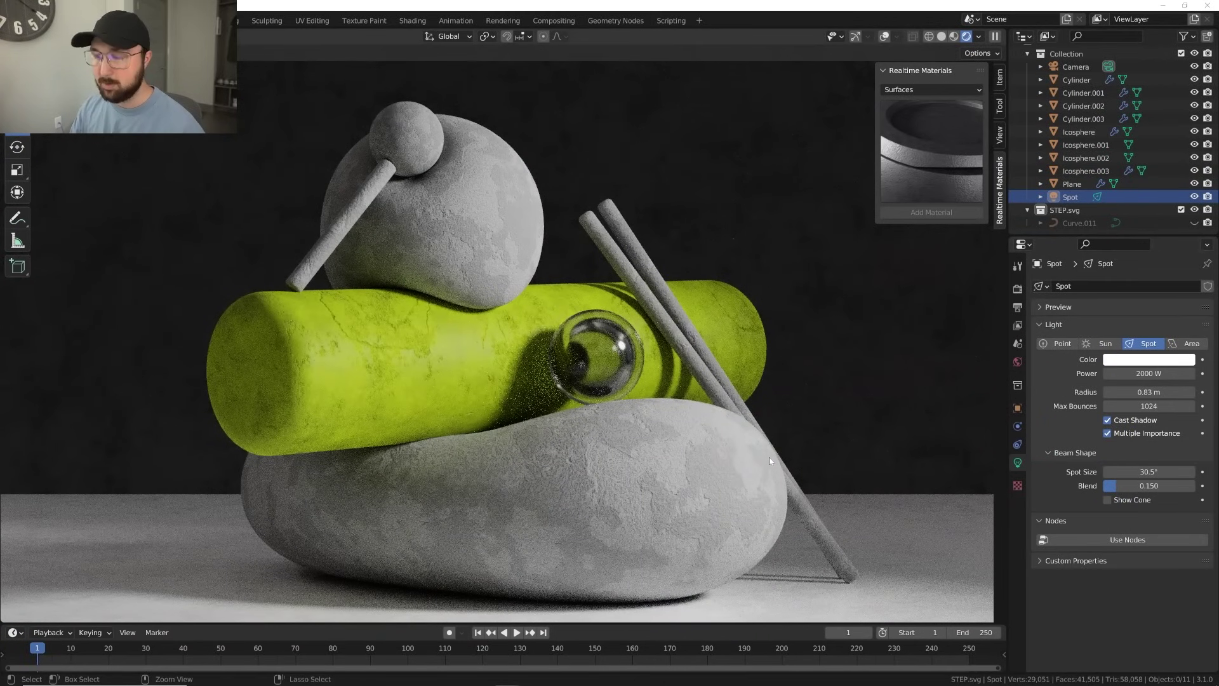
{"action": "key", "text": "ctrl+z"}
Step: Turn on viewport overlays and orbit around the set to find and select the spot light
{"action": "middle_click_drag", "start_coordinate": [769, 460], "coordinate": [698, 455]}
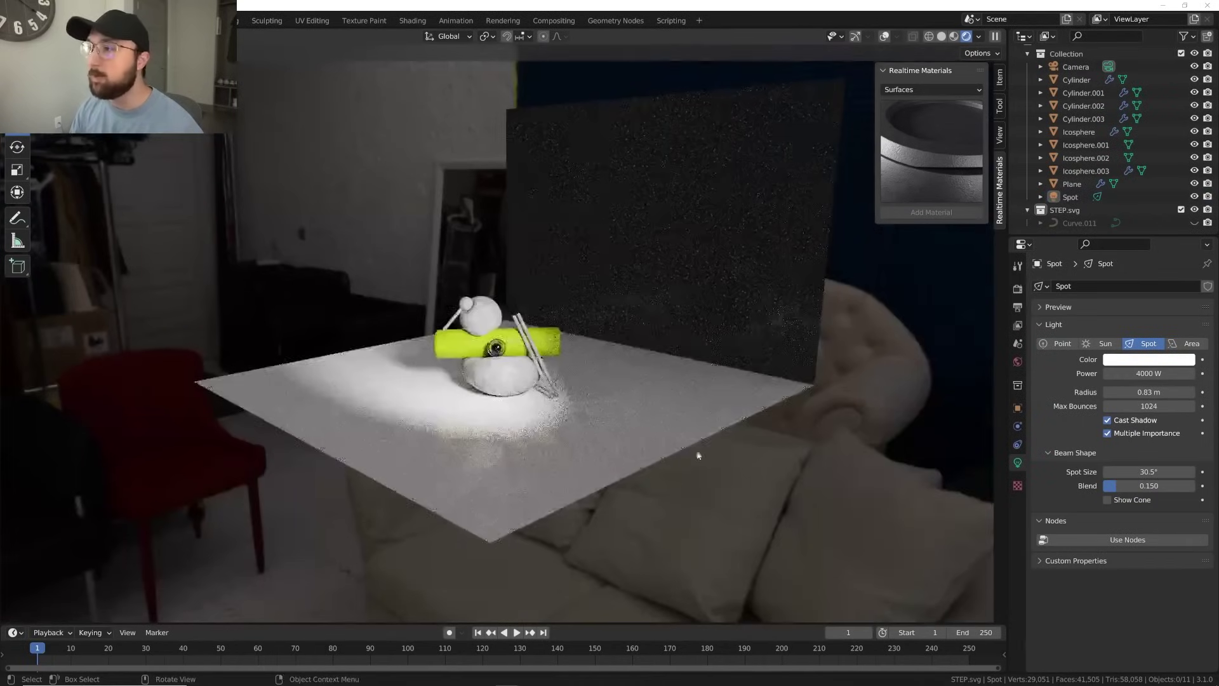
{"action": "left_click", "coordinate": [885, 37]}
{"action": "middle_click_drag", "start_coordinate": [663, 285], "coordinate": [700, 270]}
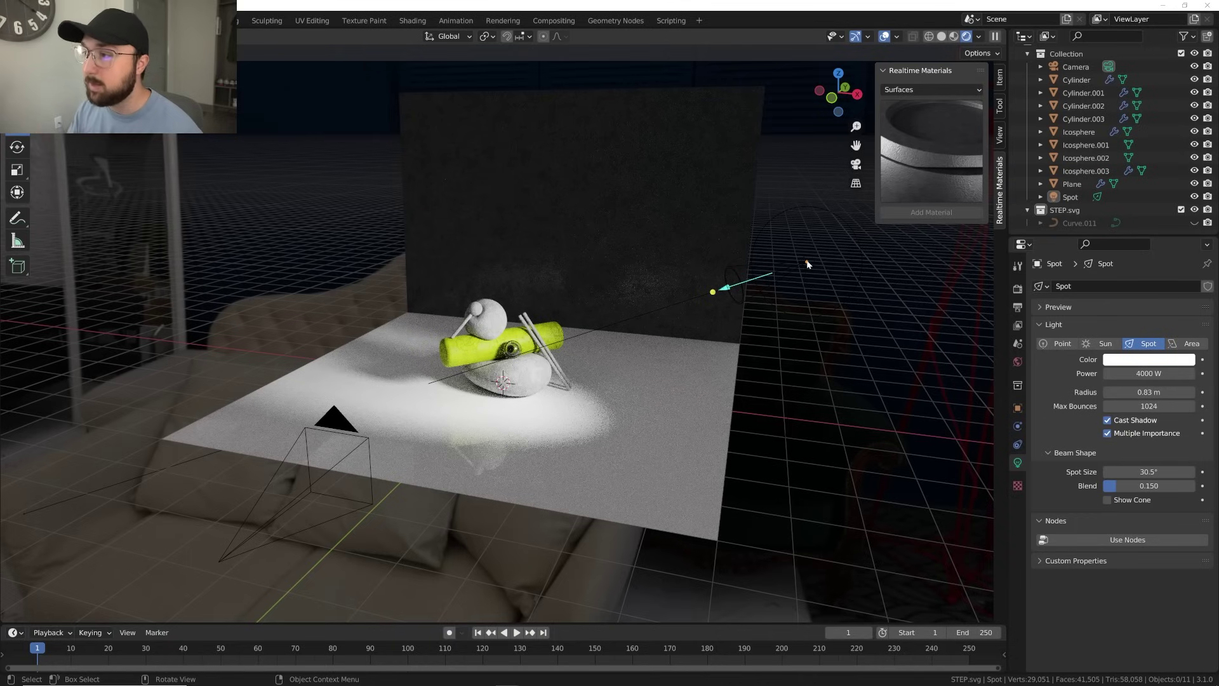
{"action": "middle_click_drag", "start_coordinate": [807, 265], "coordinate": [271, 191]}
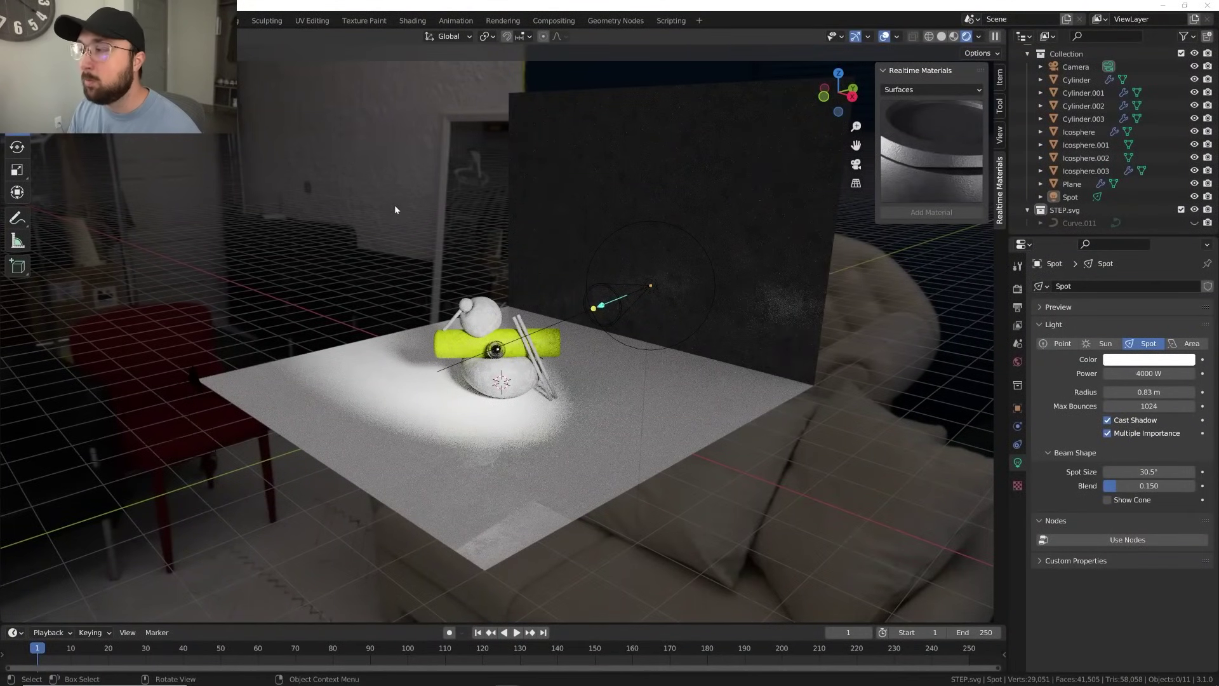
{"action": "middle_click_drag", "start_coordinate": [394, 205], "coordinate": [745, 277]}
{"action": "left_click", "coordinate": [822, 268]}
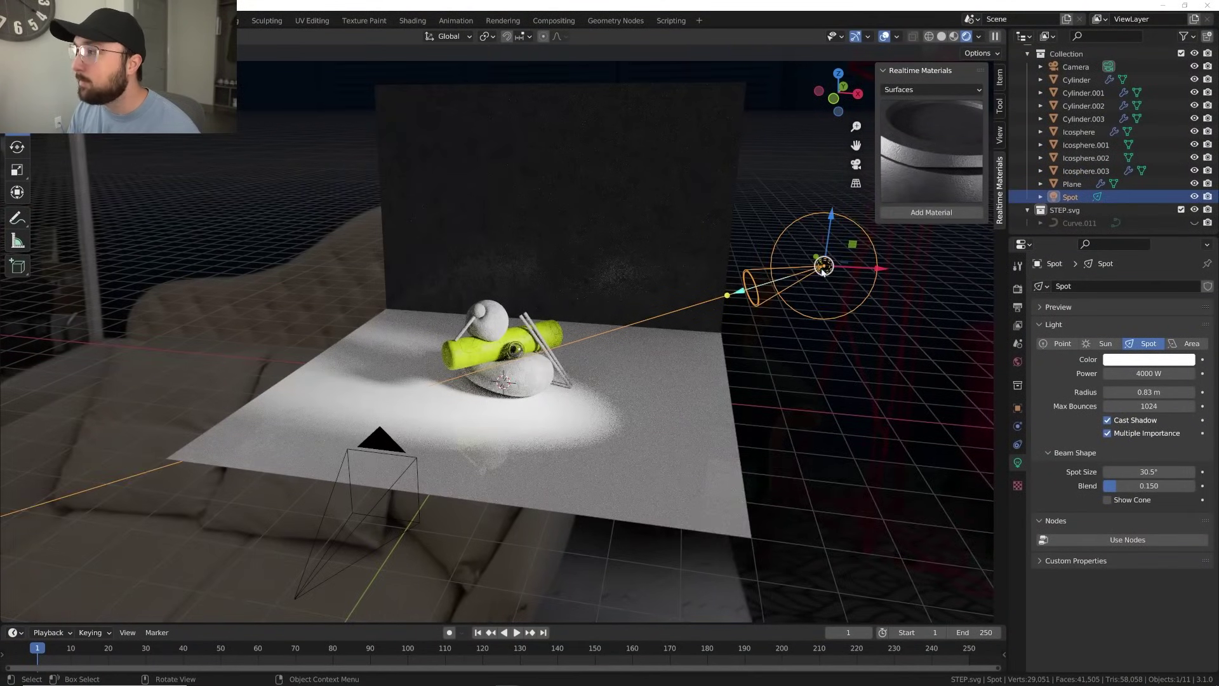
{"action": "middle_click_drag", "start_coordinate": [822, 267], "coordinate": [675, 361]}
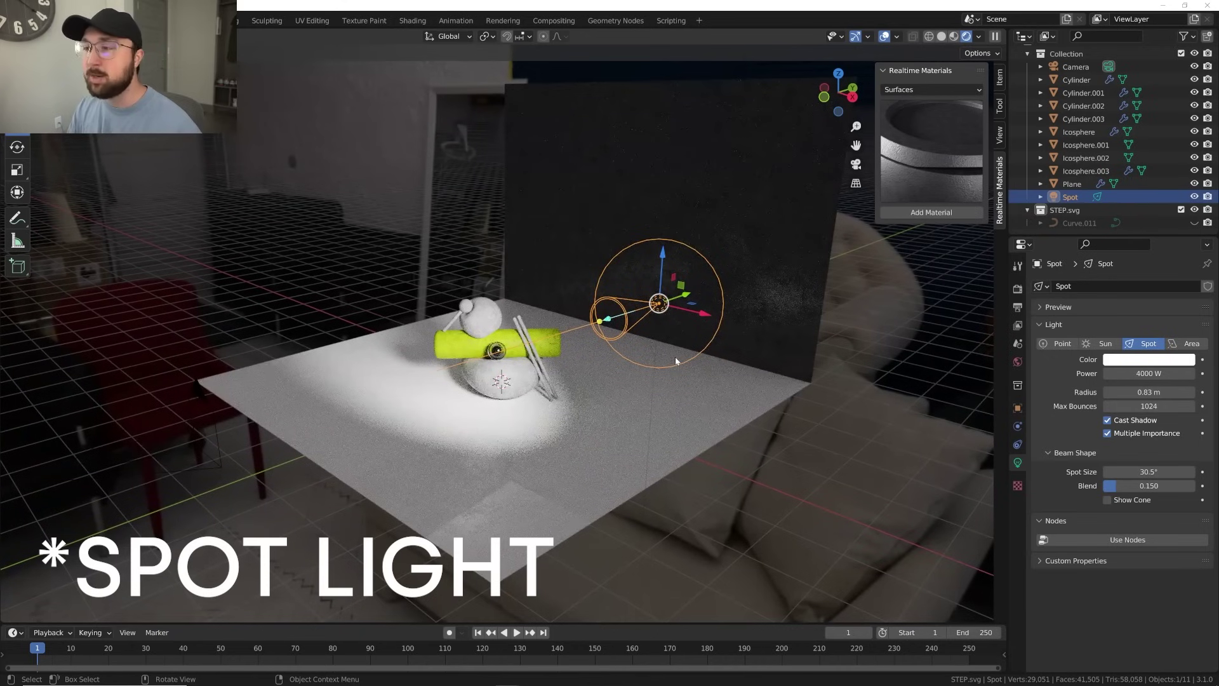
{"action": "scroll", "coordinate": [676, 360], "scroll_direction": "up", "scroll_amount": 5}
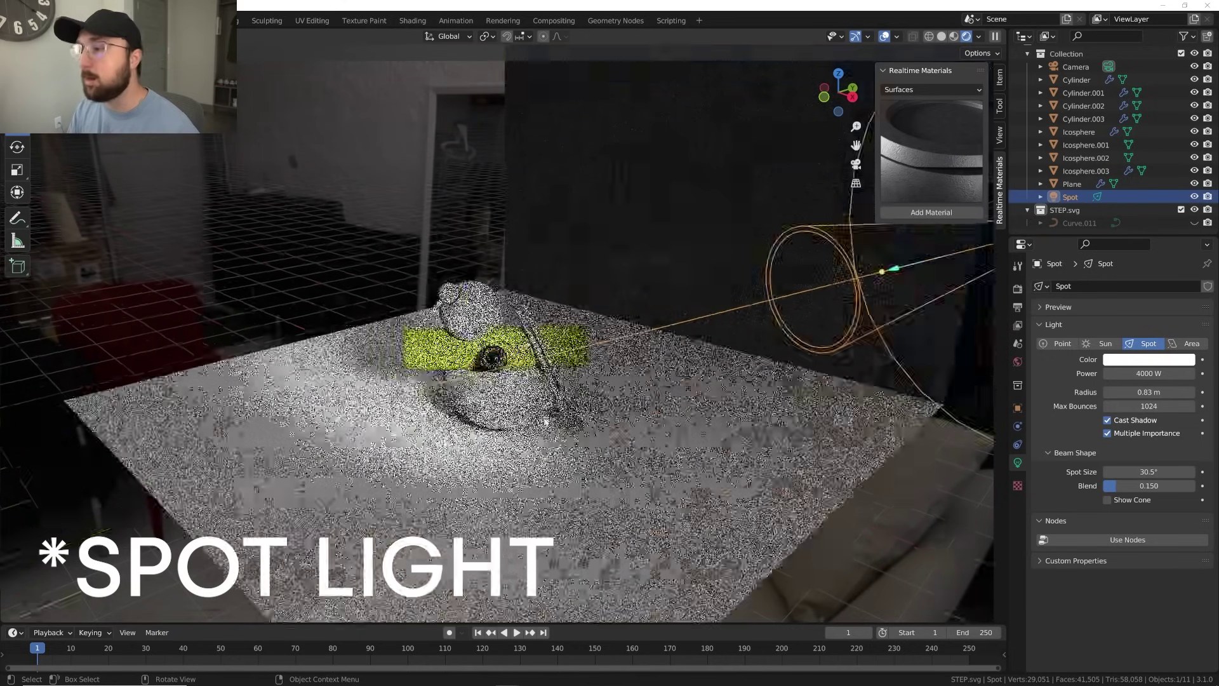
Step: Check the camera view with Numpad 0, then hide the spot light with H
{"action": "key", "text": "KP_0"}
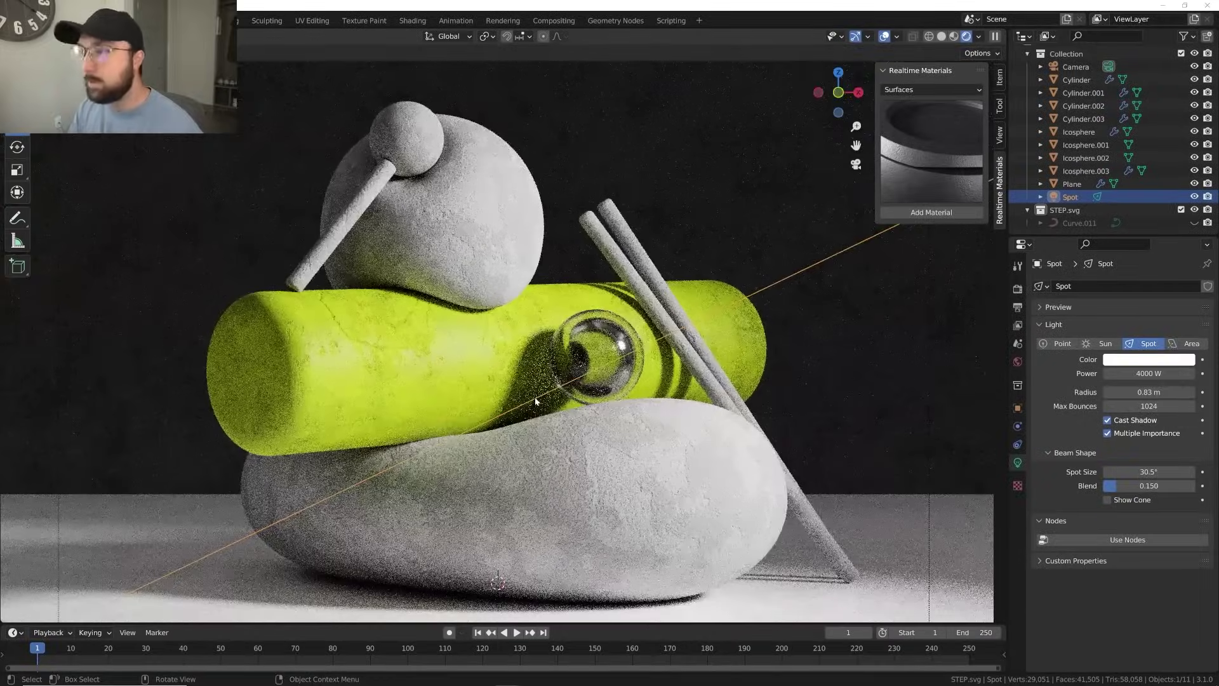
{"action": "key", "text": "KP_0"}
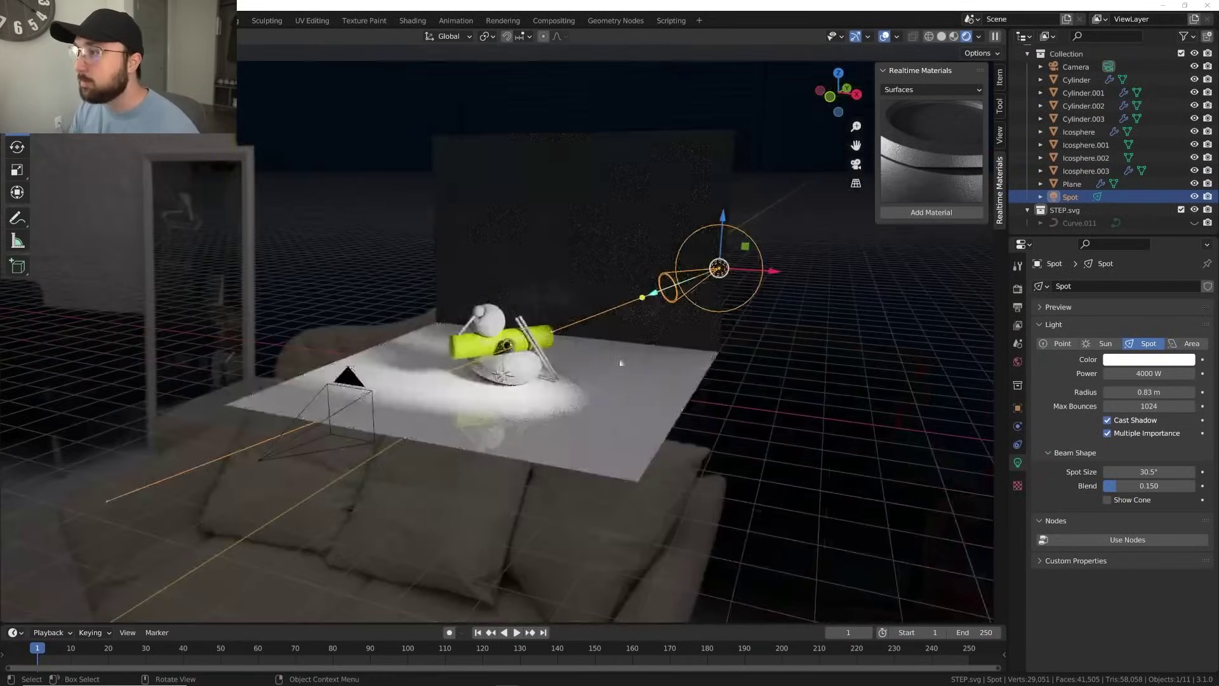
{"action": "key", "text": "h"}
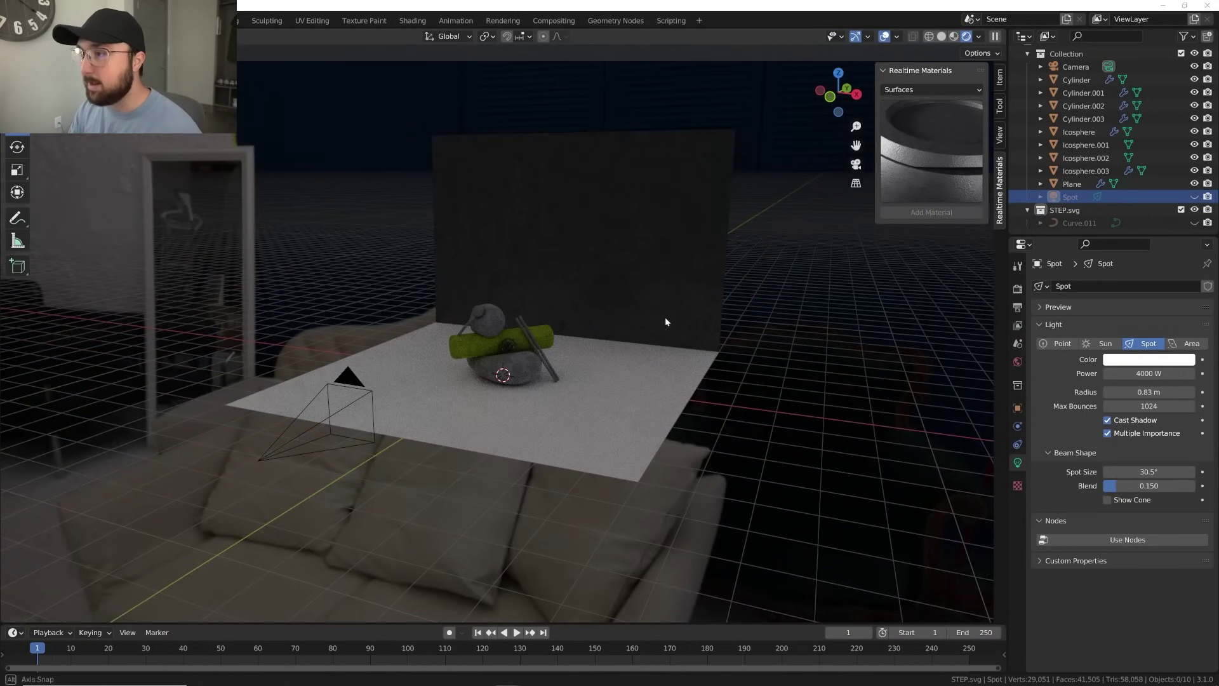
{"action": "scroll", "coordinate": [664, 317], "scroll_direction": "up", "scroll_amount": 5}
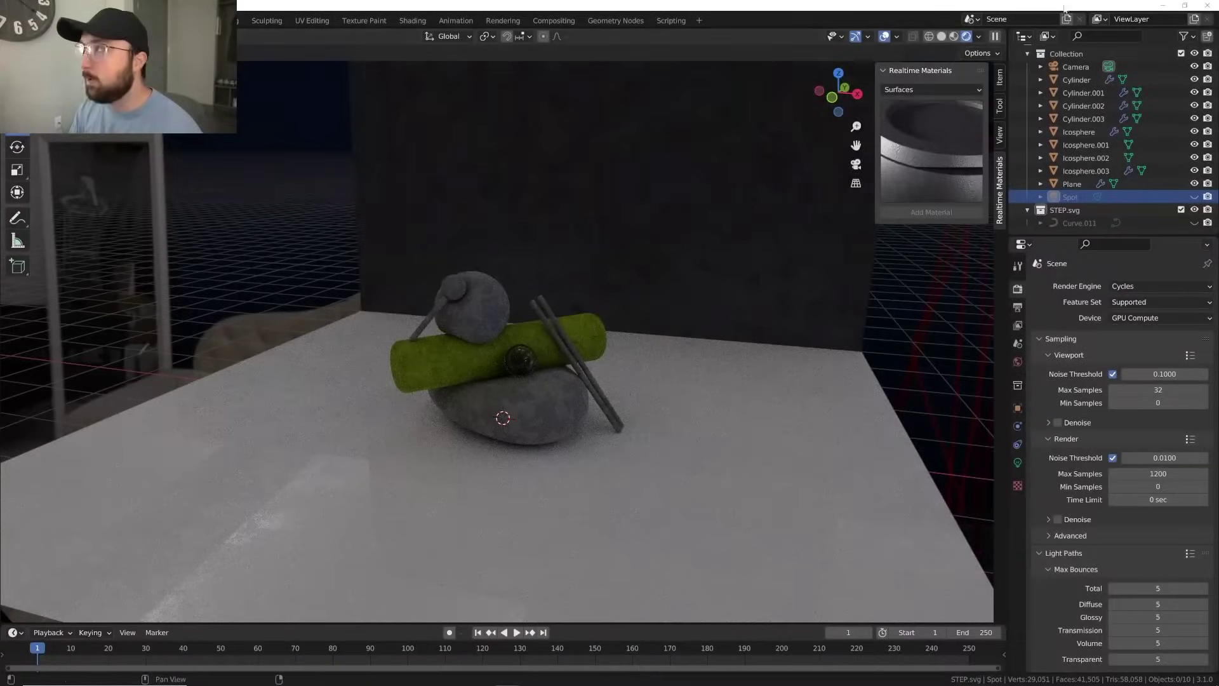
Step: Add a new spot light to the scene from the Shift+A menu
{"action": "key", "text": "z"}
{"action": "middle_click_drag", "start_coordinate": [630, 336], "coordinate": [765, 245]}
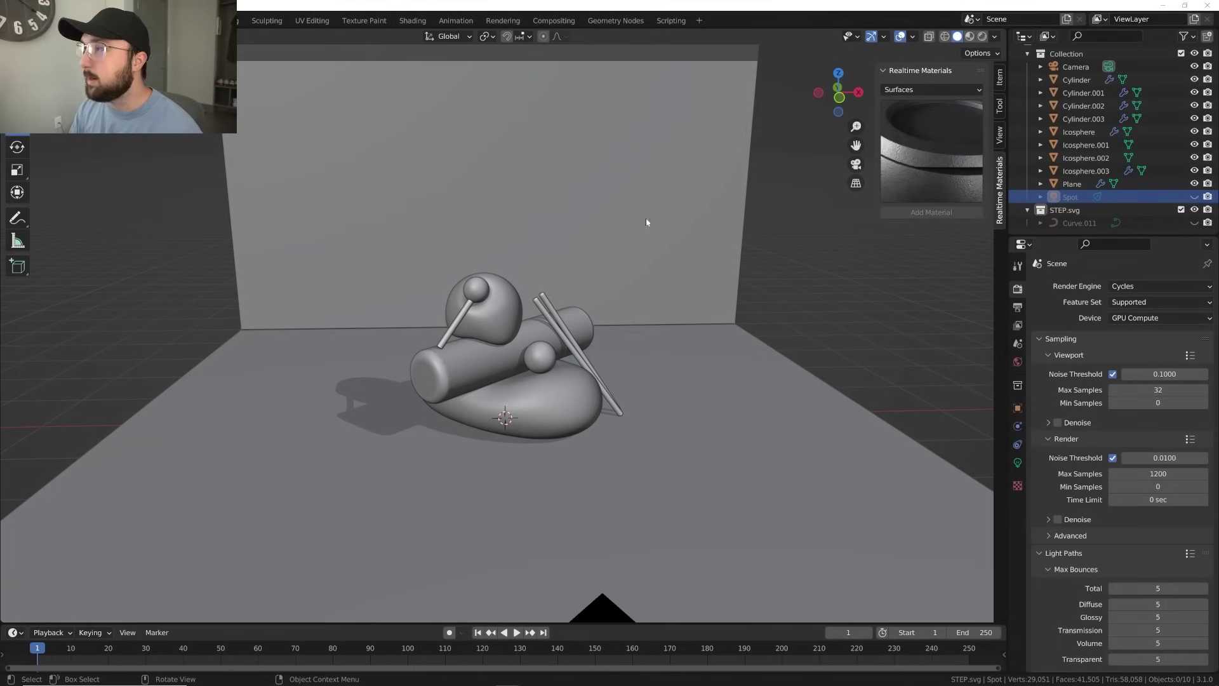
{"action": "key", "text": "shift+a"}
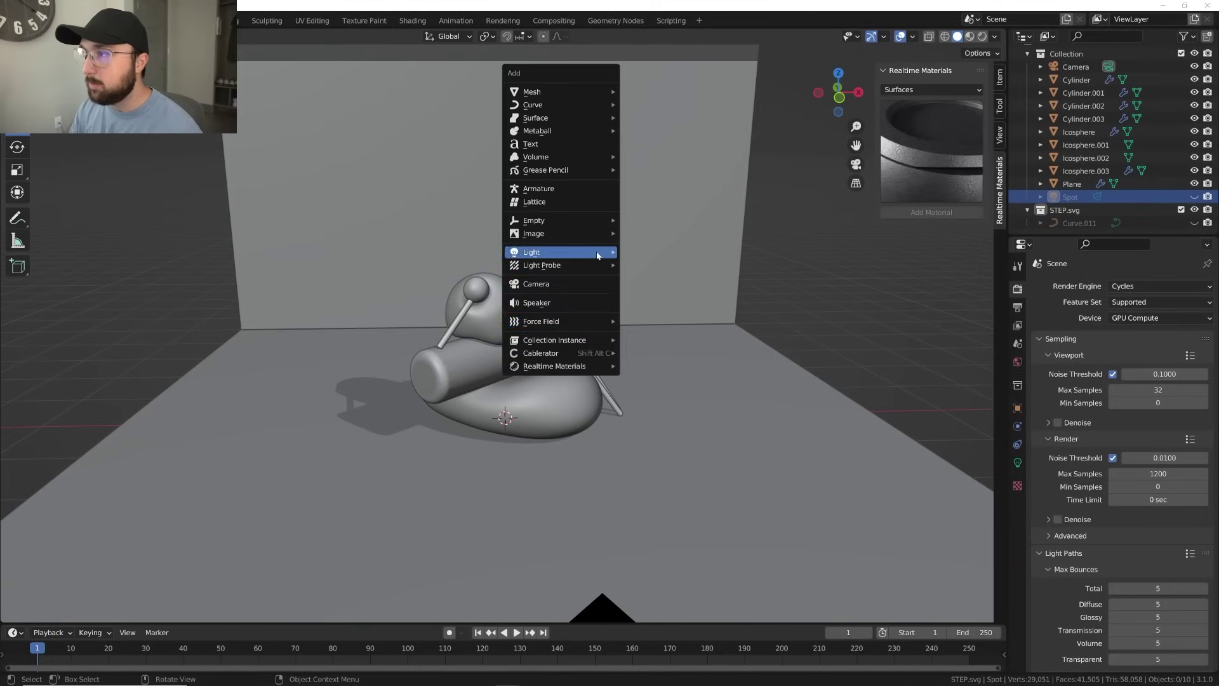
{"action": "mouse_move", "coordinate": [591, 252]}
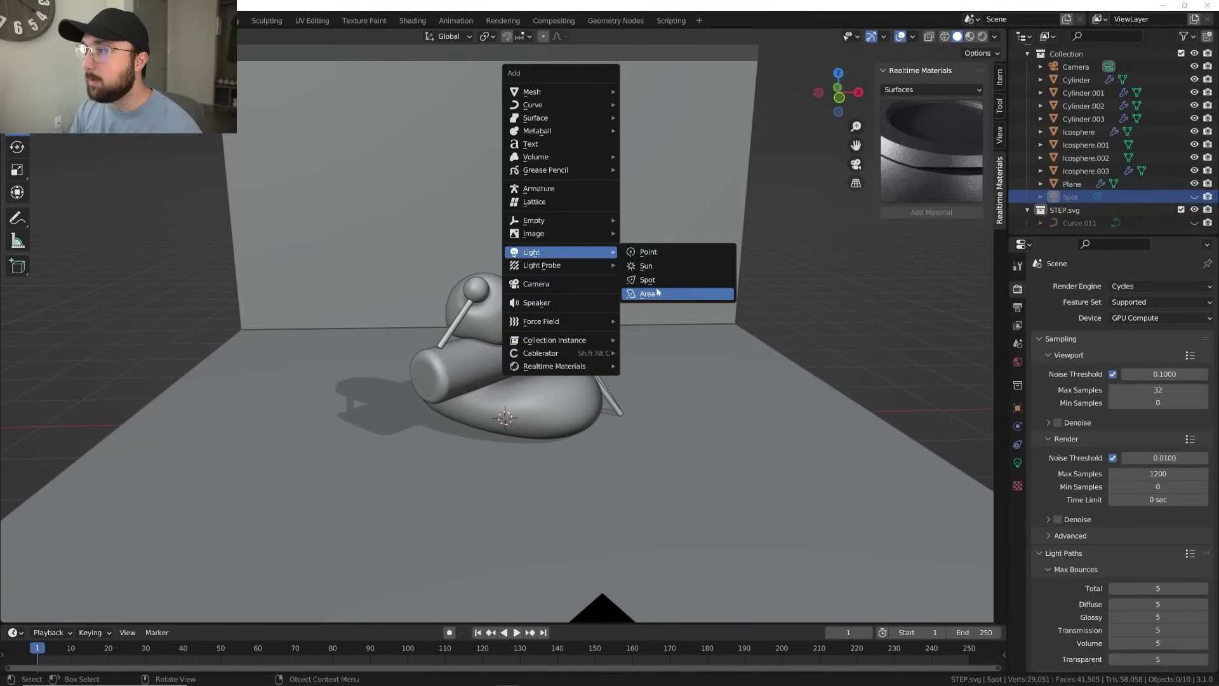
{"action": "left_click", "coordinate": [654, 279]}
{"action": "scroll", "coordinate": [619, 368], "scroll_direction": "down", "scroll_amount": 4}
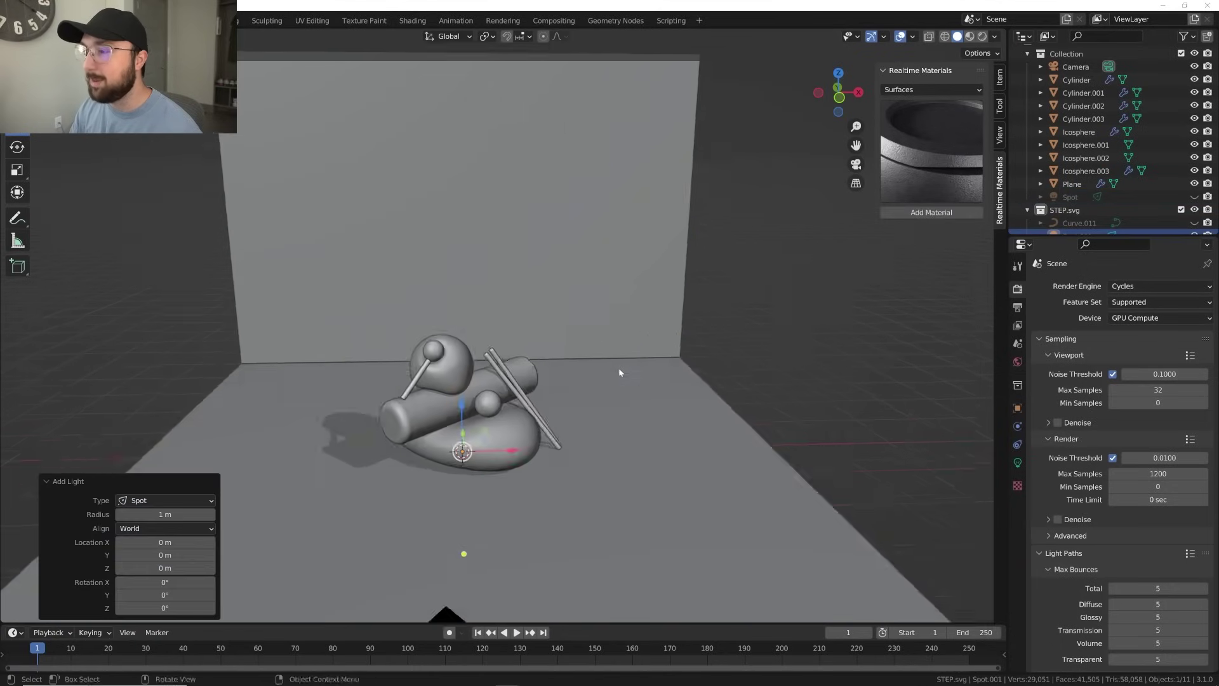
Step: Place the new spot light above and right of the sculpture and scale it to 0.210
{"action": "key", "text": "g"}
{"action": "left_click", "coordinate": [793, 210]}
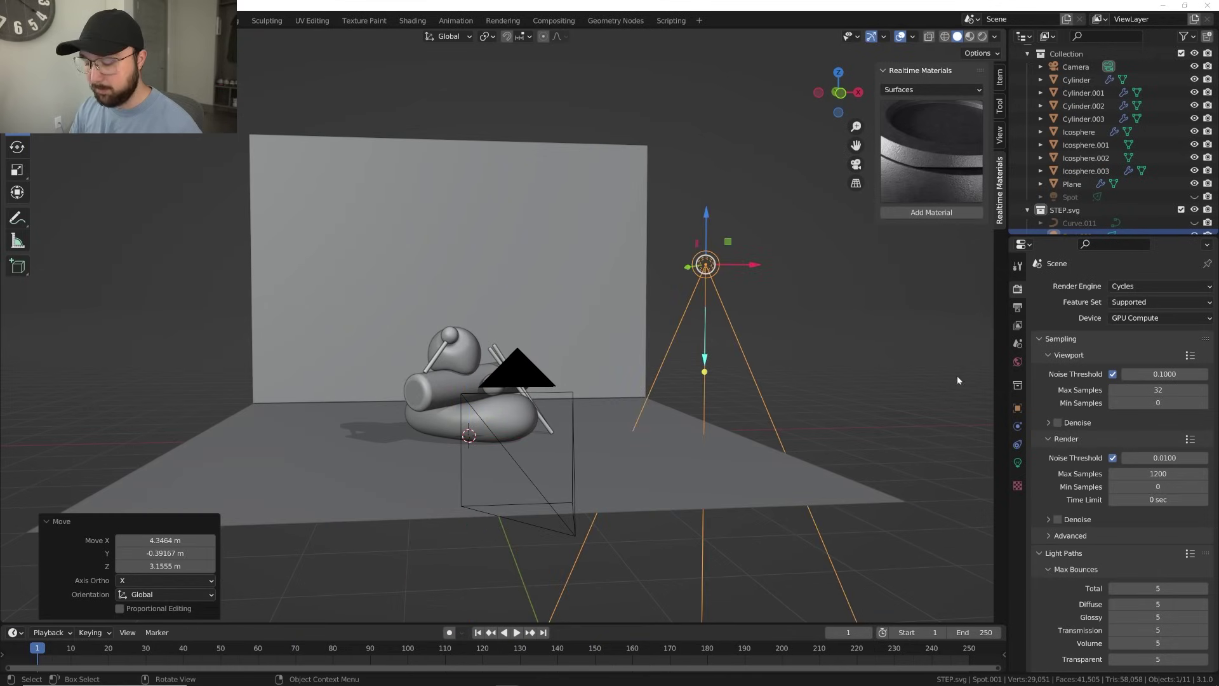
{"action": "key", "text": "s"}
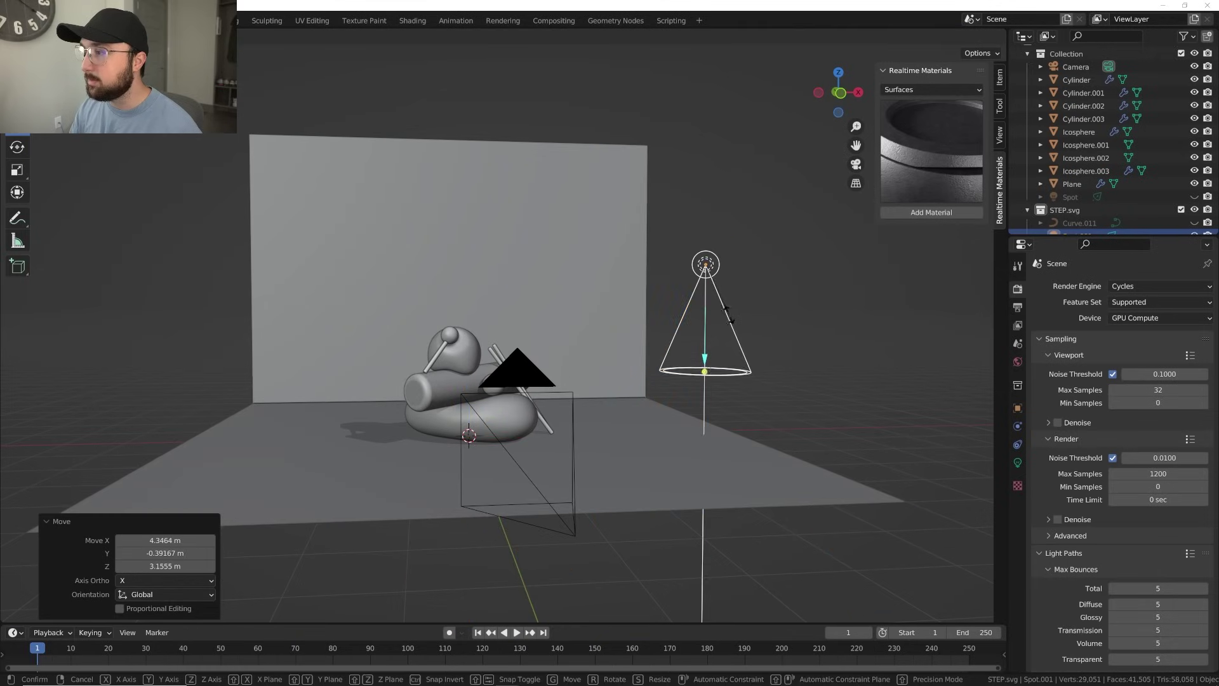
{"action": "left_click", "coordinate": [729, 314]}
{"action": "scroll", "coordinate": [782, 329], "scroll_direction": "down", "scroll_amount": 4}
{"action": "middle_click_drag", "start_coordinate": [782, 329], "coordinate": [741, 338]}
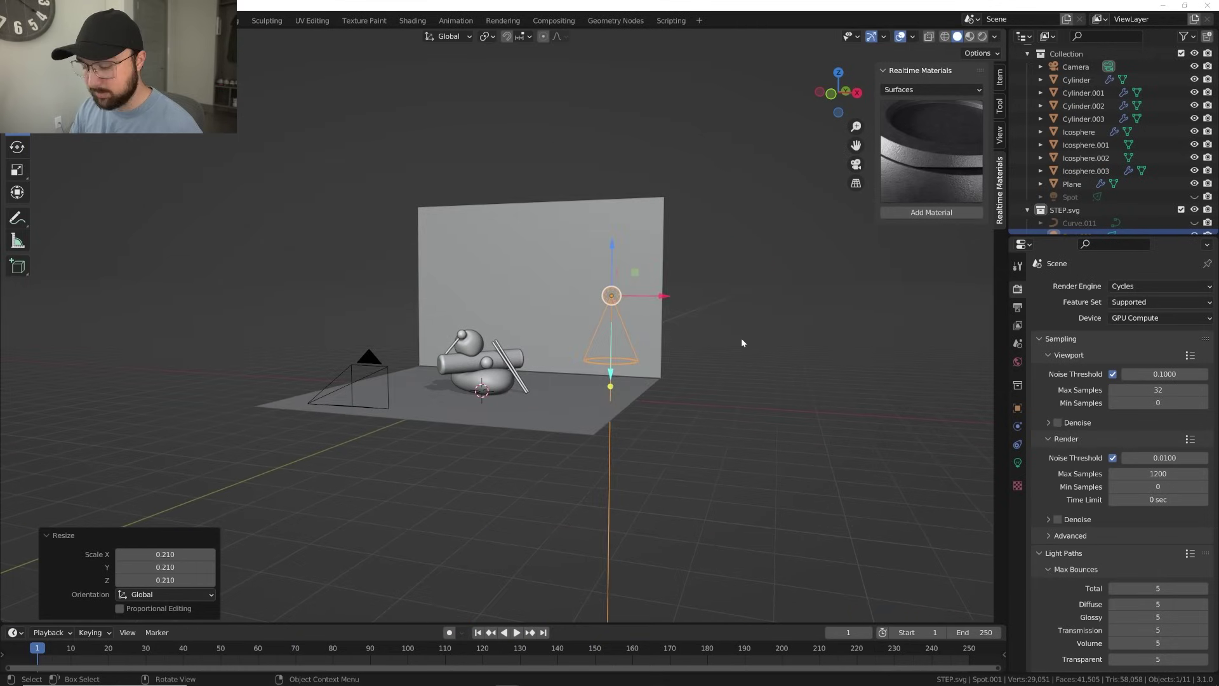
Step: Move the spot light down near the floor's front edge, orbiting to check placement
{"action": "key", "text": "g"}
{"action": "left_click", "coordinate": [736, 381]}
{"action": "mouse_move", "coordinate": [736, 381]}
{"action": "middle_mouse_down"}
{"action": "mouse_move", "coordinate": [733, 420]}
{"action": "mouse_move", "coordinate": [748, 375]}
{"action": "middle_mouse_up"}
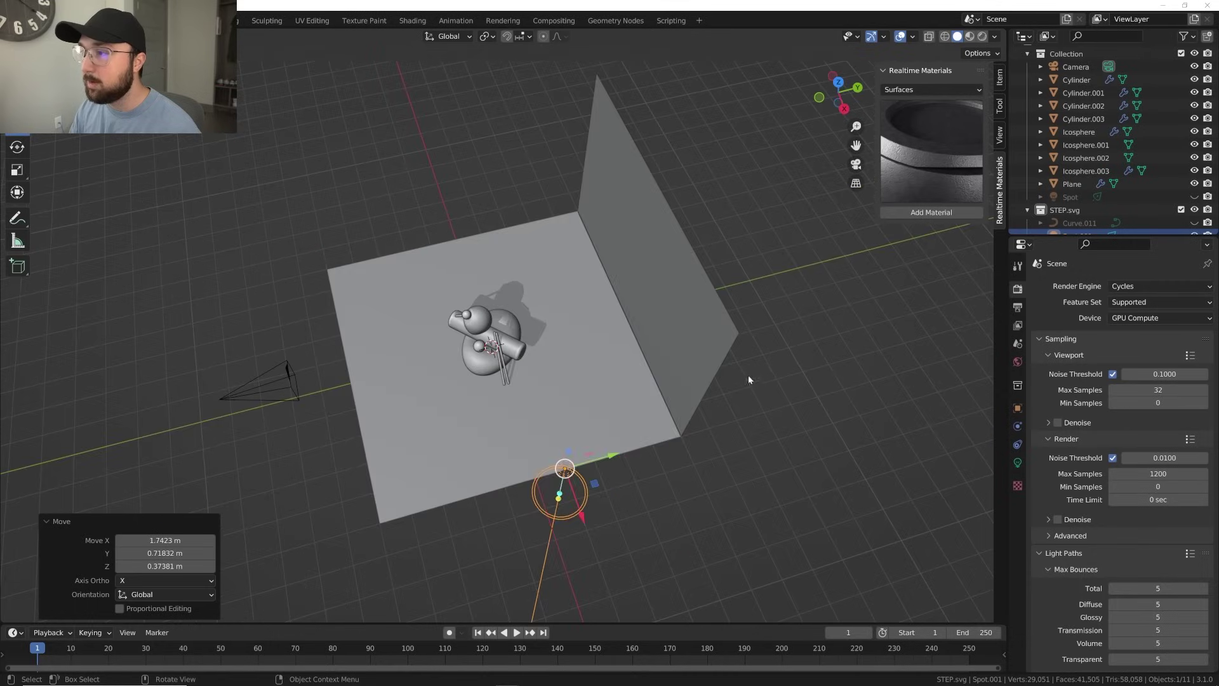
{"action": "key", "text": "g"}
{"action": "left_click", "coordinate": [672, 409]}
{"action": "middle_click_drag", "start_coordinate": [672, 409], "coordinate": [522, 378]}
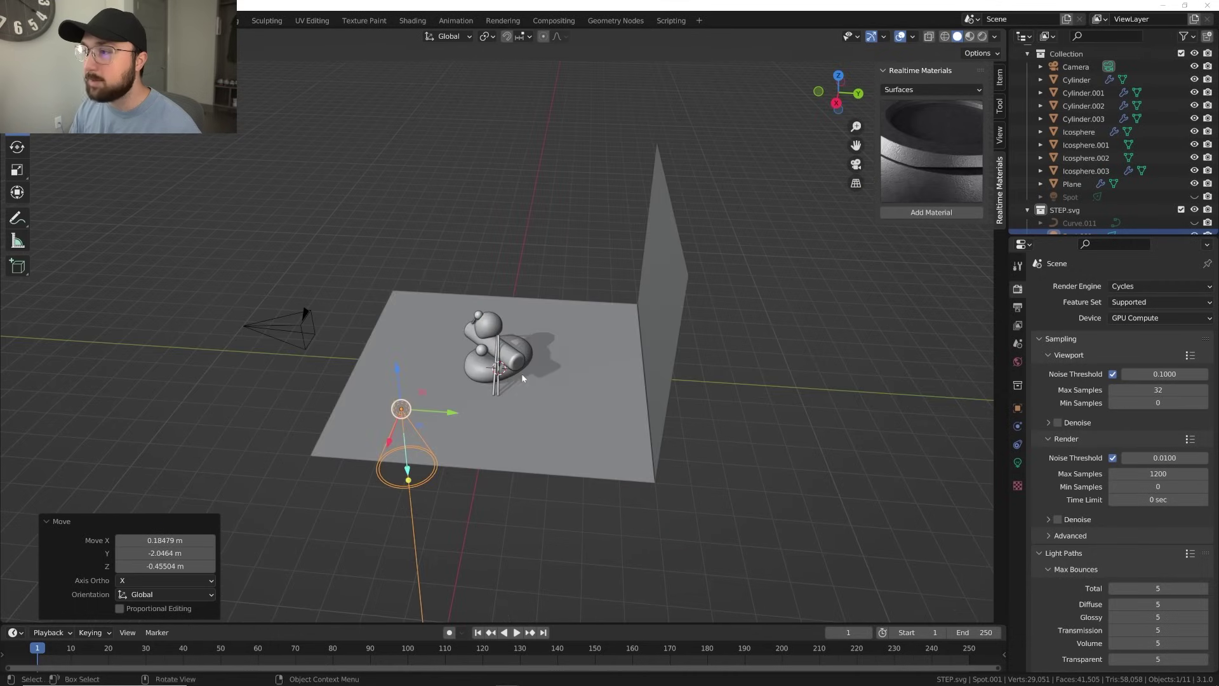
{"action": "middle_click_drag", "start_coordinate": [425, 449], "coordinate": [467, 458]}
Step: Refine the spot light's position from top-down and low side angles
{"action": "key", "text": "g"}
{"action": "left_click", "coordinate": [535, 481]}
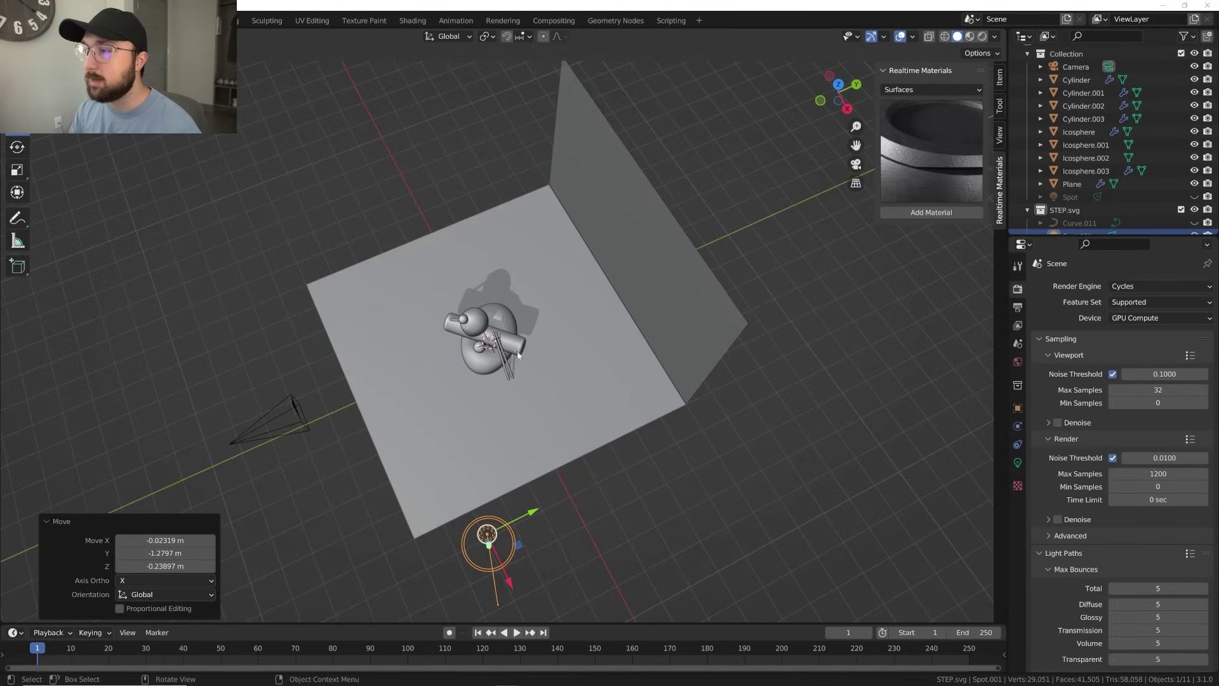
{"action": "middle_click_drag", "start_coordinate": [551, 356], "coordinate": [563, 278]}
{"action": "key", "text": "g"}
{"action": "left_click", "coordinate": [473, 524]}
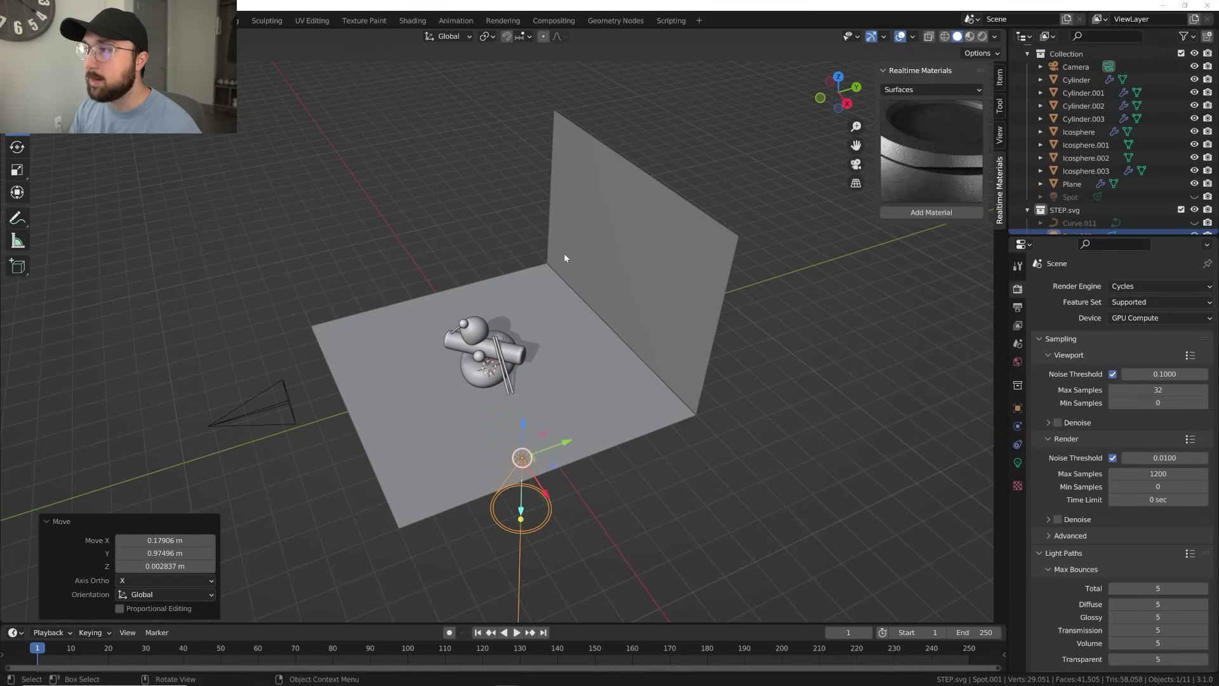
{"action": "middle_click_drag", "start_coordinate": [545, 277], "coordinate": [523, 308]}
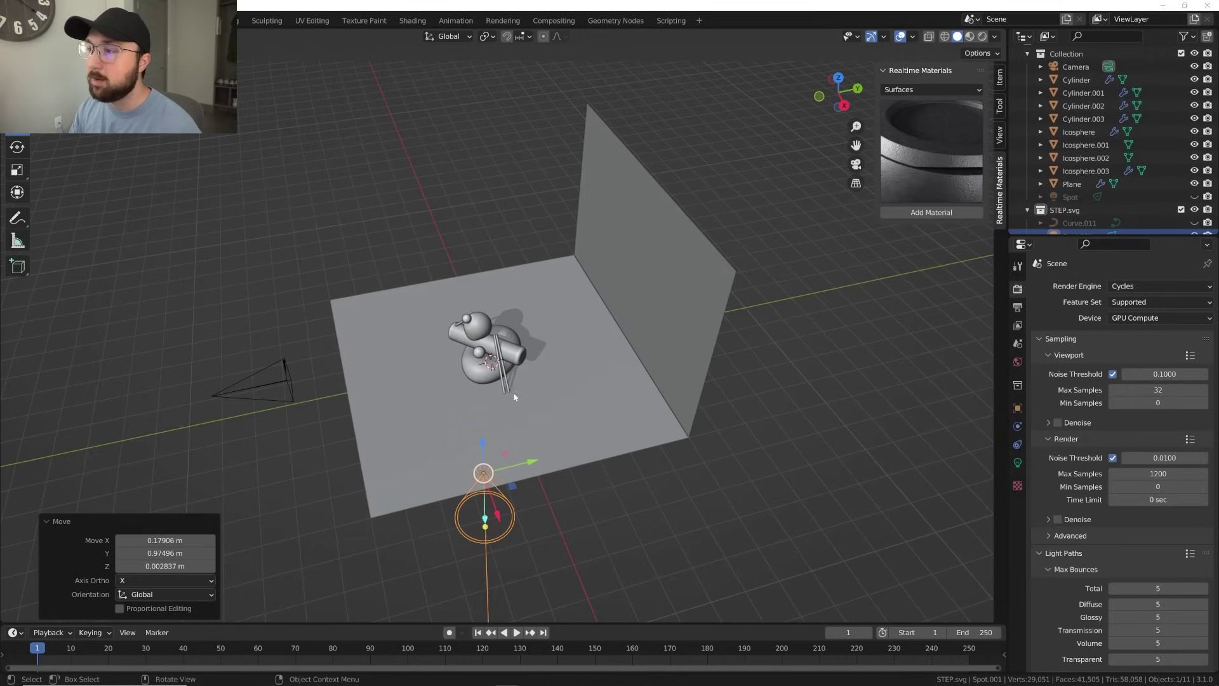
{"action": "middle_click_drag", "start_coordinate": [520, 289], "coordinate": [534, 330]}
Step: Trackball-rotate the spot light to aim it at the stacked shapes
{"action": "key", "text": "g"}
{"action": "key", "text": "r"}
{"action": "key", "text": "r"}
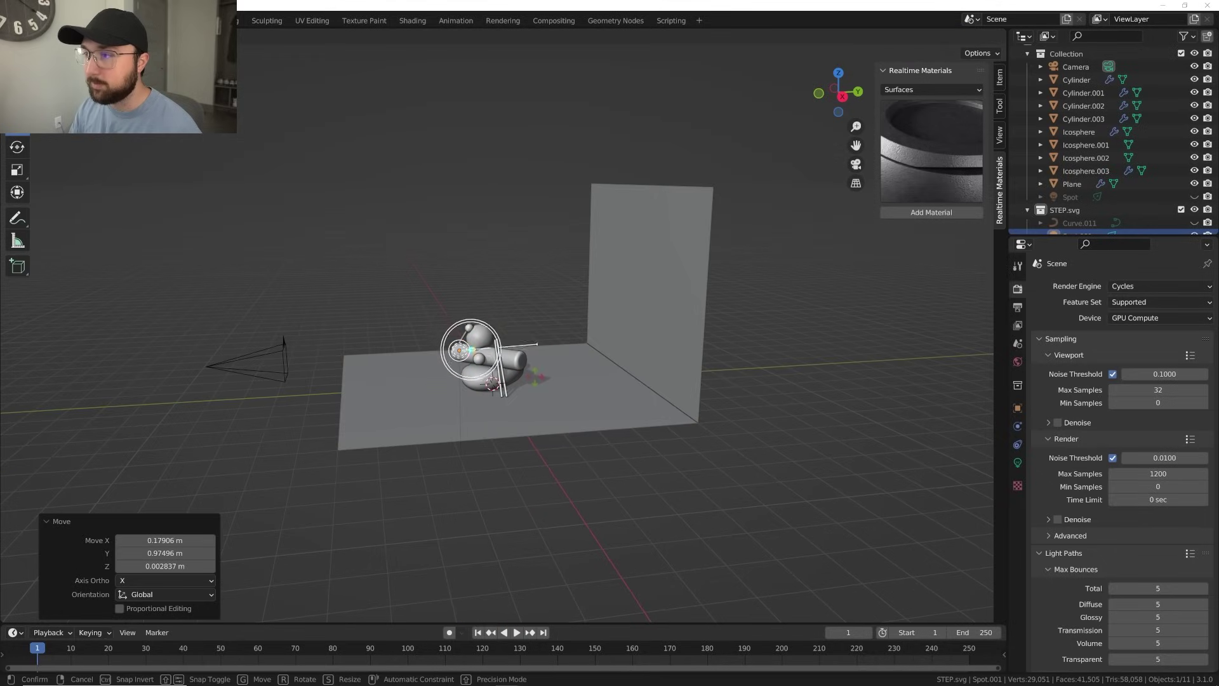
{"action": "left_click", "coordinate": [531, 376]}
{"action": "middle_click_drag", "start_coordinate": [531, 376], "coordinate": [653, 384]}
Step: Move the spot light along X and its local Z axis, then view through the camera in Rendered shading
{"action": "key", "text": "g"}
{"action": "key", "text": "x"}
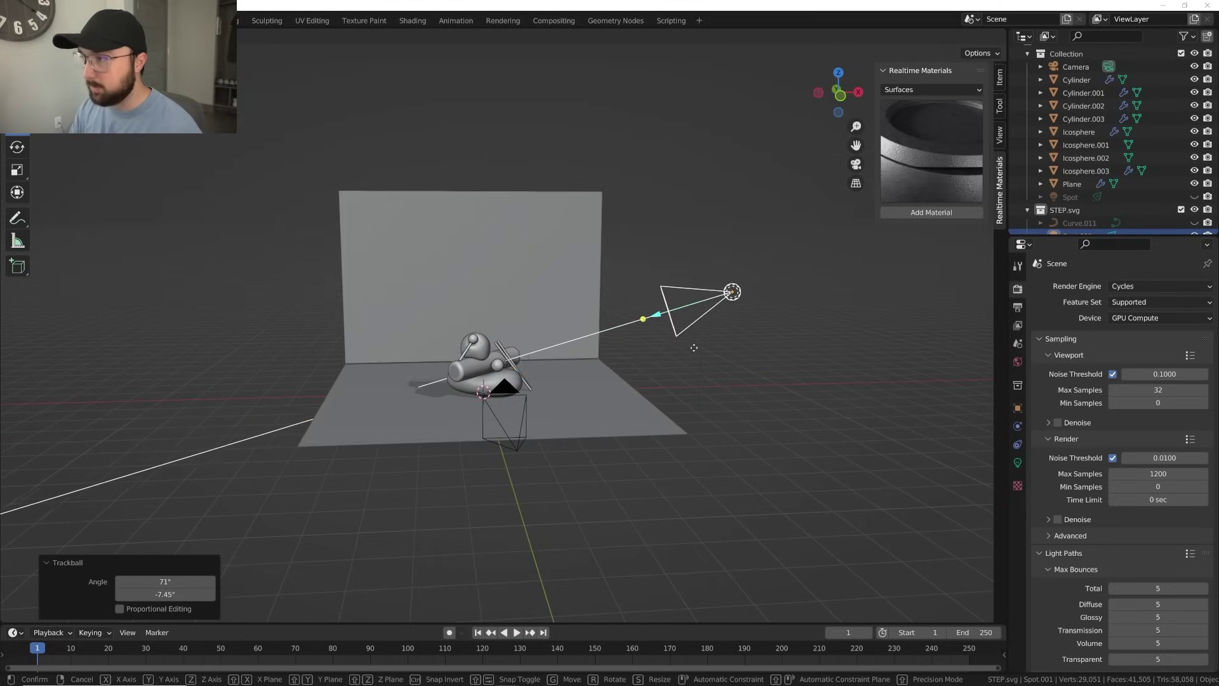
{"action": "left_click", "coordinate": [714, 343]}
{"action": "middle_click_drag", "start_coordinate": [714, 343], "coordinate": [621, 428]}
{"action": "key", "text": "g"}
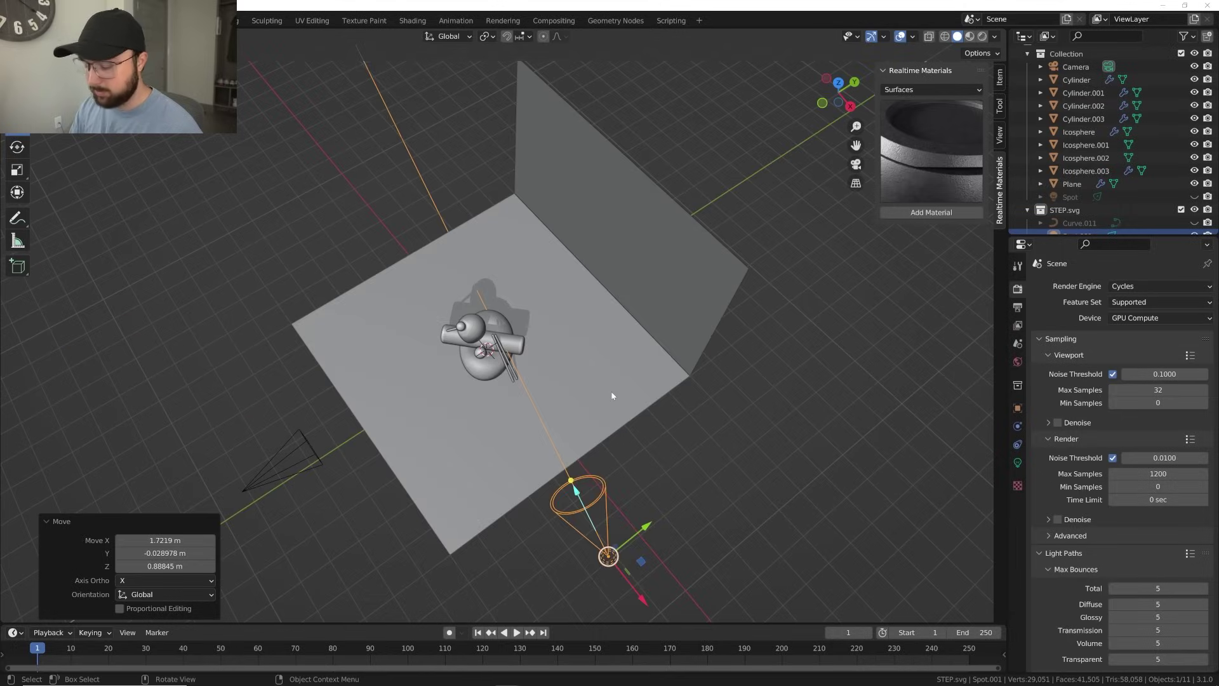
{"action": "key", "text": "z"}
{"action": "key", "text": "z"}
{"action": "left_click", "coordinate": [595, 399]}
{"action": "key", "text": "ctrl+KP_0"}
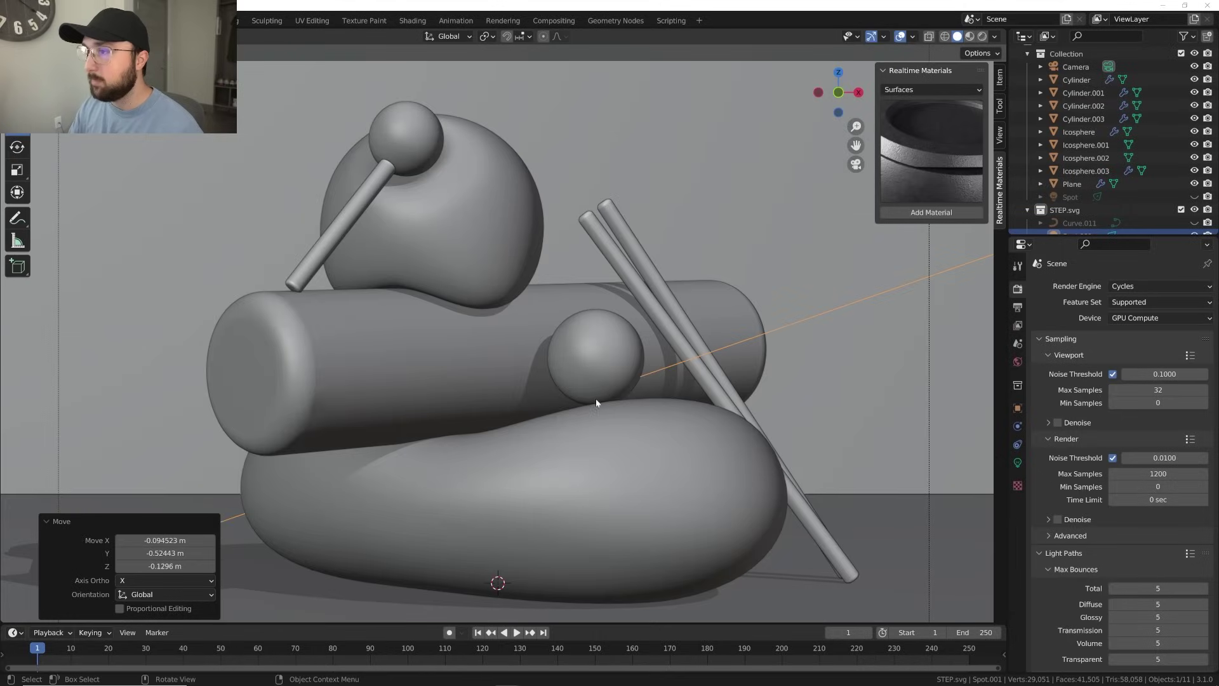
{"action": "left_click", "coordinate": [982, 36]}
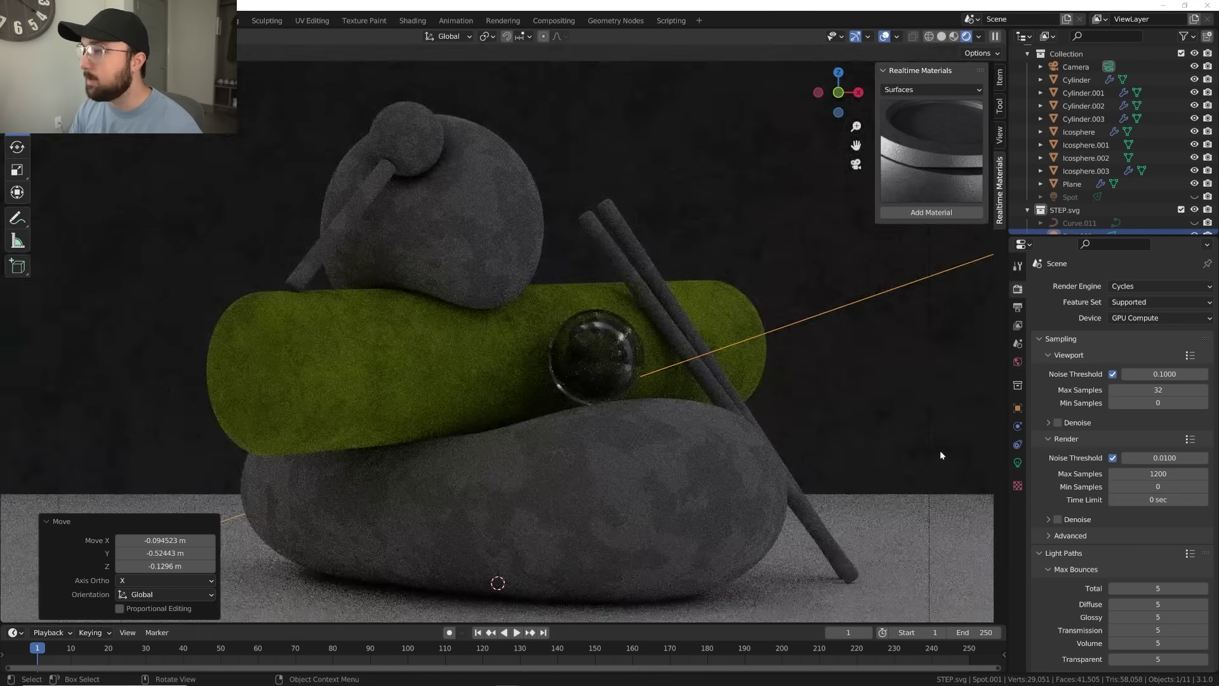
Step: Set Spot.001's Power to 4000 W in its Light properties
{"action": "left_click", "coordinate": [1017, 462]}
{"action": "left_click", "coordinate": [1131, 377]}
{"action": "type", "text": "4000"}
{"action": "key", "text": "Return"}
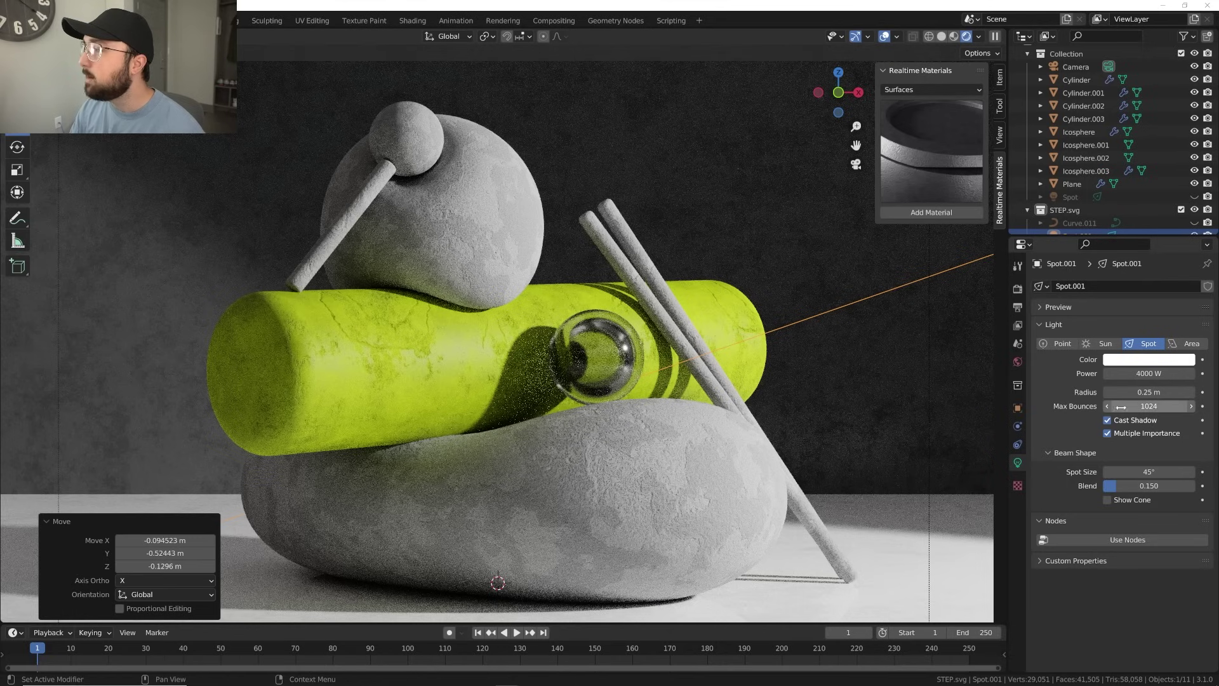
Step: Nudge the spot radius up and narrow the beam to about 21°, orbiting to check
{"action": "mouse_move", "coordinate": [1146, 392]}
{"action": "left_mouse_down"}
{"action": "mouse_move", "coordinate": [1165, 392]}
{"action": "mouse_move", "coordinate": [1153, 393]}
{"action": "left_mouse_up"}
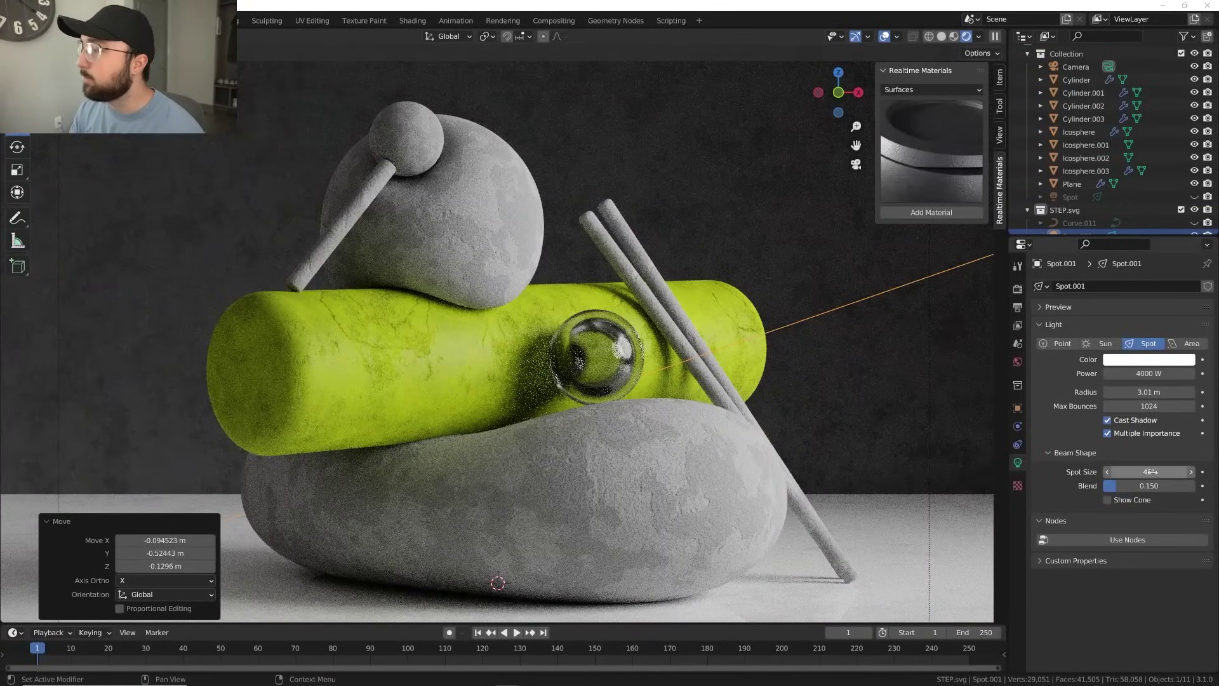
{"action": "mouse_move", "coordinate": [1149, 472]}
{"action": "left_mouse_down"}
{"action": "mouse_move", "coordinate": [1123, 471]}
{"action": "mouse_move", "coordinate": [1151, 472]}
{"action": "left_mouse_up"}
{"action": "middle_click_drag", "start_coordinate": [671, 397], "coordinate": [572, 394]}
{"action": "scroll", "coordinate": [603, 381], "scroll_direction": "down", "scroll_amount": 3}
Step: Try a 0 m radius and 32.6° beam, then settle on a 0.37 m radius in camera view
{"action": "left_click_drag", "start_coordinate": [1149, 391], "coordinate": [1108, 392]}
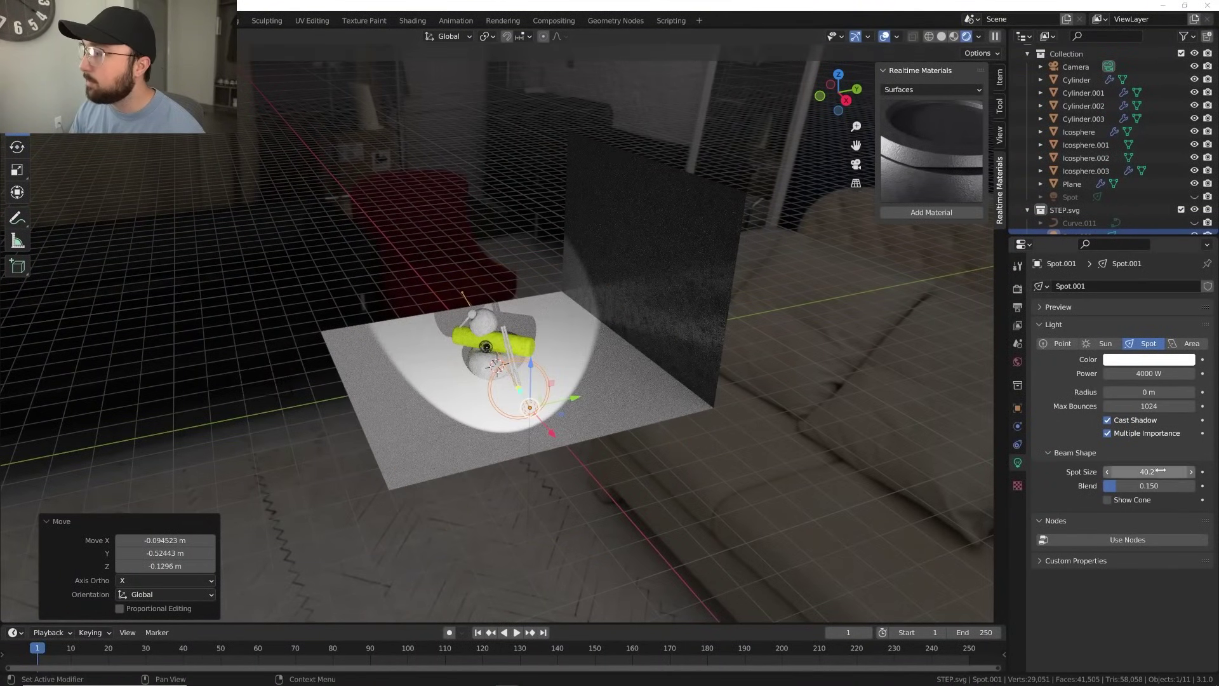
{"action": "scroll", "coordinate": [844, 413], "scroll_direction": "up", "scroll_amount": 3}
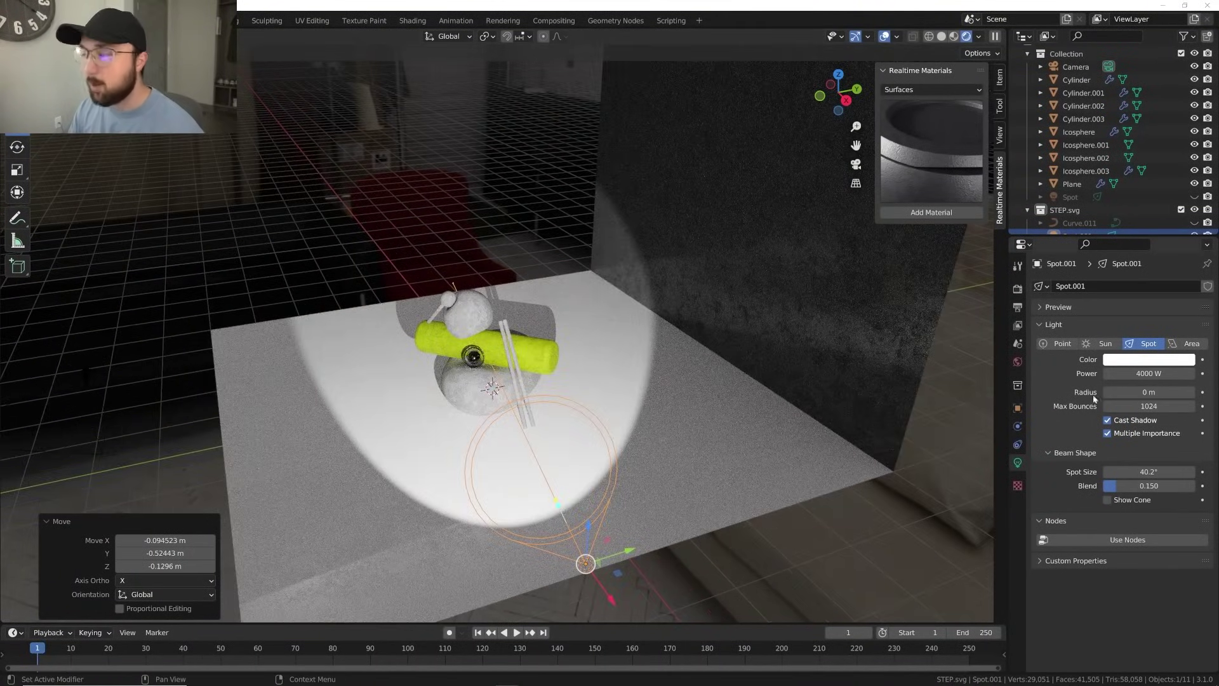
{"action": "left_click_drag", "start_coordinate": [1149, 472], "coordinate": [1088, 471]}
{"action": "middle_click_drag", "start_coordinate": [790, 417], "coordinate": [823, 383]}
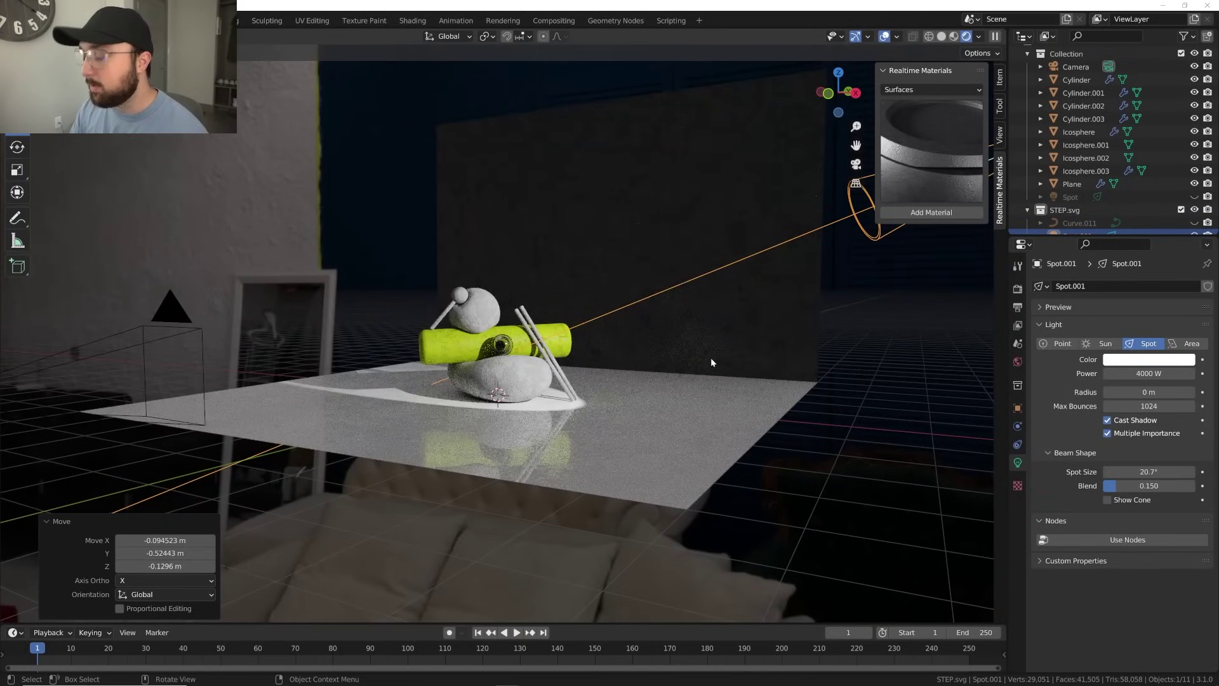
{"action": "middle_click_drag", "start_coordinate": [712, 361], "coordinate": [537, 454]}
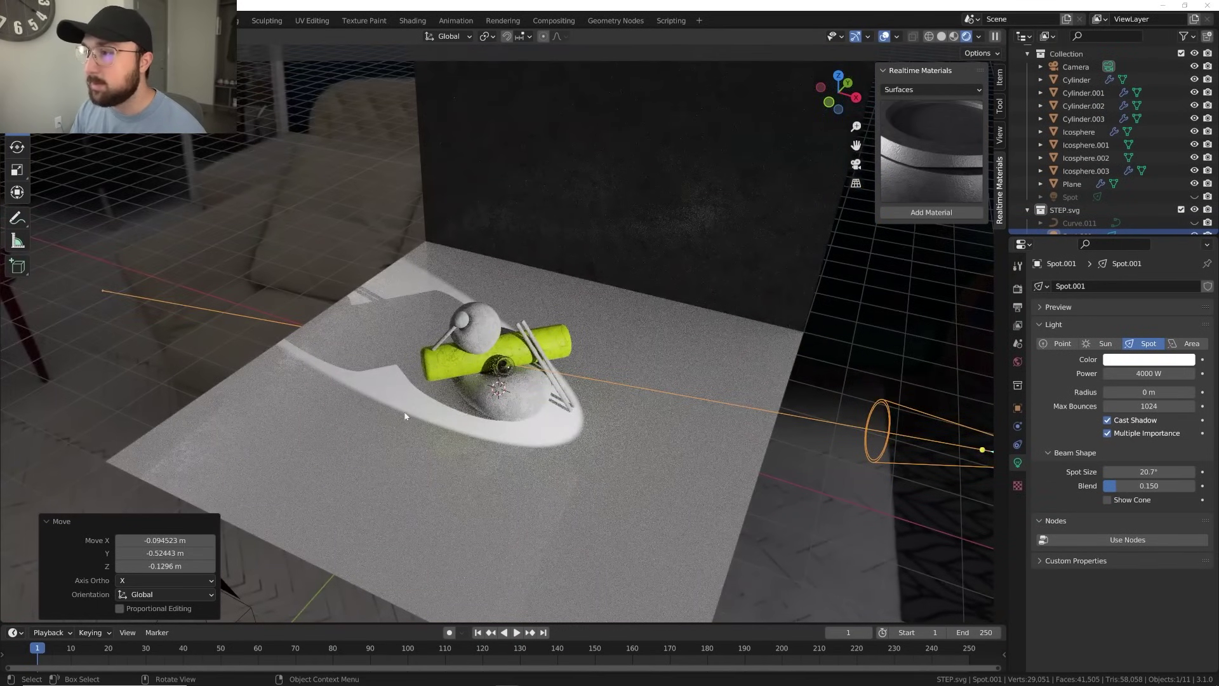
{"action": "scroll", "coordinate": [405, 416], "scroll_direction": "up", "scroll_amount": 3}
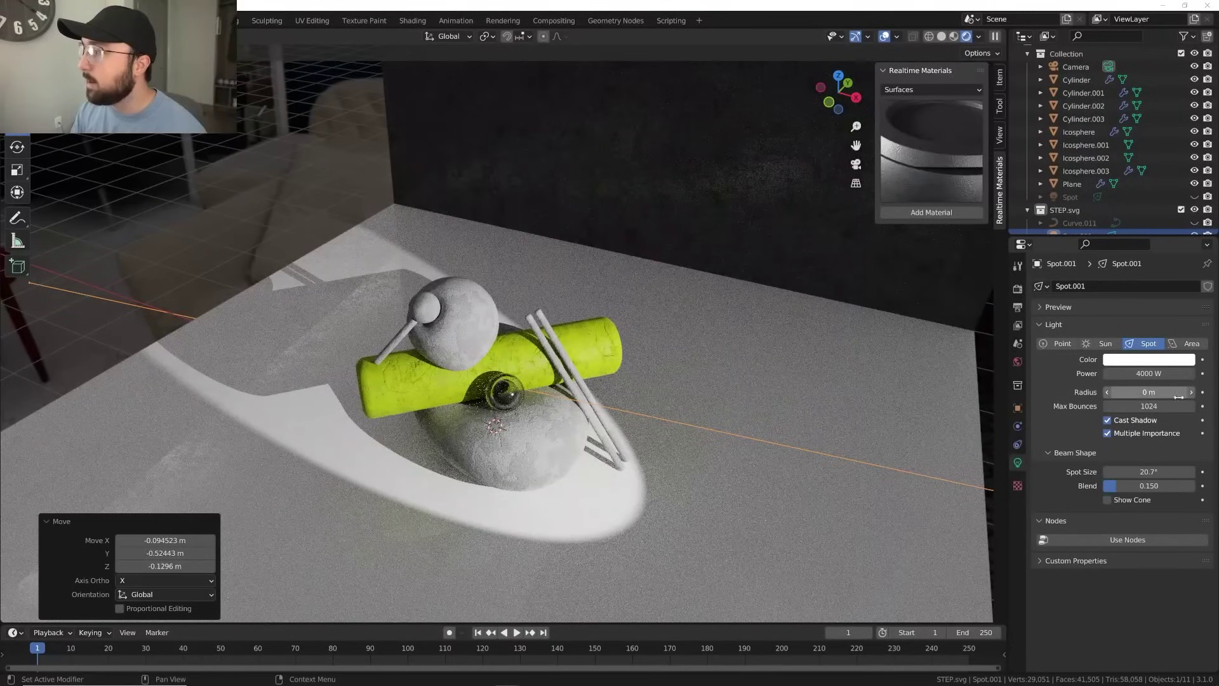
{"action": "left_click_drag", "start_coordinate": [1178, 396], "coordinate": [1207, 397]}
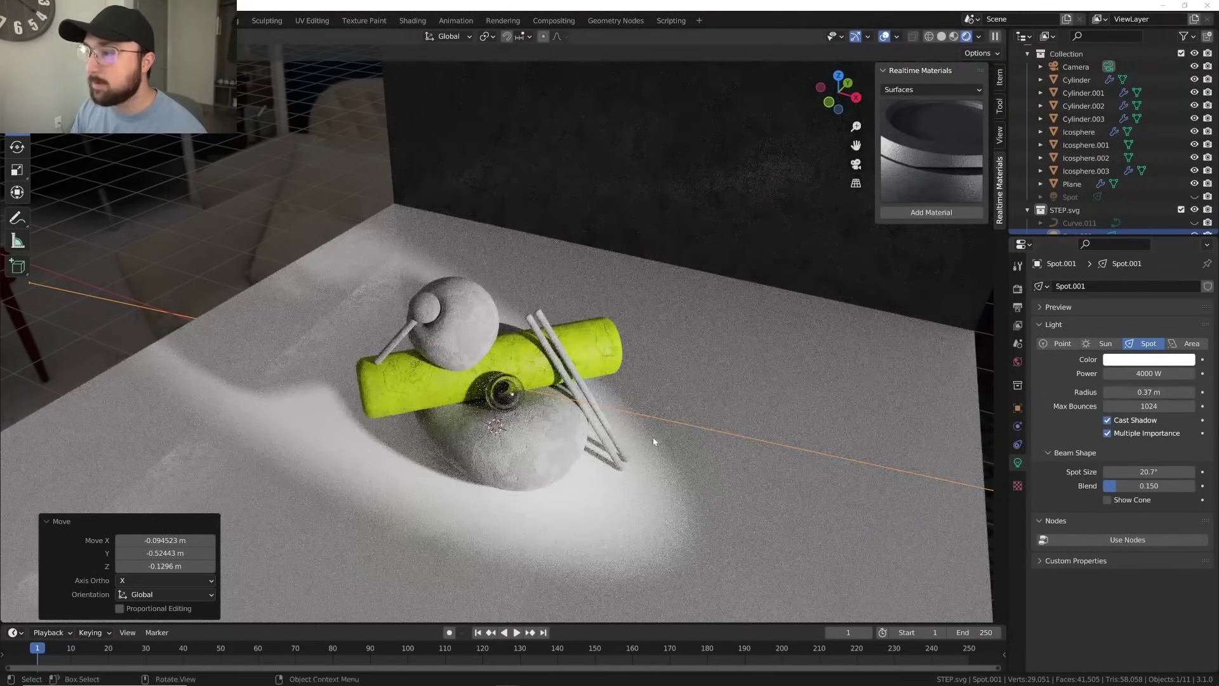
{"action": "key", "text": "KP_0"}
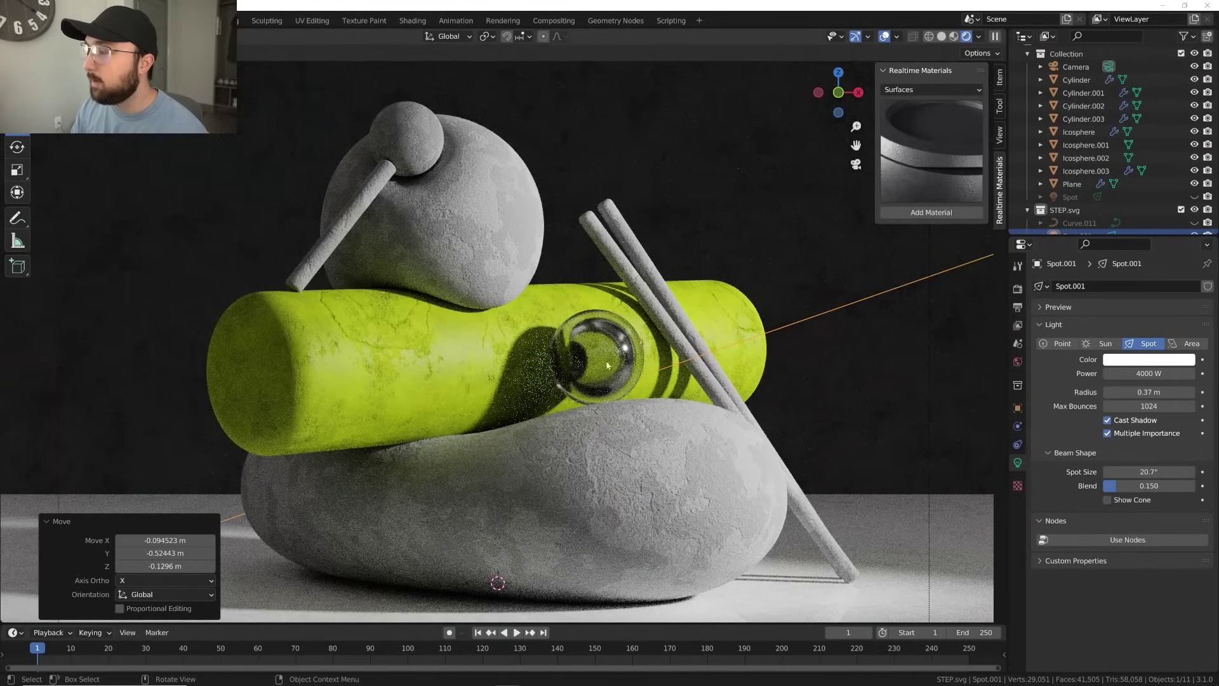
Step: Minimize Blender and the browser to check the reference, then return to Blender
{"action": "left_click", "coordinate": [1161, 6]}
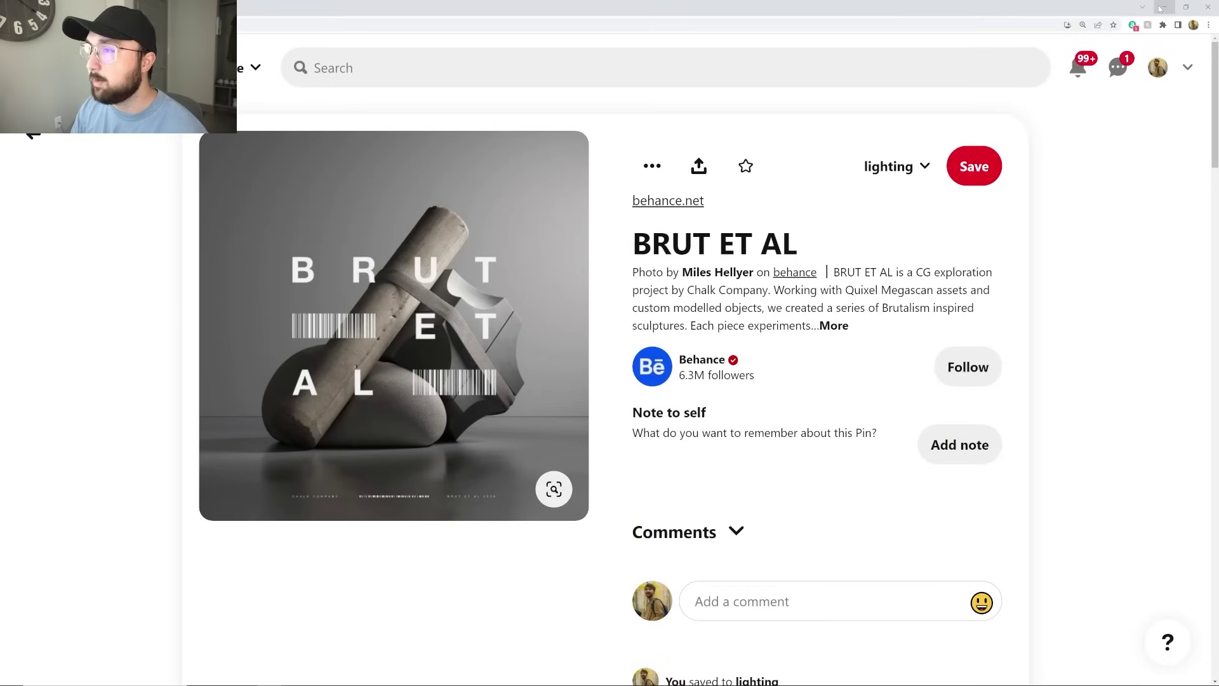
{"action": "left_click", "coordinate": [1167, 6]}
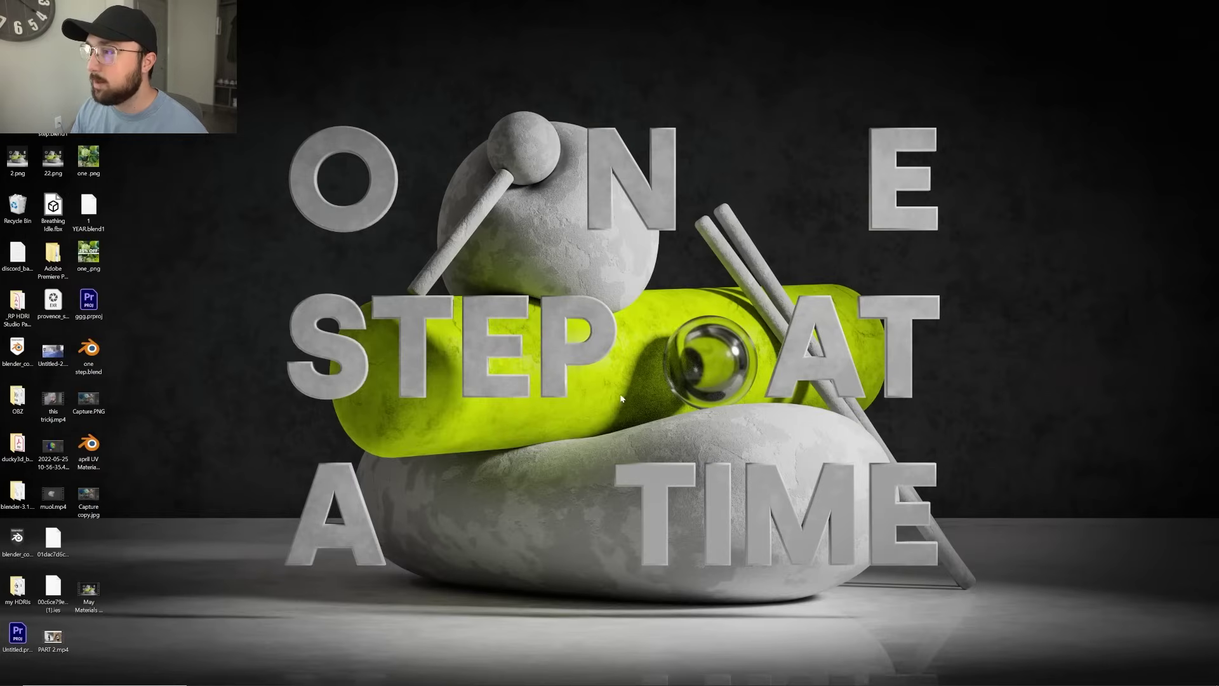
{"action": "mouse_move", "coordinate": [508, 676]}
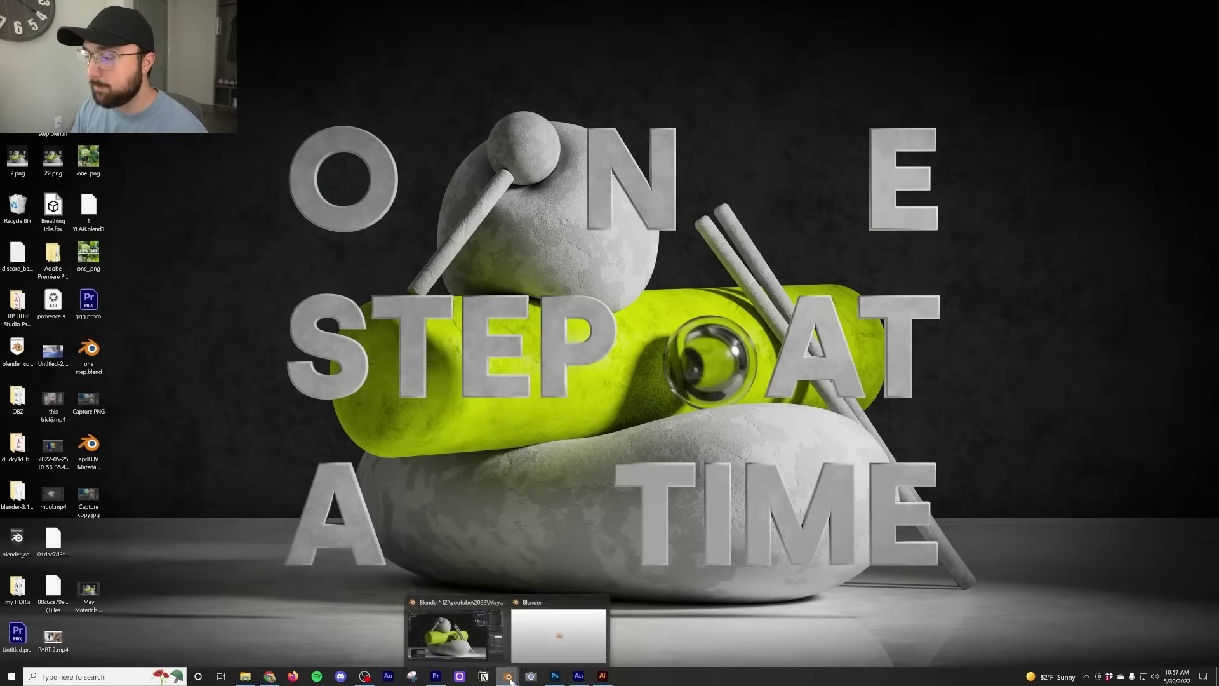
{"action": "left_click", "coordinate": [471, 652]}
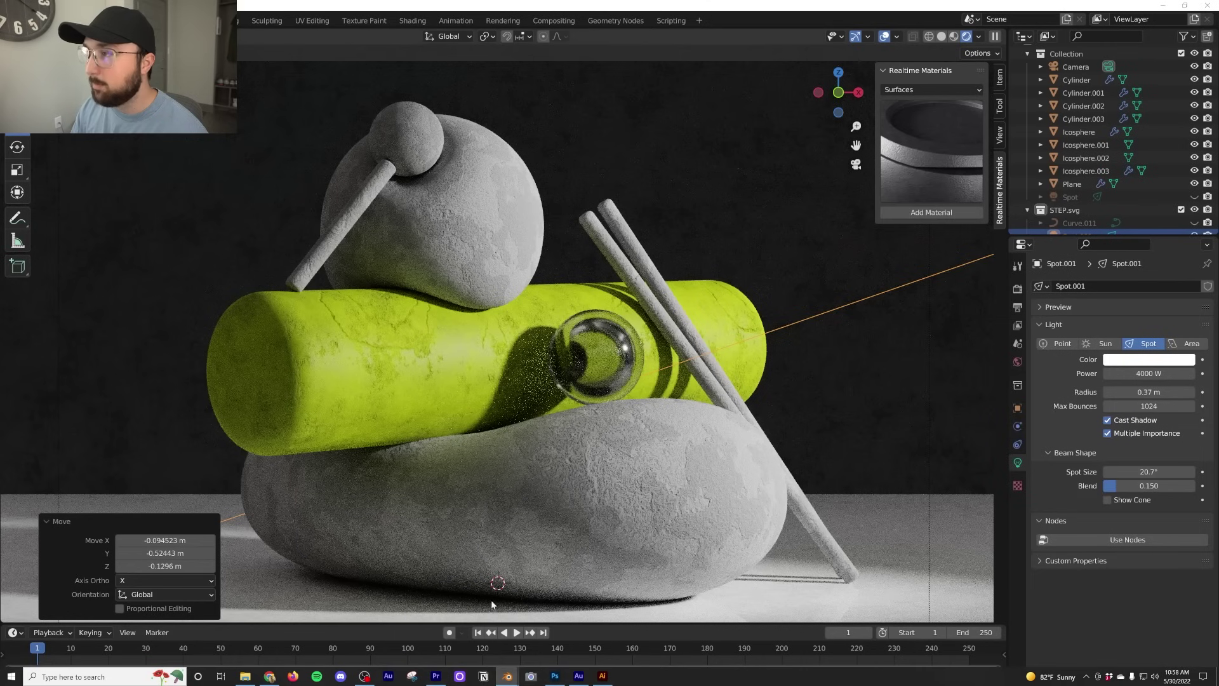
Step: Select Spot.001, widen its radius to 1.14 m and set its power to 5000 W
{"action": "left_click", "coordinate": [656, 416]}
{"action": "left_click", "coordinate": [733, 347]}
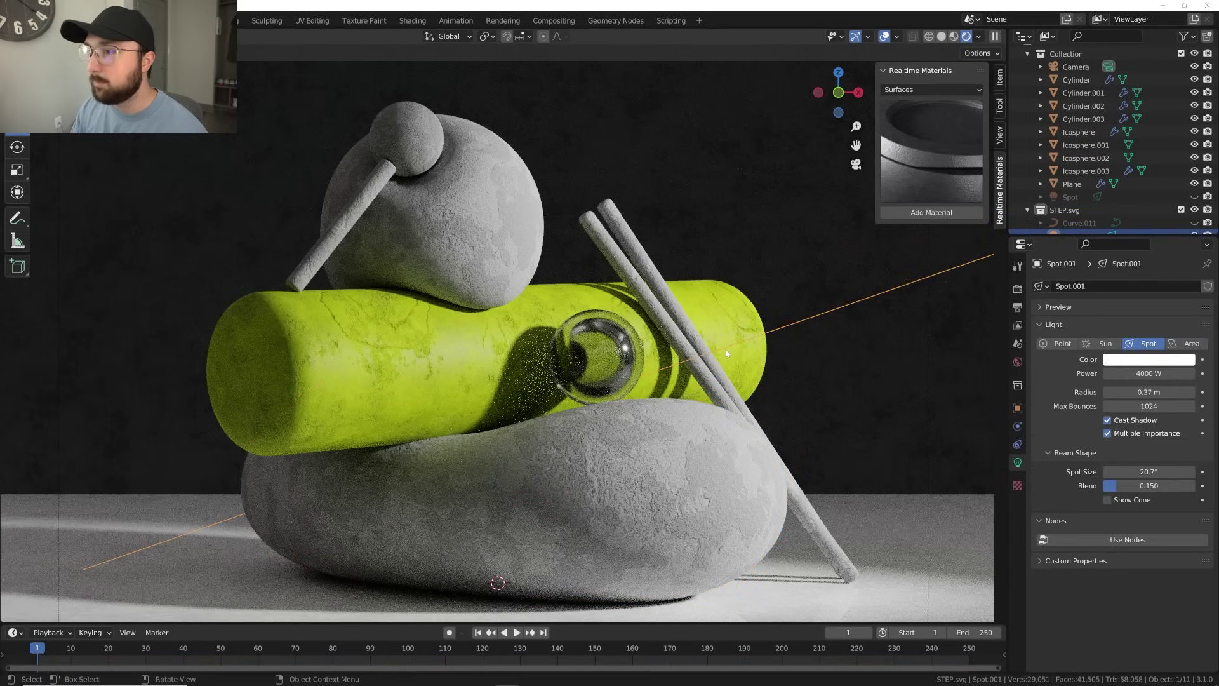
{"action": "left_click_drag", "start_coordinate": [1149, 393], "coordinate": [1187, 393]}
{"action": "left_click", "coordinate": [1161, 373]}
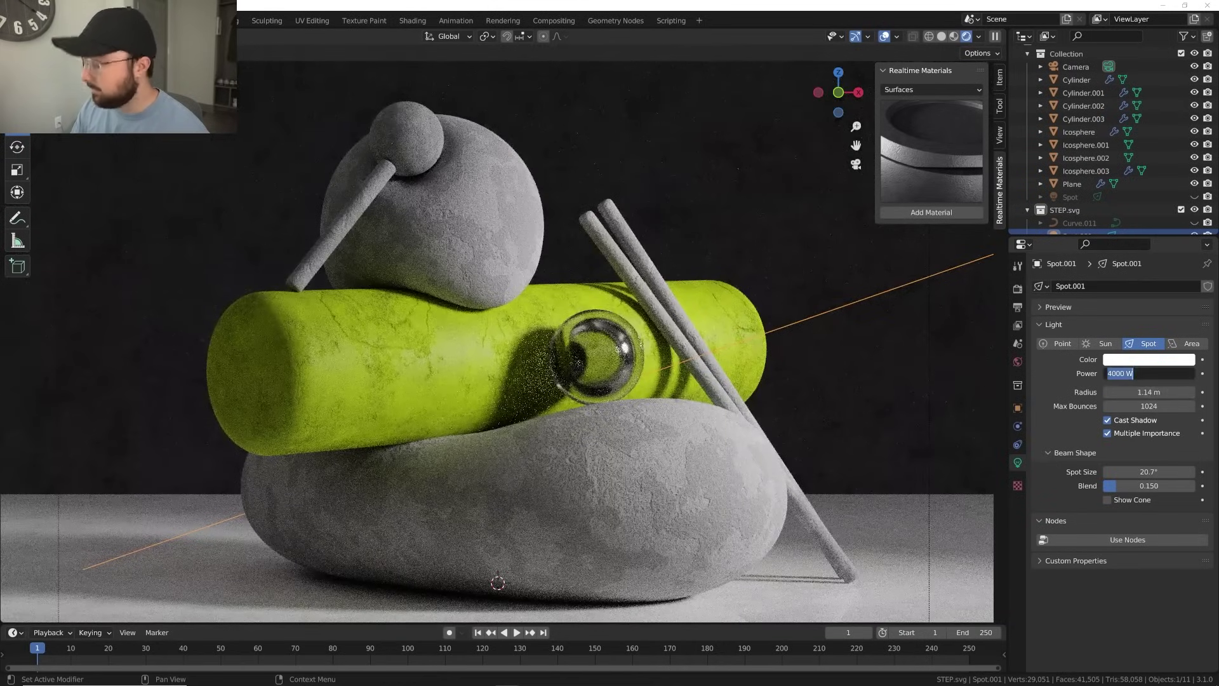
{"action": "type", "text": "5000"}
{"action": "key", "text": "Return"}
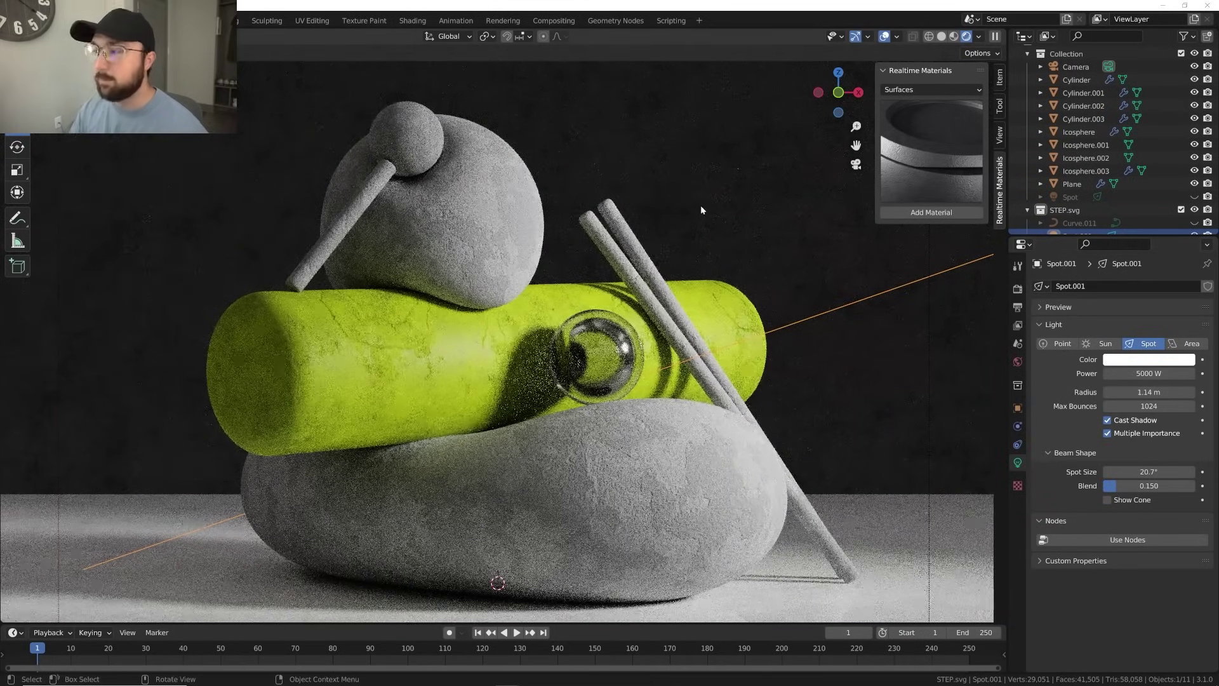
{"action": "key", "text": "KP_0"}
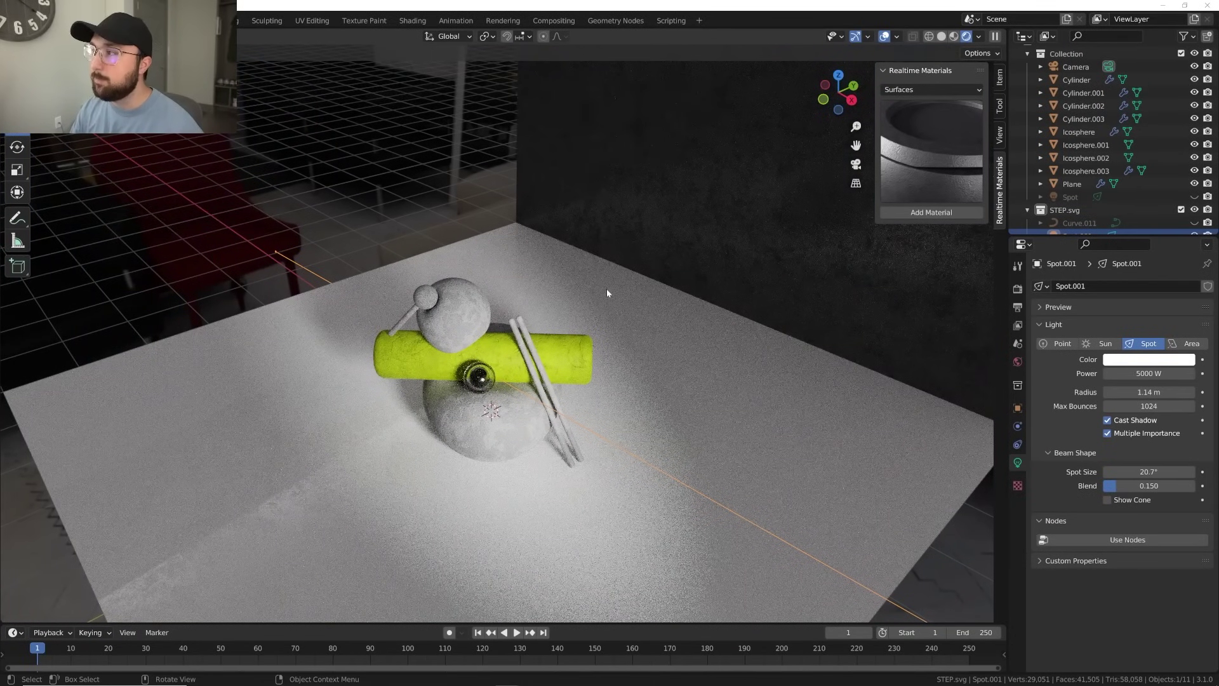
{"action": "key", "text": "KP_0"}
Step: Toggle the World strength between 0 and 0.150 to compare the fill, ending at 0.150
{"action": "left_click", "coordinate": [1018, 362]}
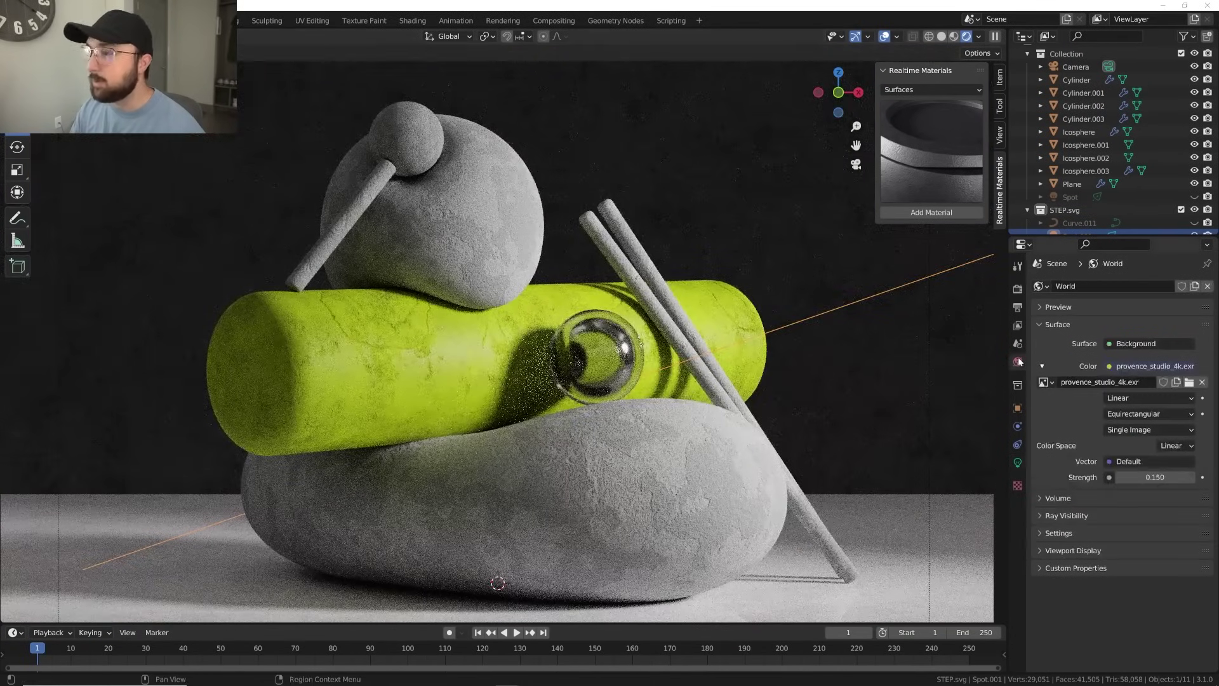
{"action": "key", "text": "BackSpace"}
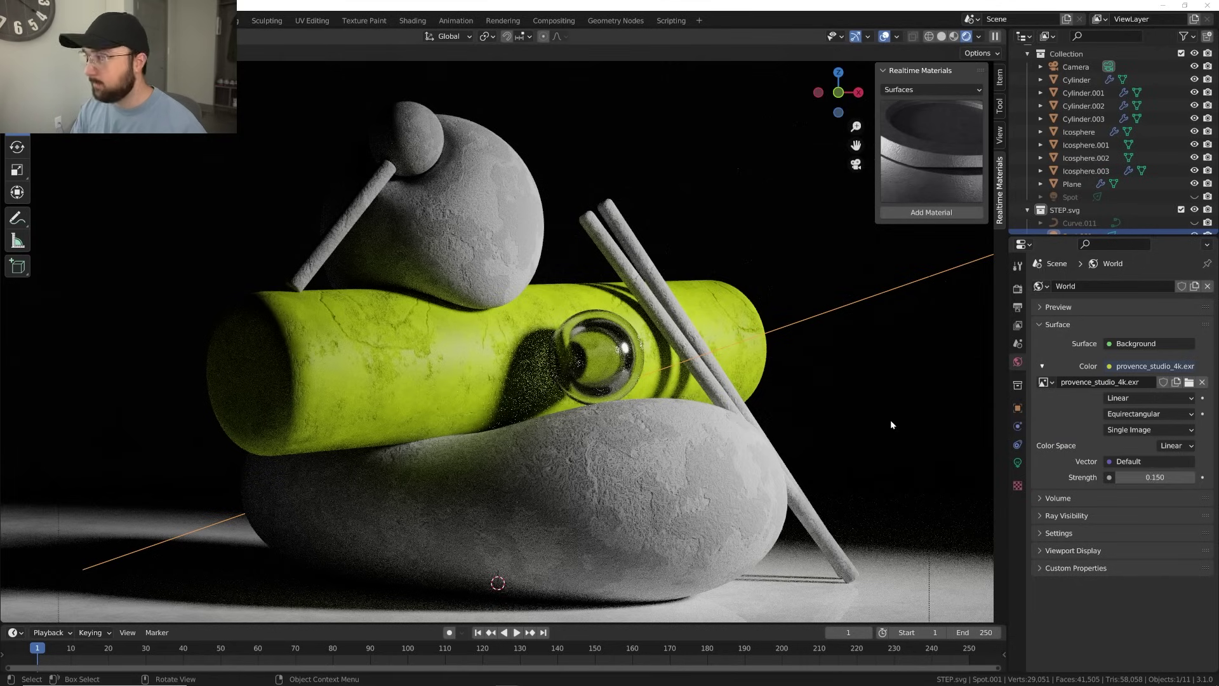
{"action": "left_click_drag", "start_coordinate": [1160, 477], "coordinate": [1151, 481]}
{"action": "left_click", "coordinate": [1151, 481]}
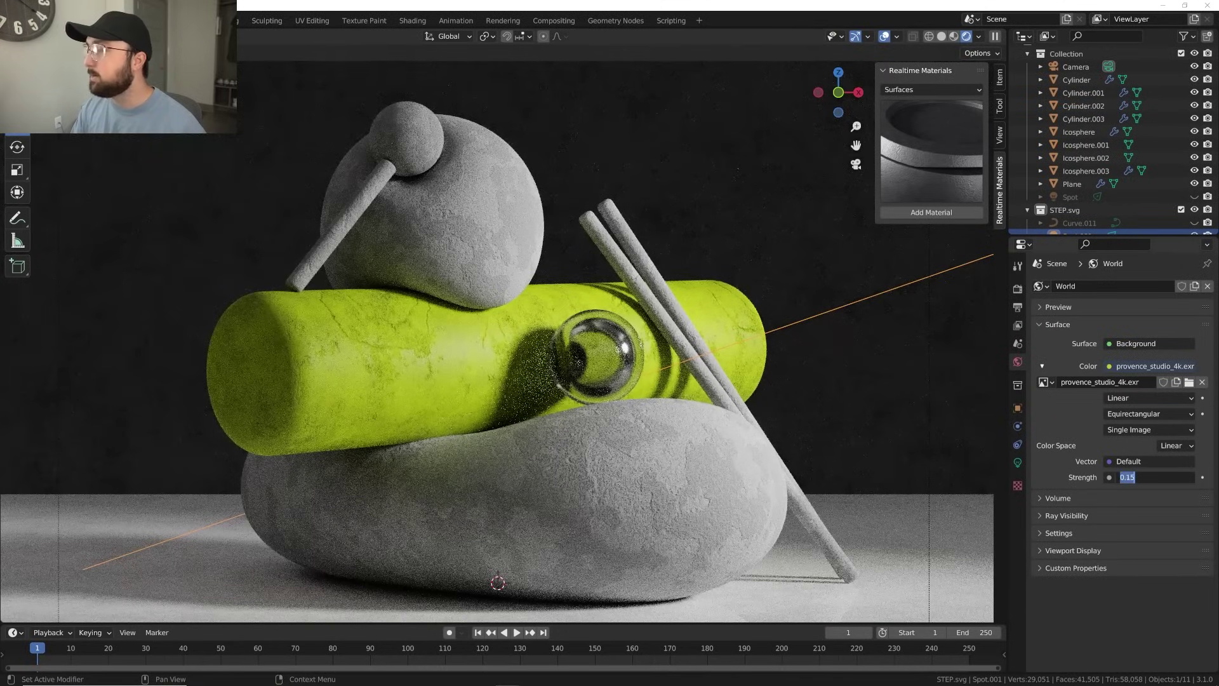
{"action": "key", "text": "Return"}
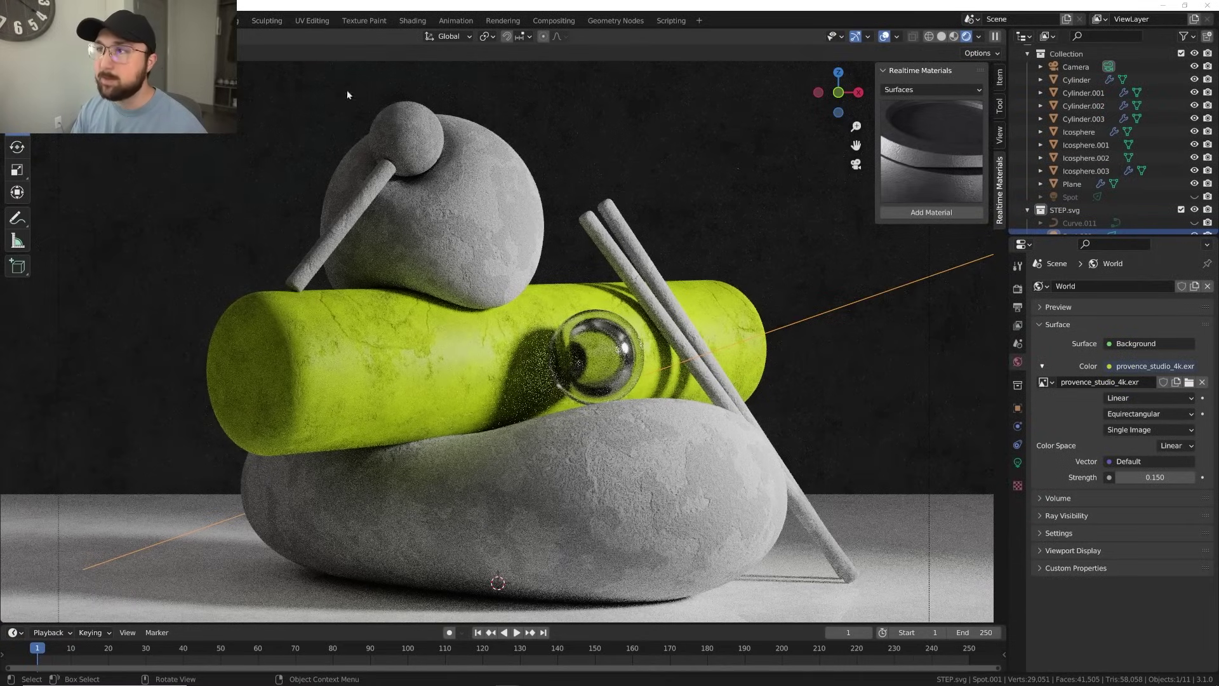
{"action": "key", "text": "ctrl+z"}
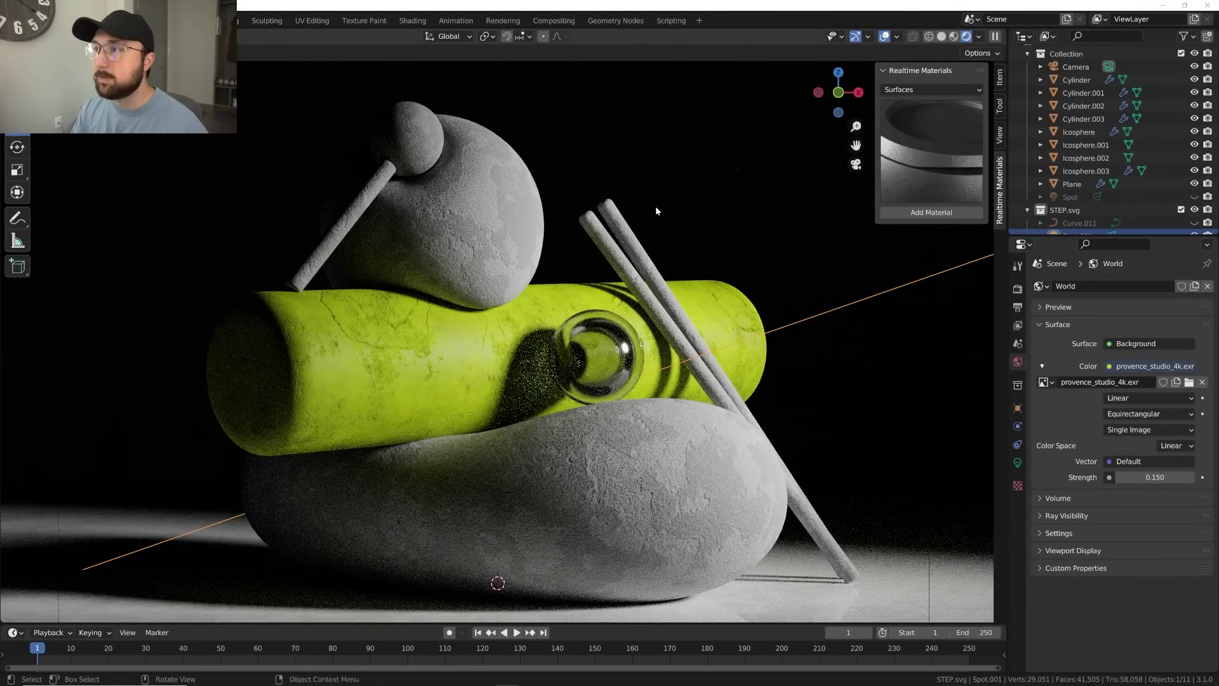
{"action": "key", "text": "ctrl+shift+z"}
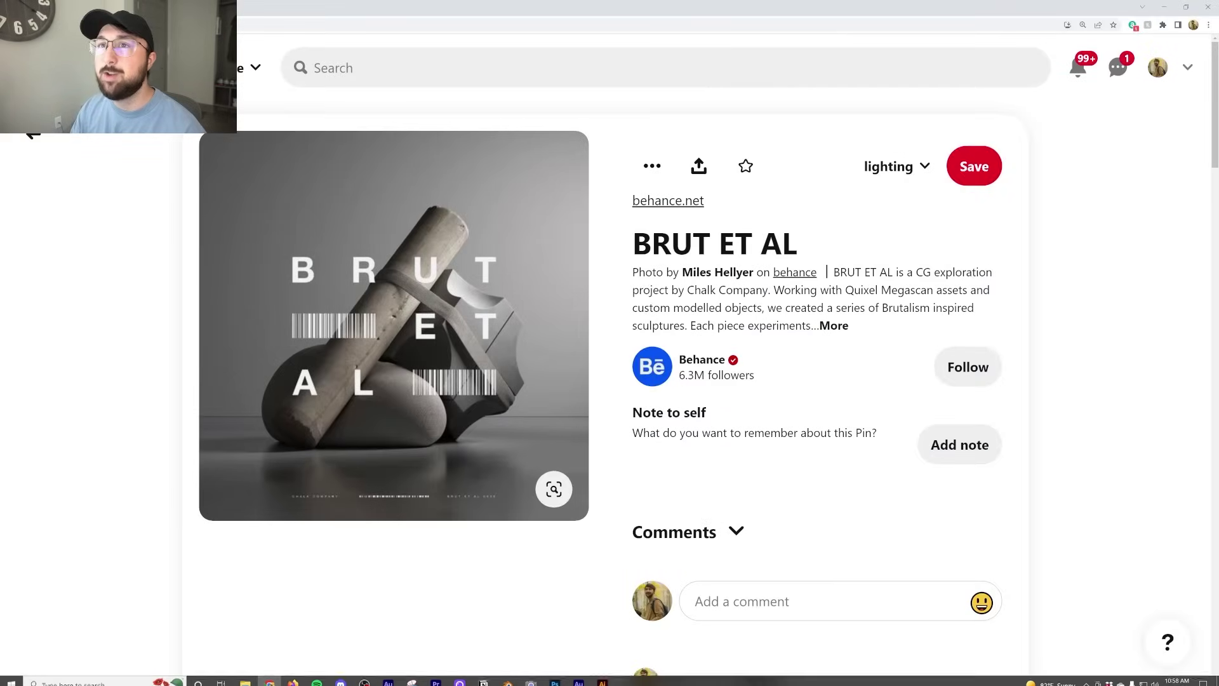
Step: Go back to the lighting board and open the Osmo - Armchair reference pin
{"action": "left_click", "coordinate": [35, 137]}
{"action": "scroll", "coordinate": [216, 273], "scroll_direction": "down", "scroll_amount": 3}
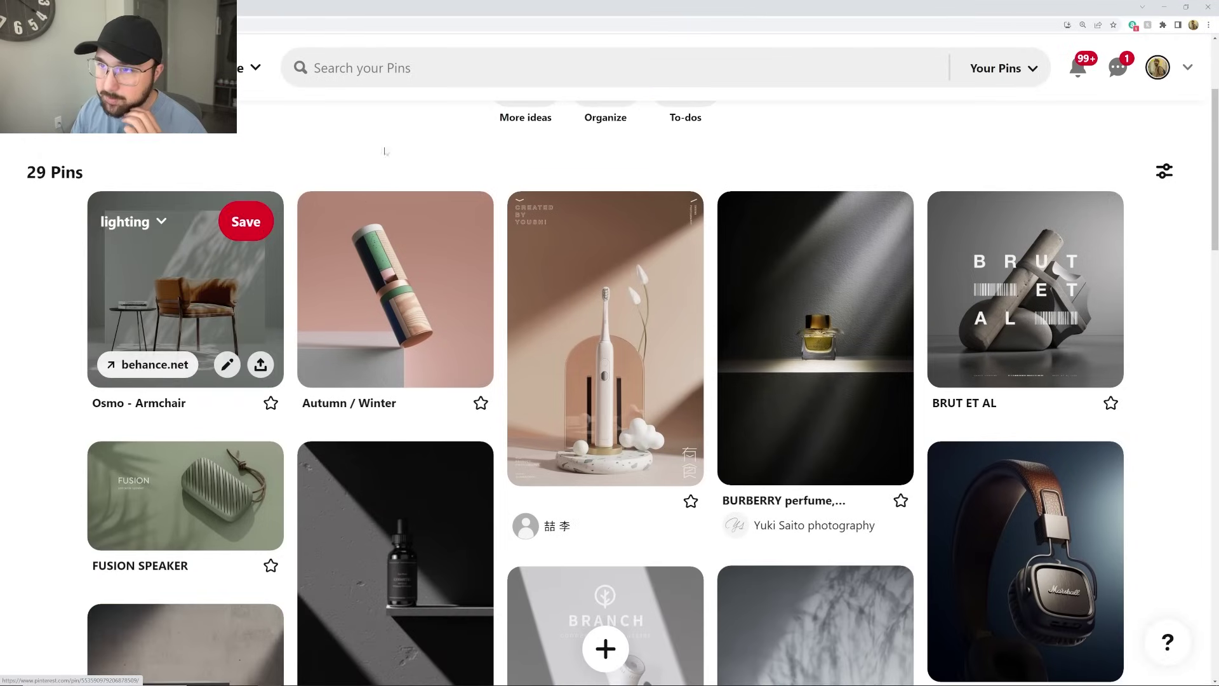
{"action": "left_click", "coordinate": [190, 295]}
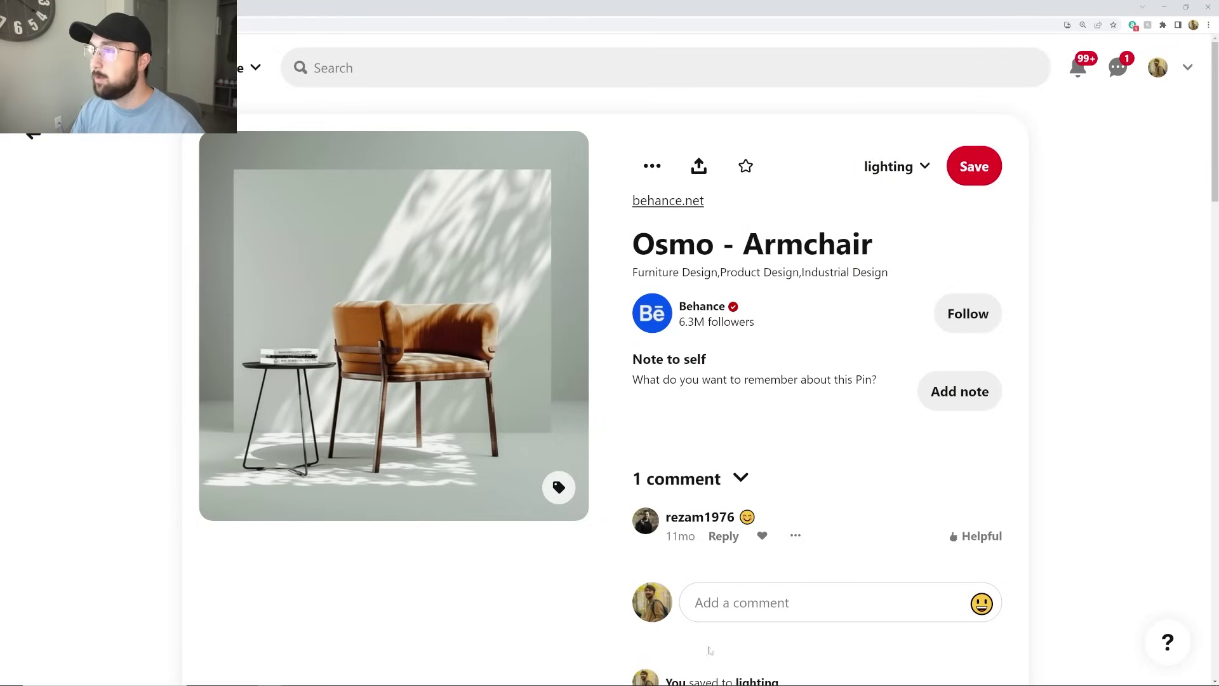
Step: Open box.blend in Blender without saving changes to the current scene
{"action": "mouse_move", "coordinate": [509, 681]}
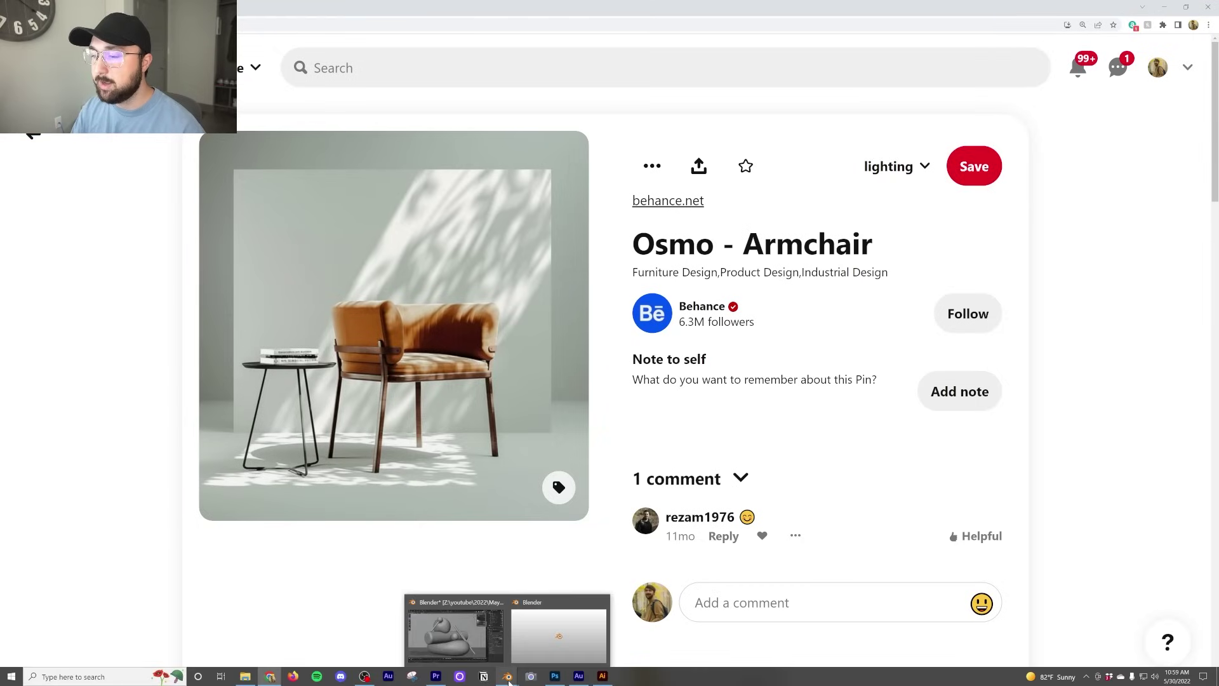
{"action": "left_click", "coordinate": [455, 632]}
{"action": "left_click", "coordinate": [25, 20]}
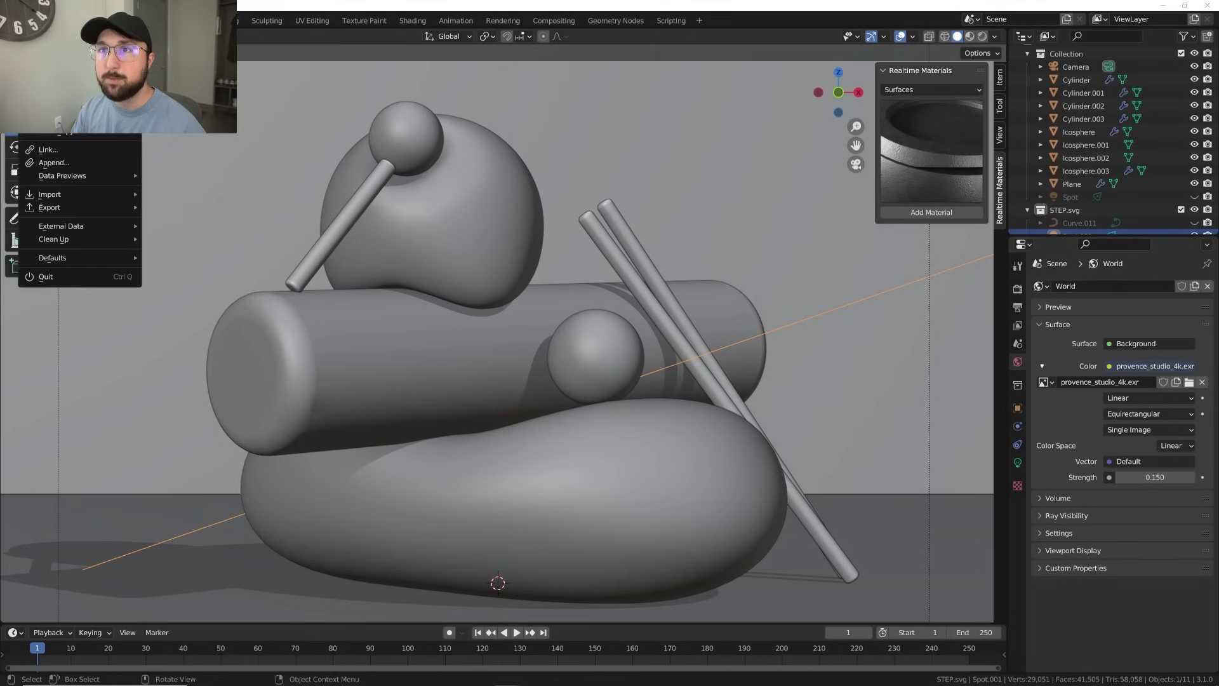
{"action": "left_click", "coordinate": [41, 280]}
{"action": "left_click", "coordinate": [632, 370]}
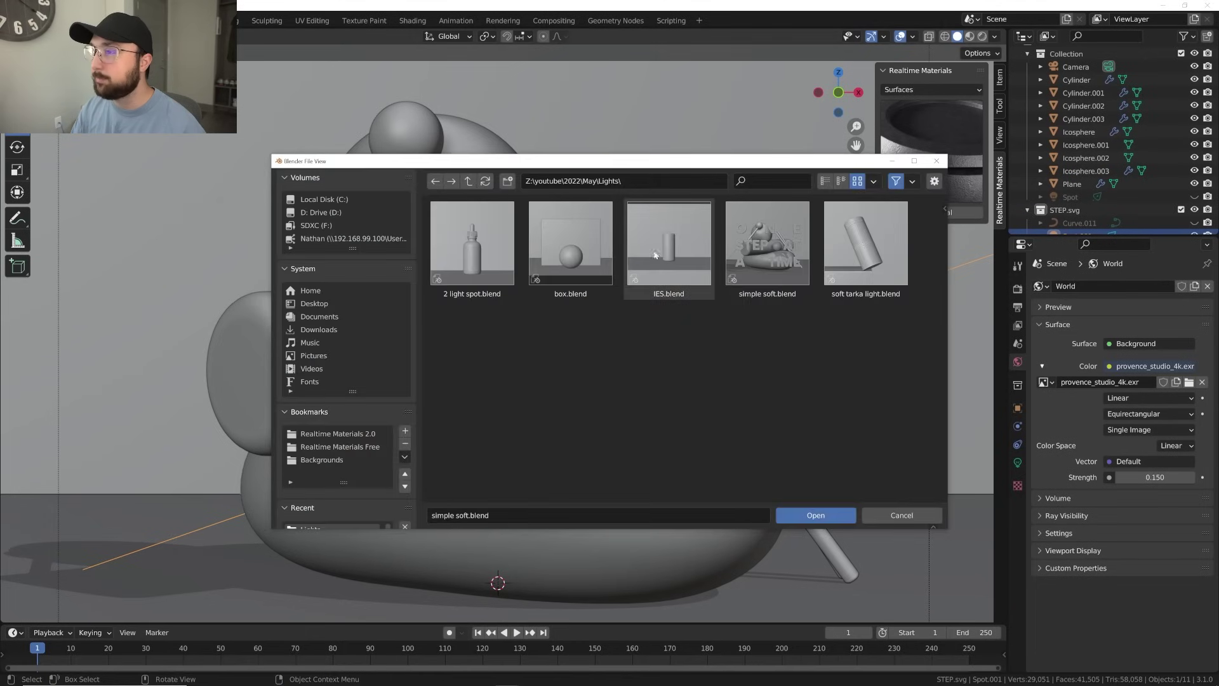
{"action": "left_click", "coordinate": [476, 273]}
{"action": "double_click", "coordinate": [537, 293]}
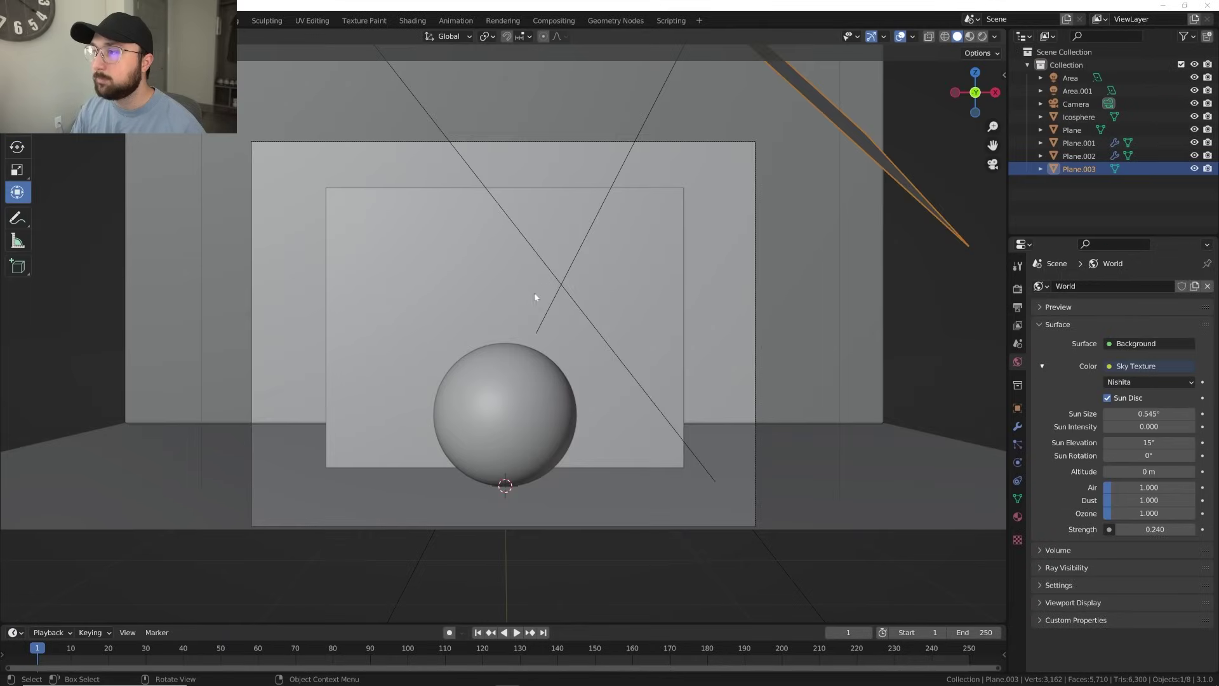
Step: Zoom in and render the camera view with F12
{"action": "scroll", "coordinate": [670, 321], "scroll_direction": "up", "scroll_amount": 2}
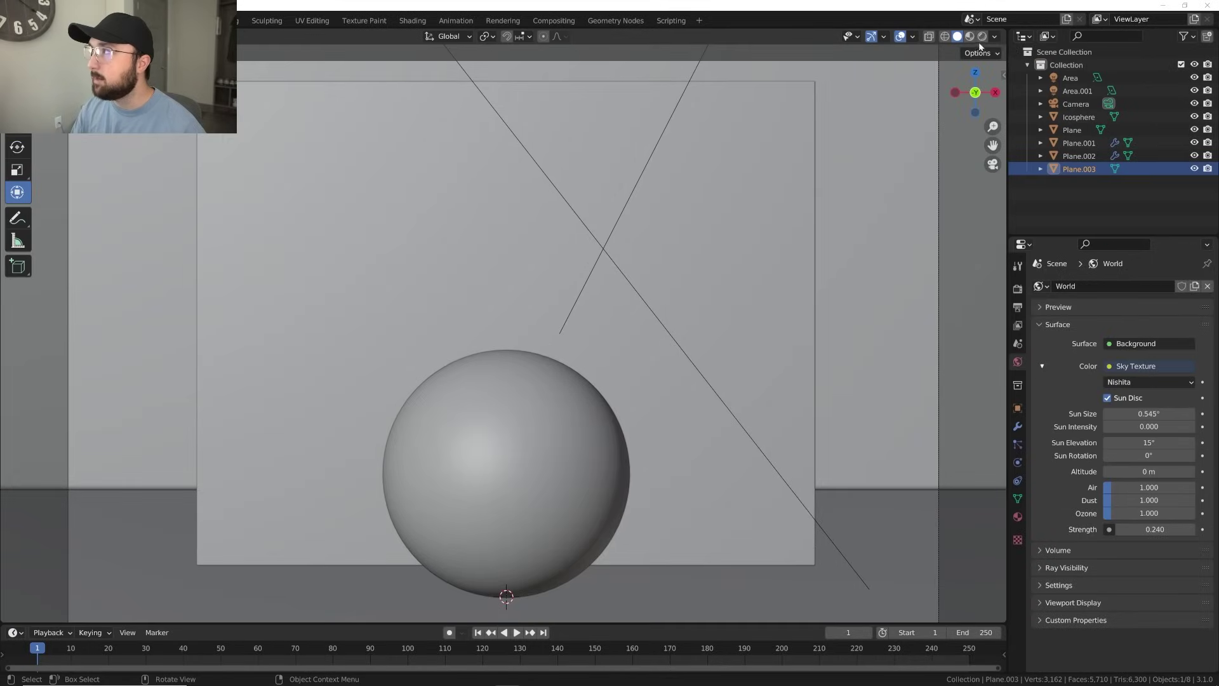
{"action": "key", "text": "F12"}
{"action": "left_click", "coordinate": [1018, 289]}
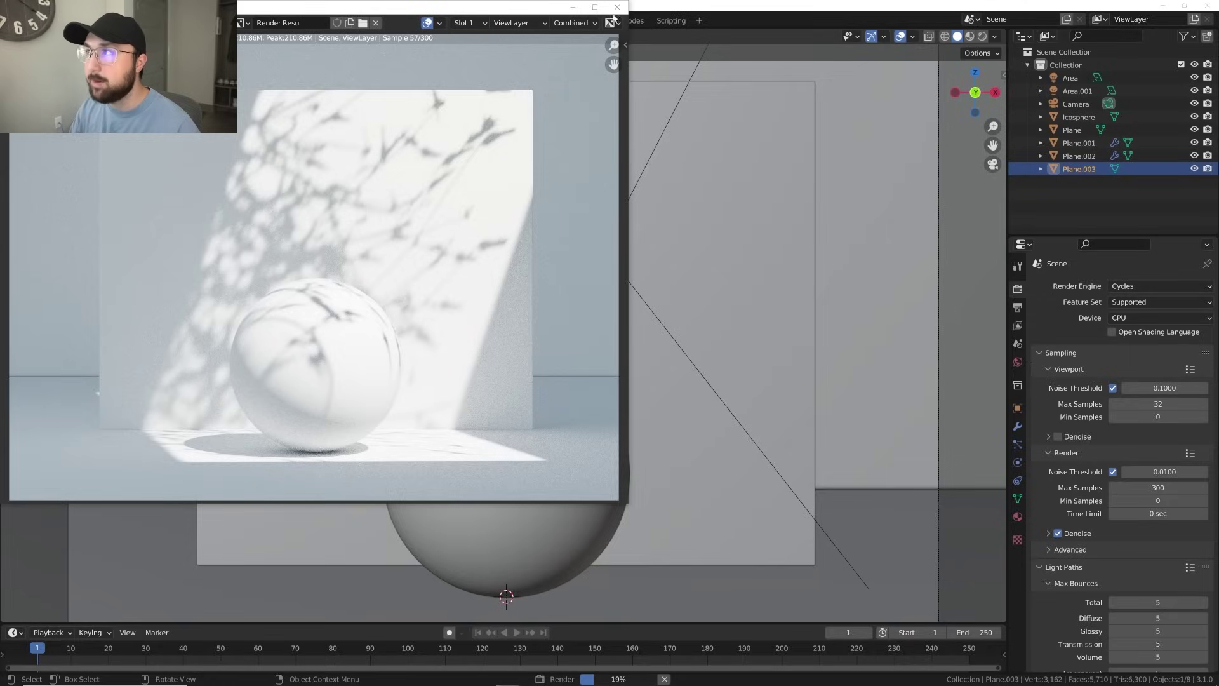
Step: Close the render, view the box set in Rendered shading from a low side angle, and select the Area light
{"action": "key", "text": "Escape"}
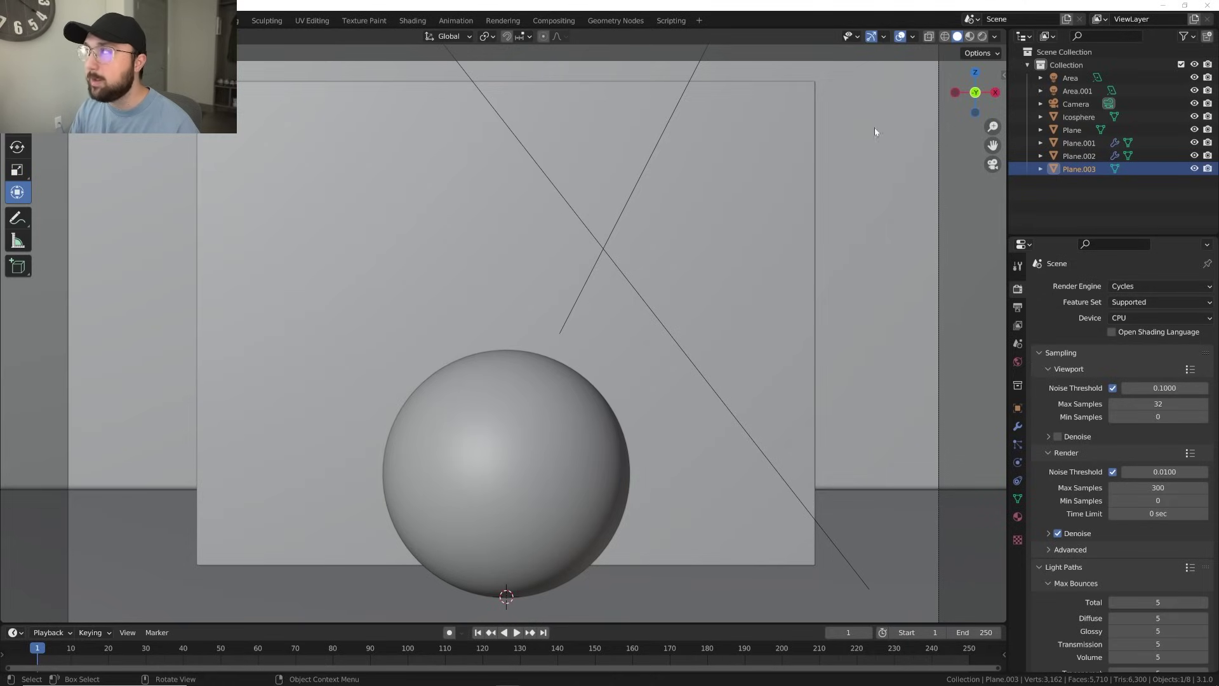
{"action": "middle_click_drag", "start_coordinate": [949, 56], "coordinate": [576, 278]}
{"action": "scroll", "coordinate": [593, 267], "scroll_direction": "up", "scroll_amount": 5}
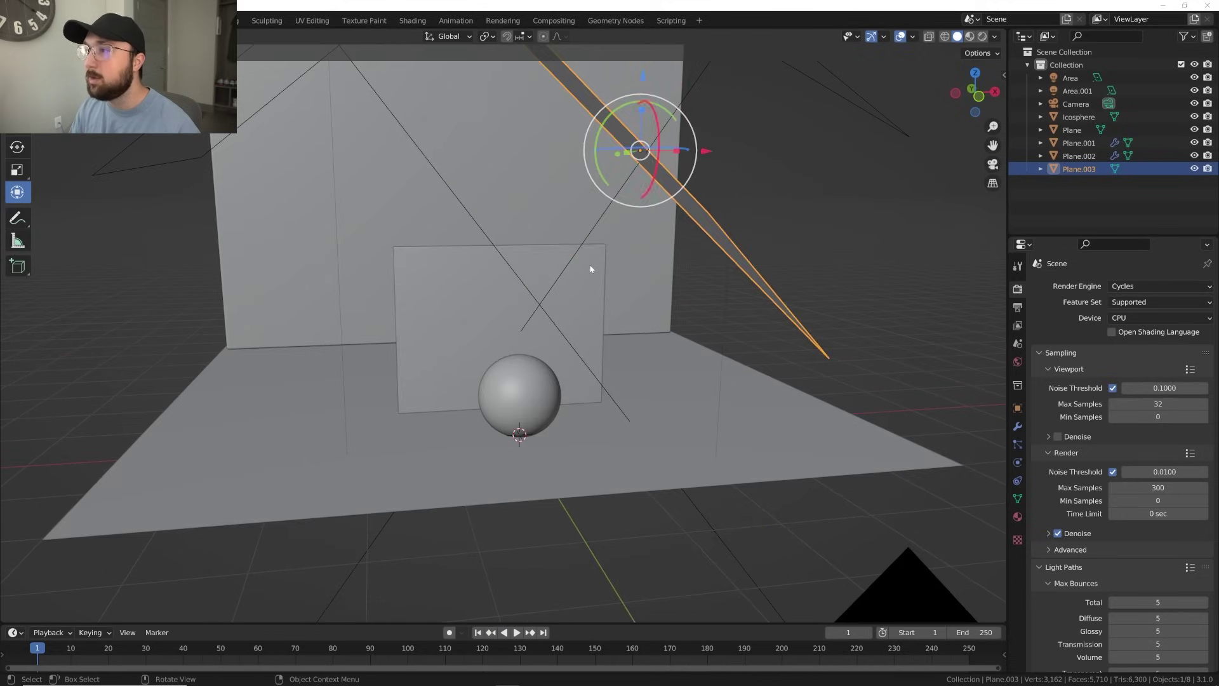
{"action": "middle_click_drag", "start_coordinate": [681, 196], "coordinate": [650, 256]}
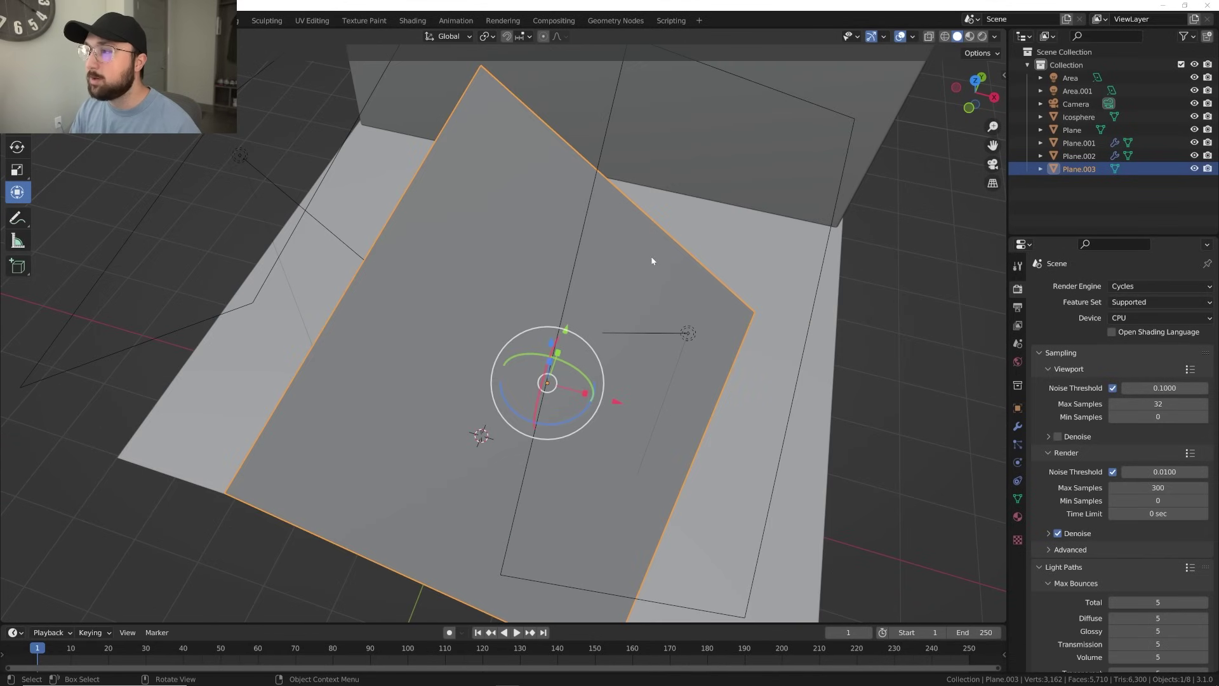
{"action": "left_click", "coordinate": [981, 38]}
{"action": "middle_click_drag", "start_coordinate": [734, 230], "coordinate": [711, 288]}
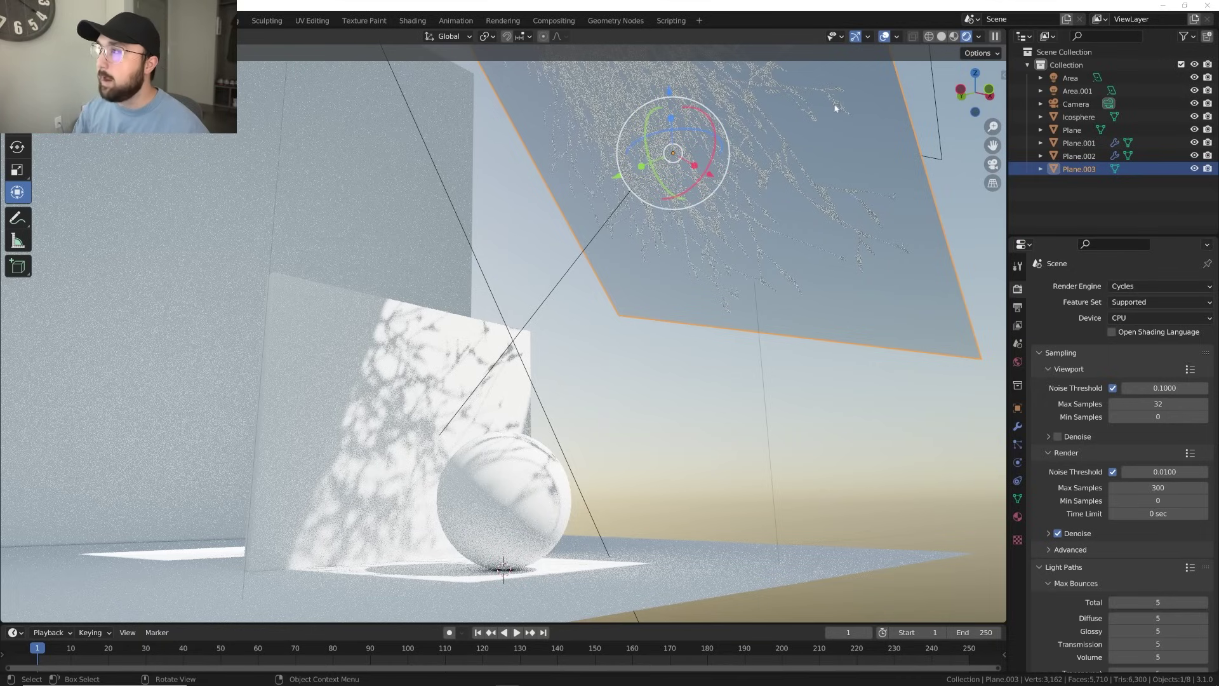
{"action": "left_click", "coordinate": [941, 158]}
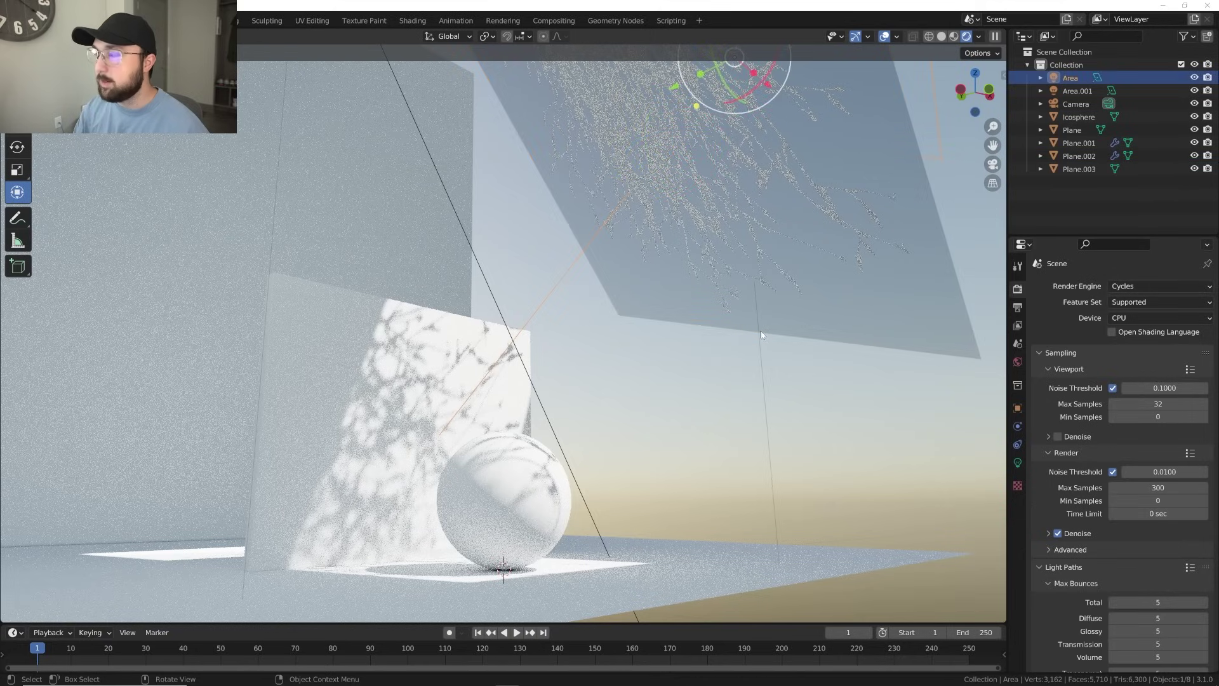
Step: Set the Area light's beam Spread to 10° for softer shadows
{"action": "left_click", "coordinate": [1017, 463]}
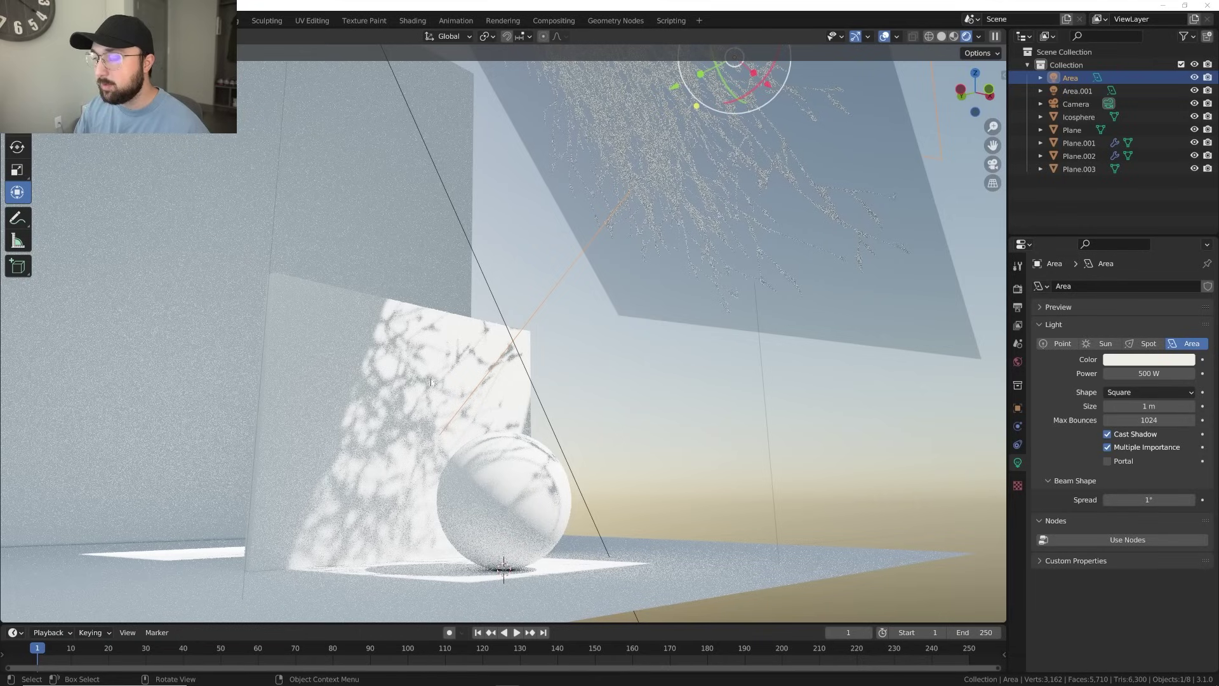
{"action": "left_click", "coordinate": [1149, 500]}
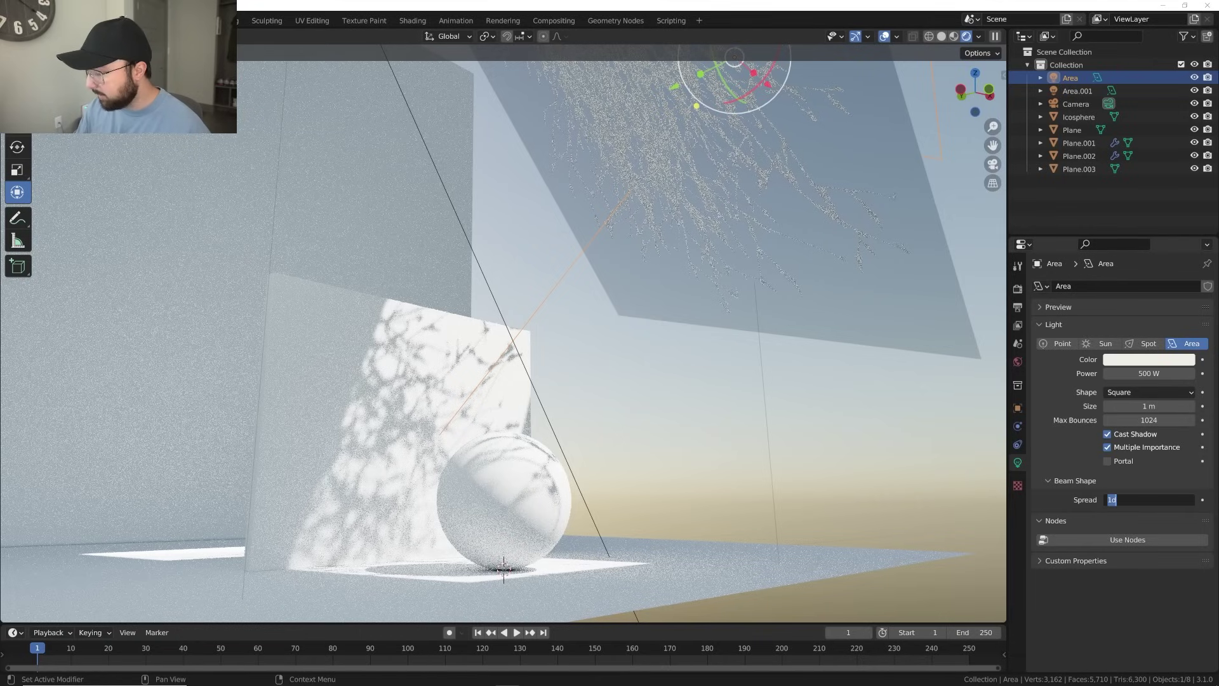
{"action": "key", "text": "Return"}
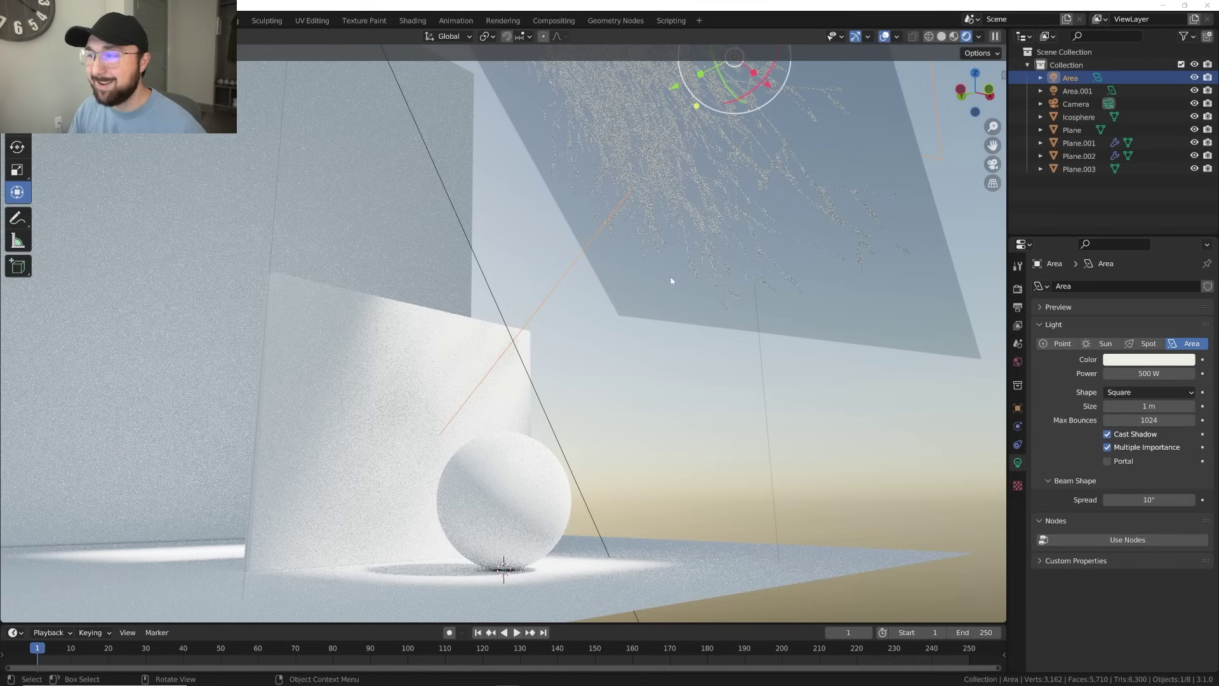
Step: Return the Area light's Spread to 1° for sharp dappled leaf shadows
{"action": "left_click", "coordinate": [1146, 500]}
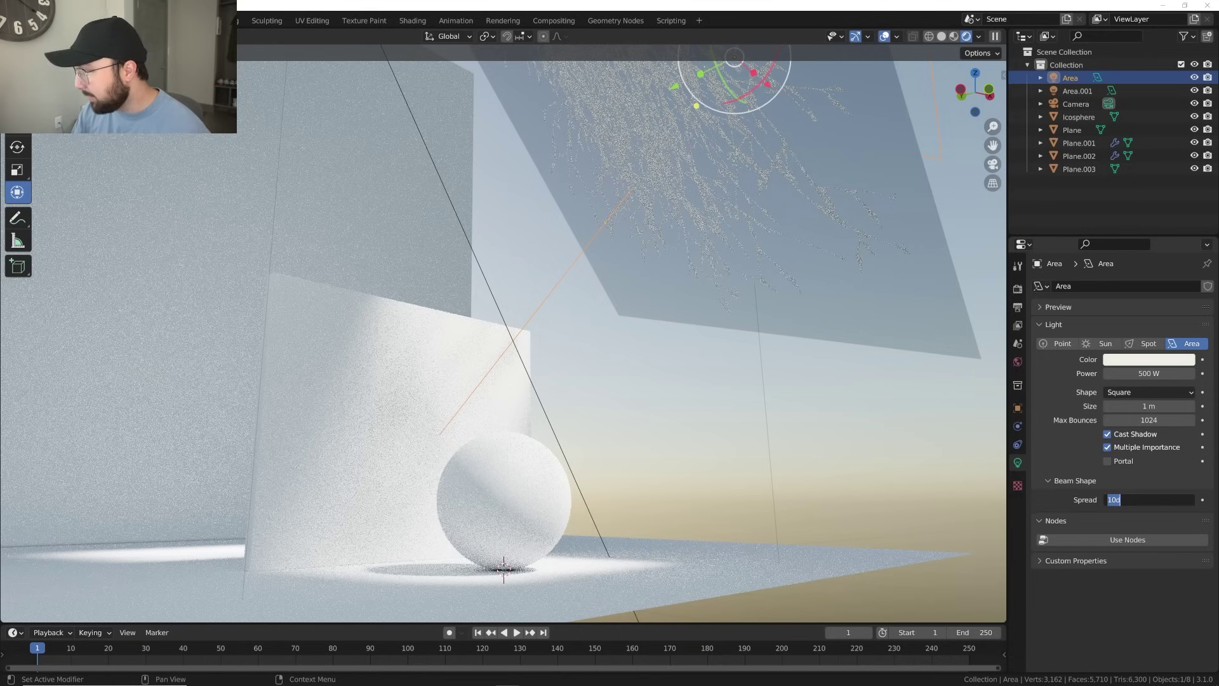
{"action": "type", "text": "1"}
{"action": "key", "text": "Return"}
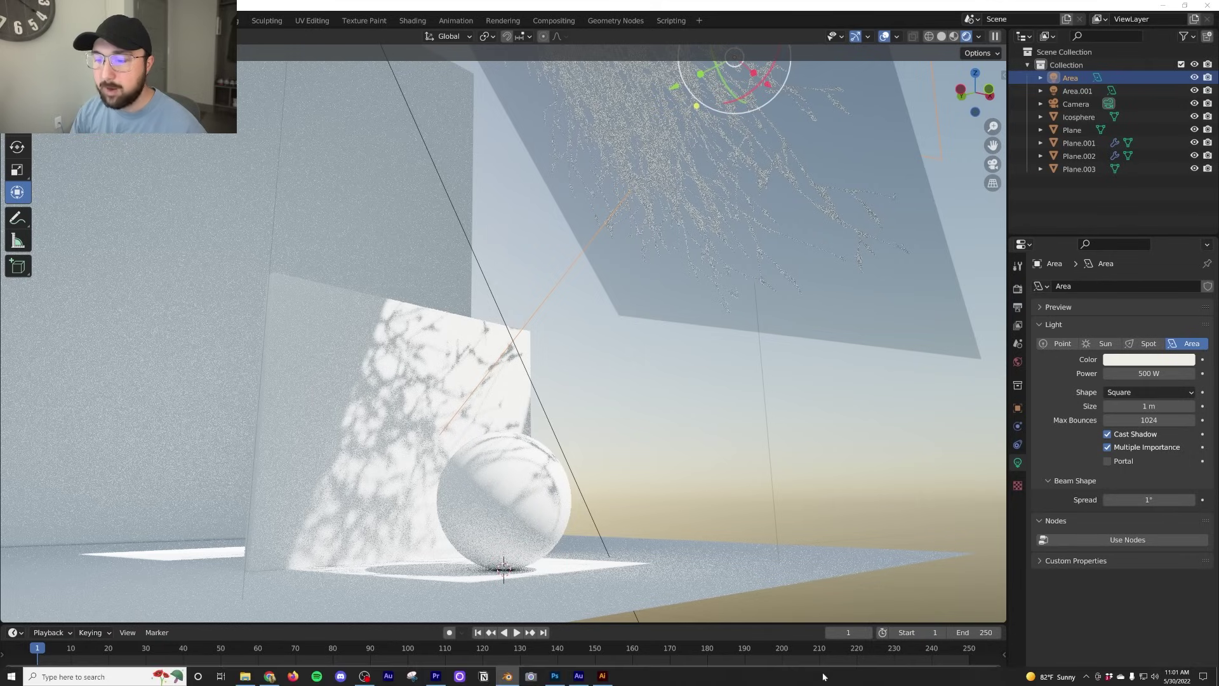
{"action": "left_click", "coordinate": [270, 677]}
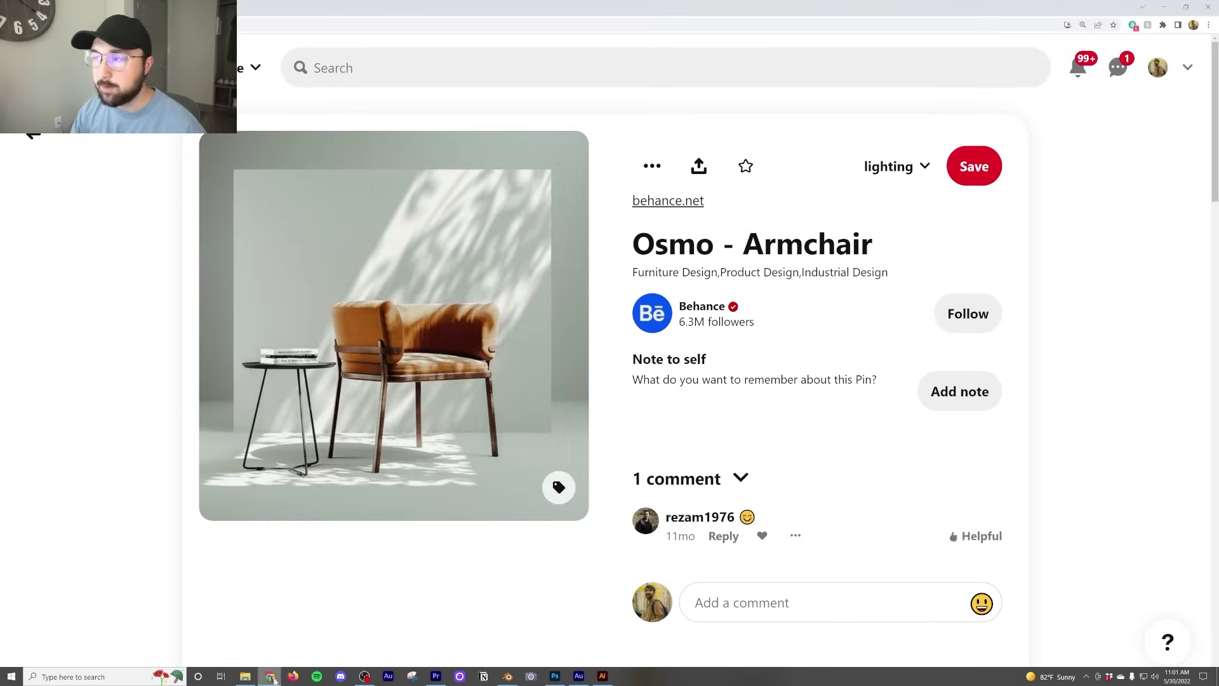
{"action": "mouse_move", "coordinate": [457, 232]}
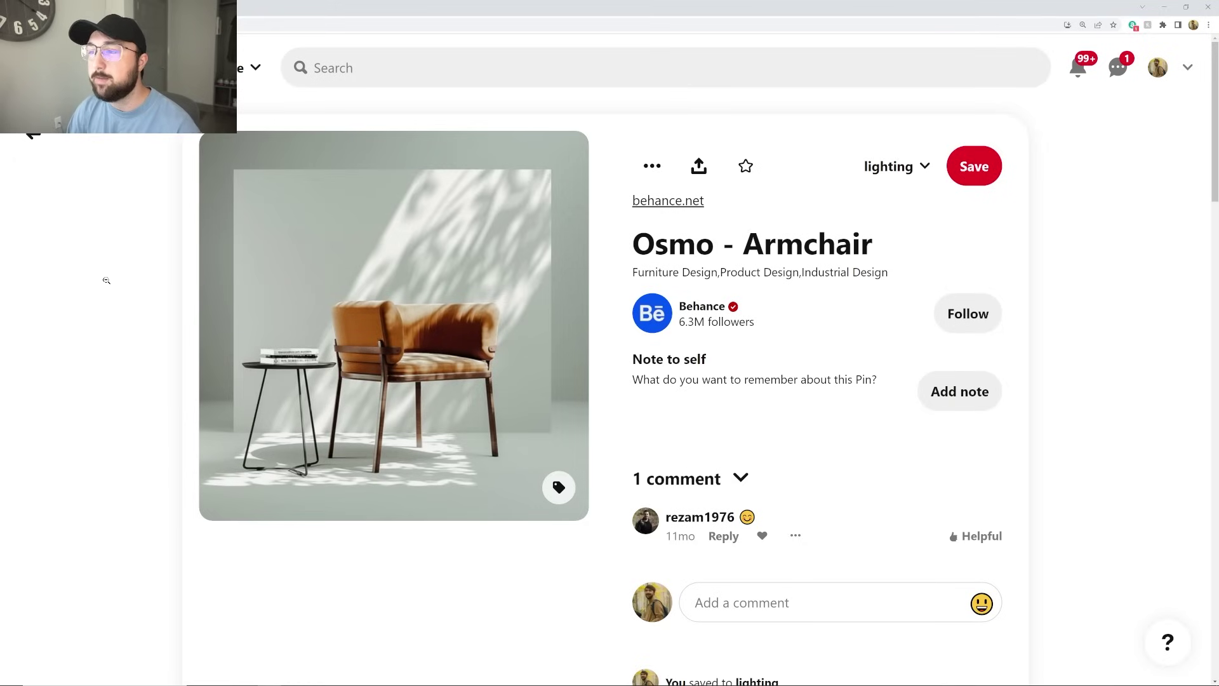
{"action": "left_click", "coordinate": [1164, 6]}
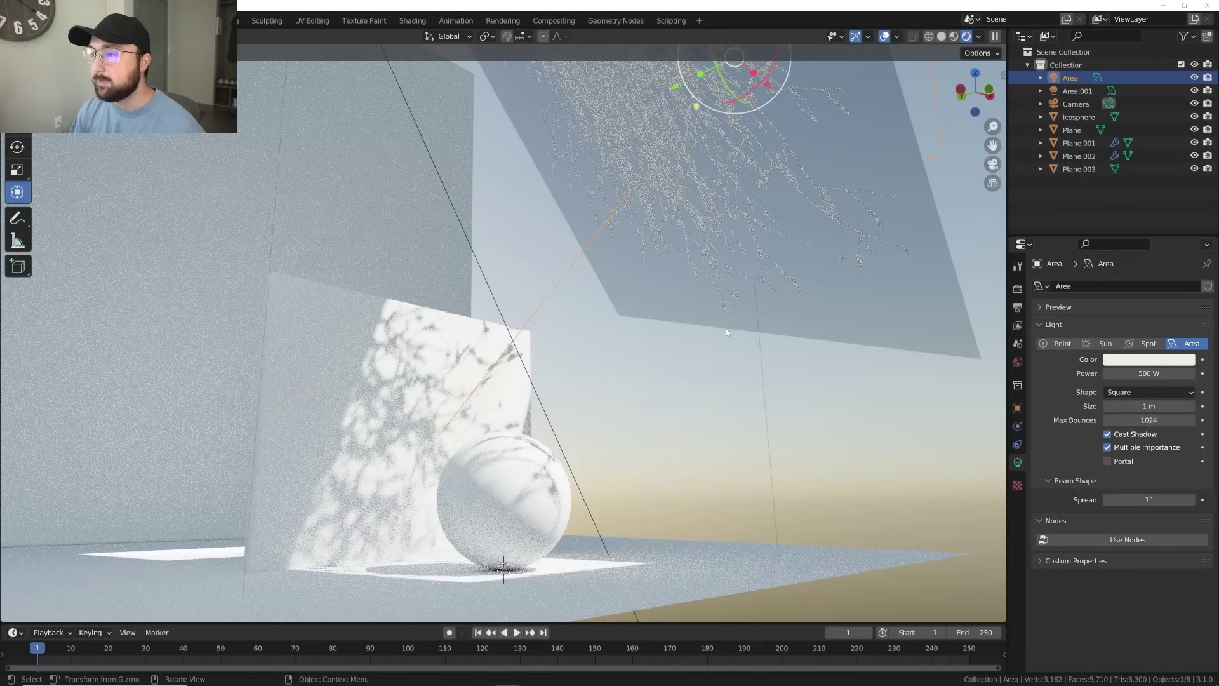
Step: Check the World's Nishita Sky Texture at strength 0.240, then bring the Osmo - Armchair pin forward
{"action": "left_click", "coordinate": [1018, 361]}
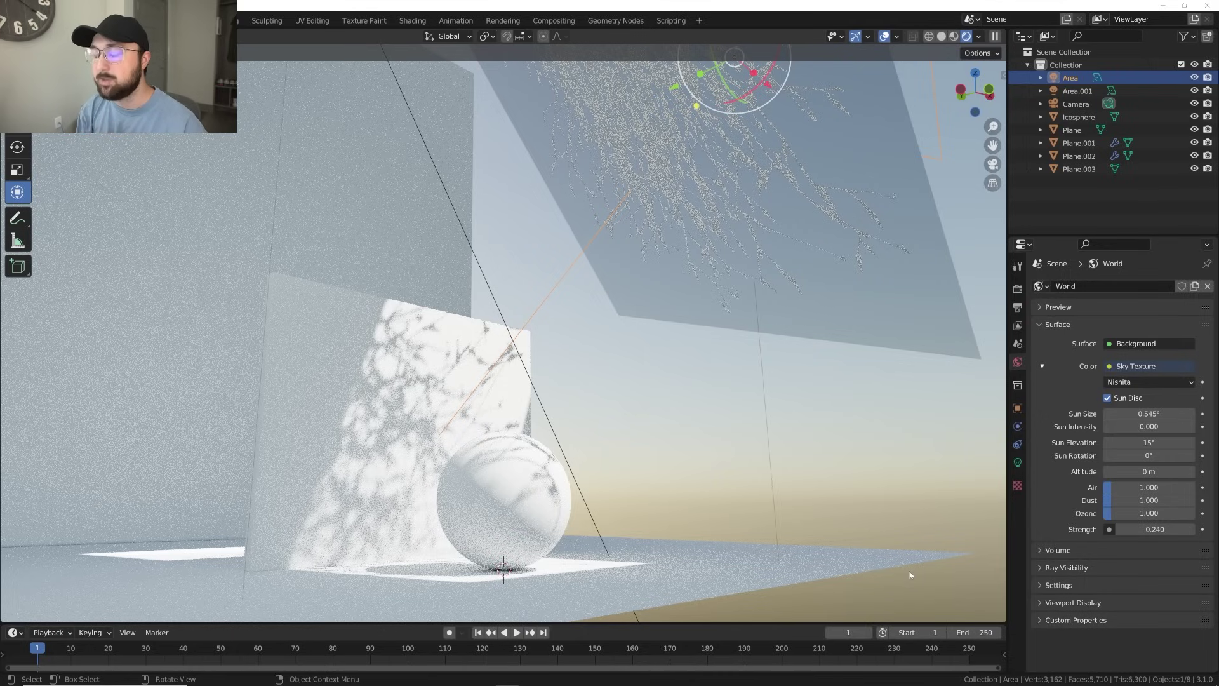
{"action": "left_click", "coordinate": [1165, 5]}
{"action": "left_click", "coordinate": [356, 675]}
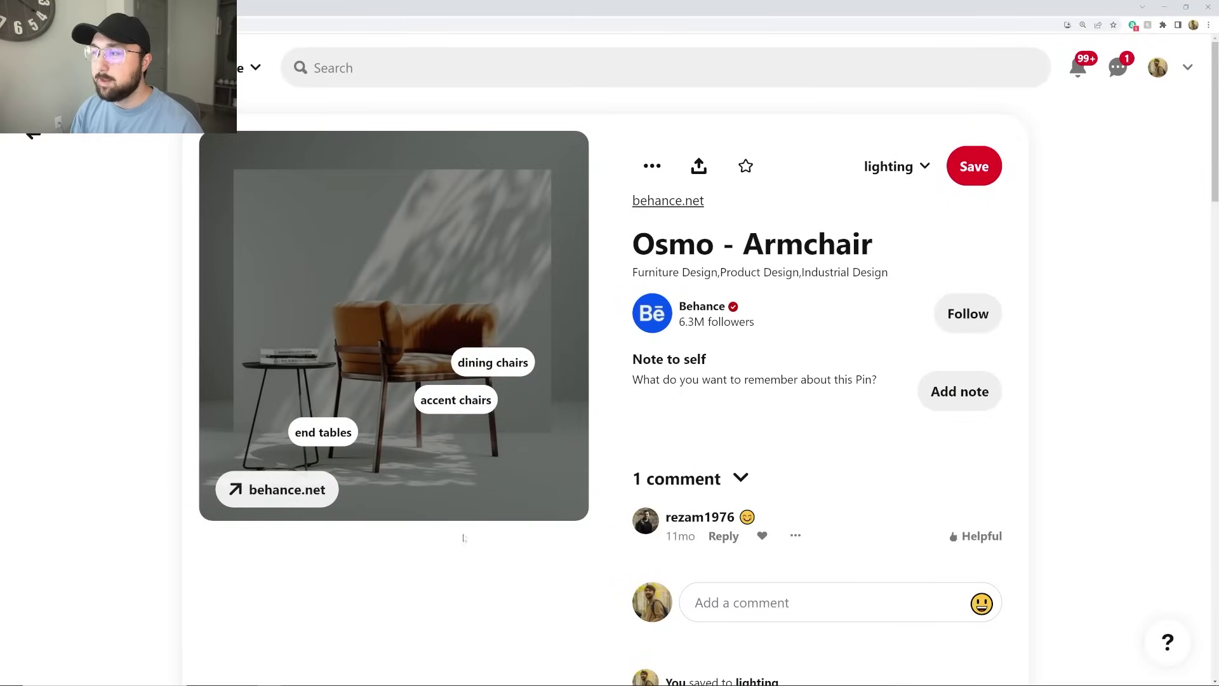
Step: Open the Autumn / Winter pin from the lighting board grid, then go back to Blender
{"action": "left_click", "coordinate": [30, 135]}
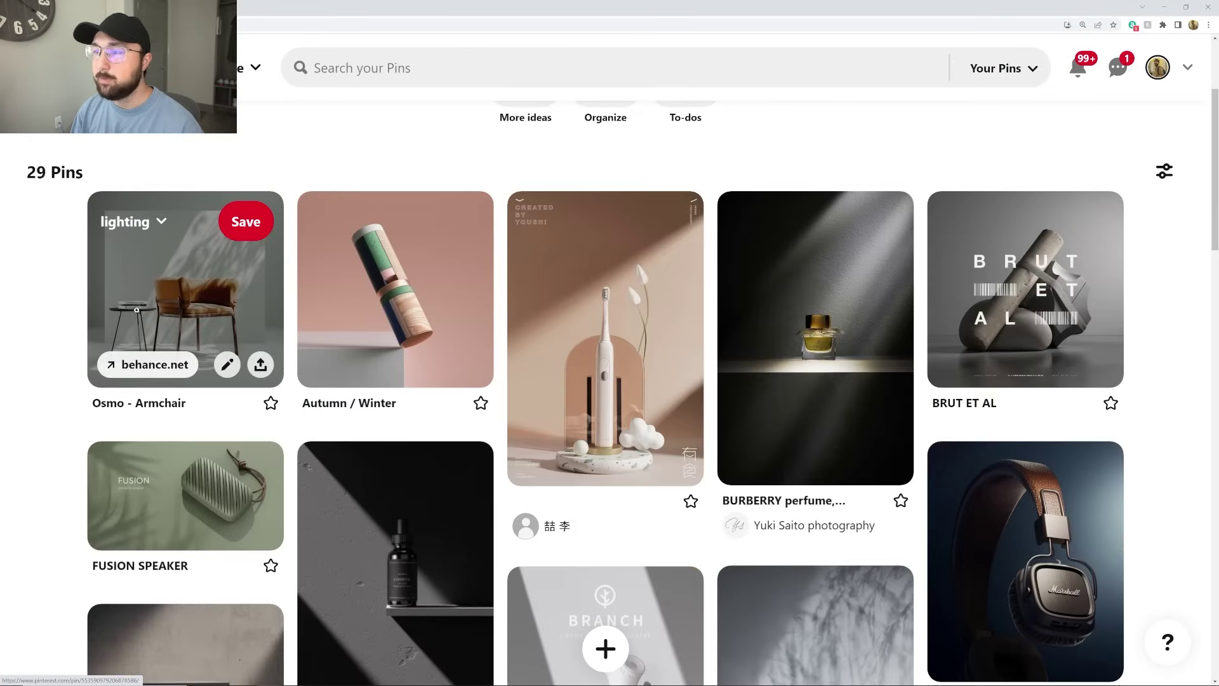
{"action": "mouse_move", "coordinate": [390, 311]}
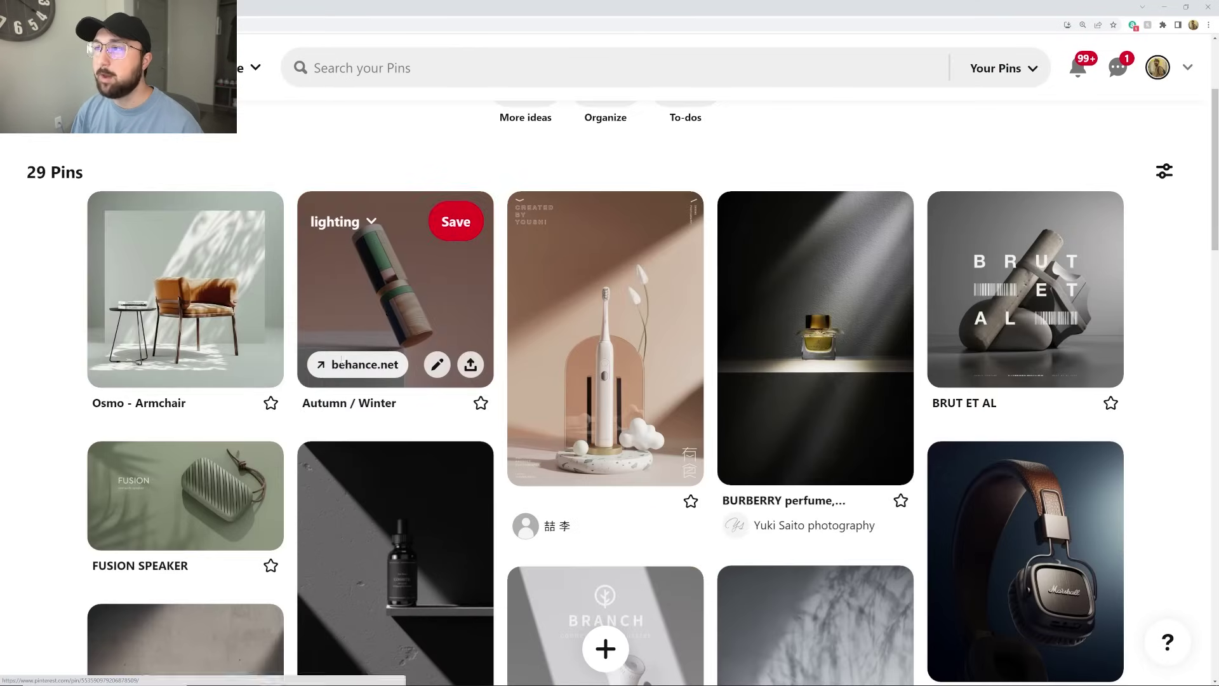
{"action": "left_click", "coordinate": [391, 311]}
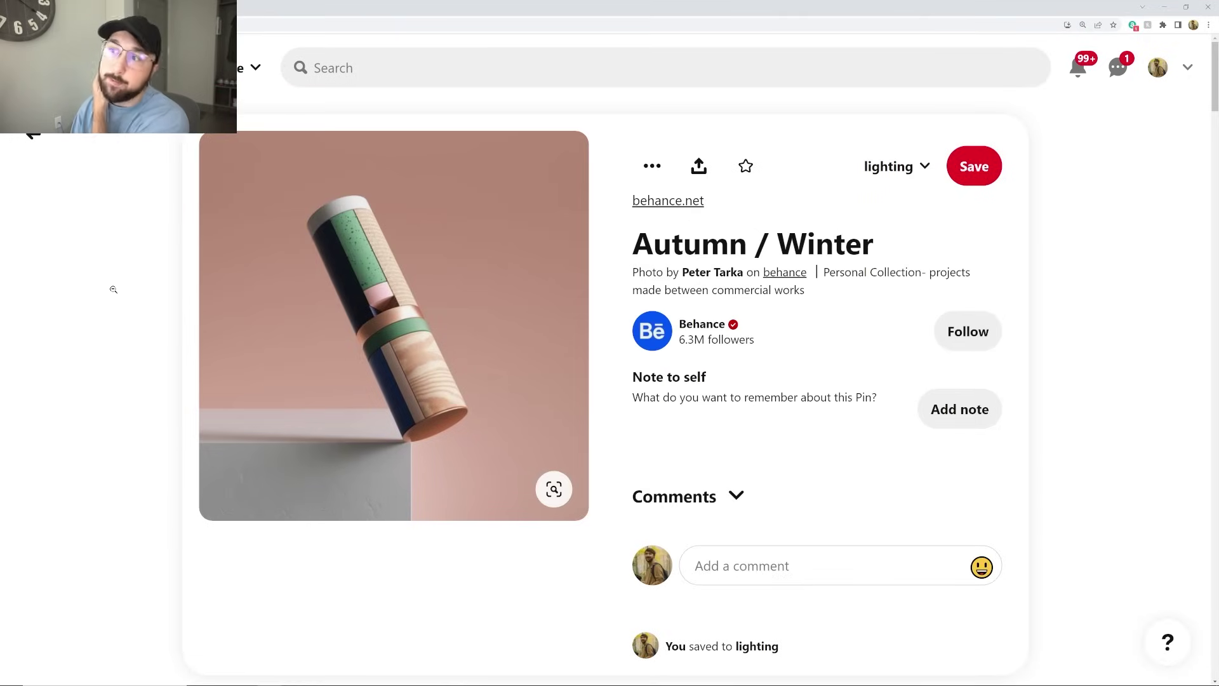
{"action": "mouse_move", "coordinate": [337, 137]}
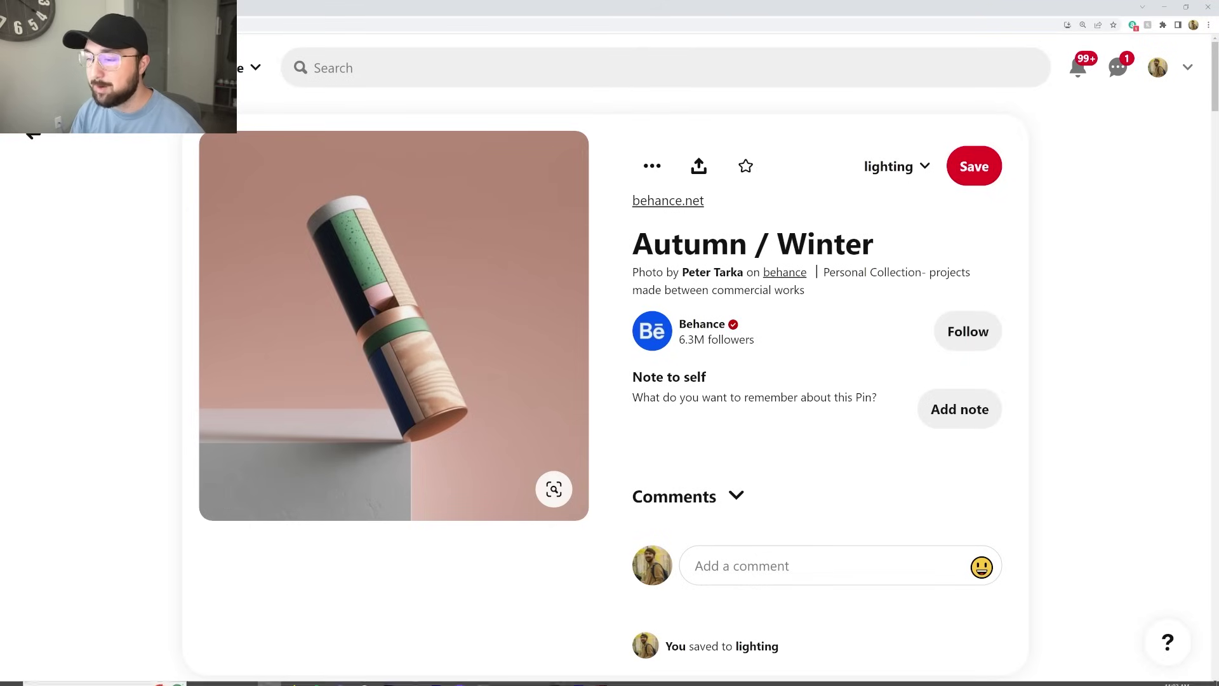
{"action": "left_click", "coordinate": [507, 676]}
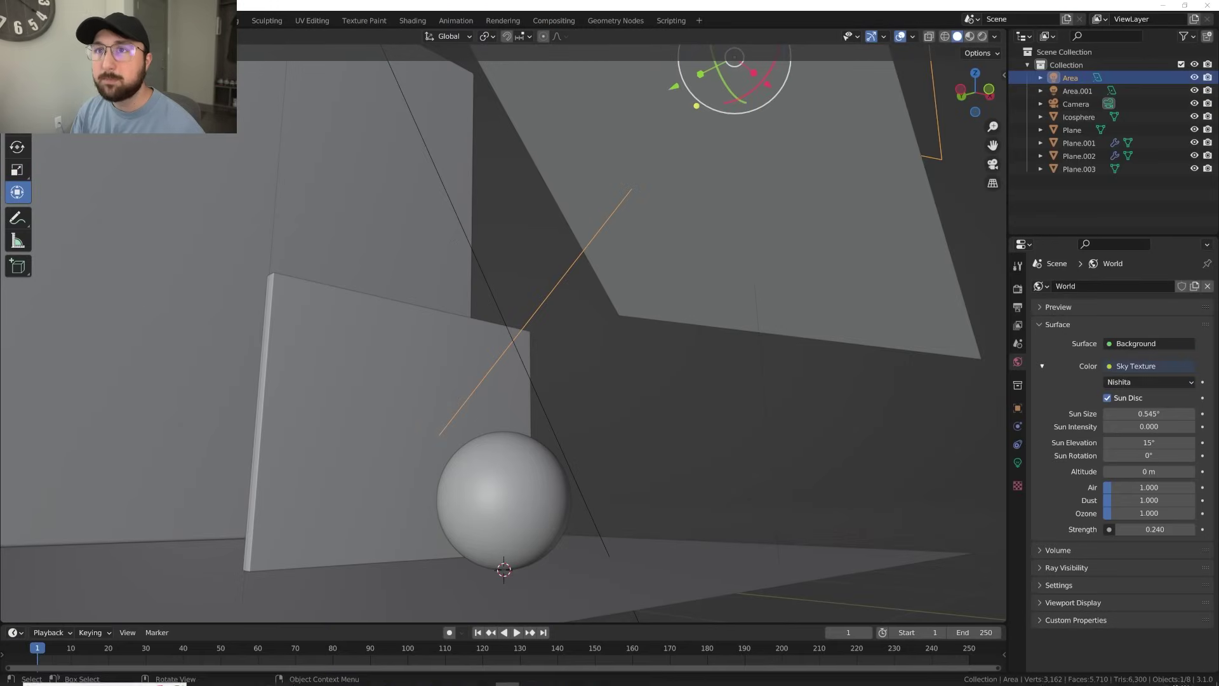
{"action": "left_click", "coordinate": [25, 20]}
{"action": "left_click", "coordinate": [40, 275]}
{"action": "left_click", "coordinate": [619, 371]}
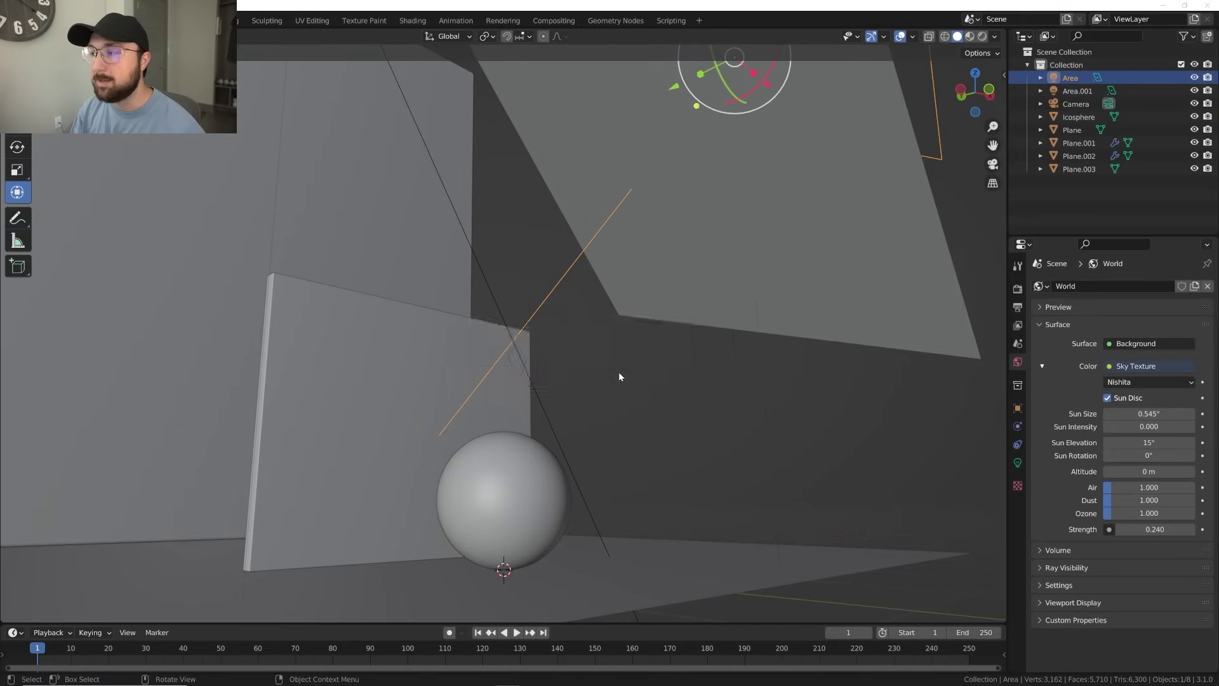
{"action": "left_click", "coordinate": [868, 253]}
{"action": "double_click", "coordinate": [867, 253]}
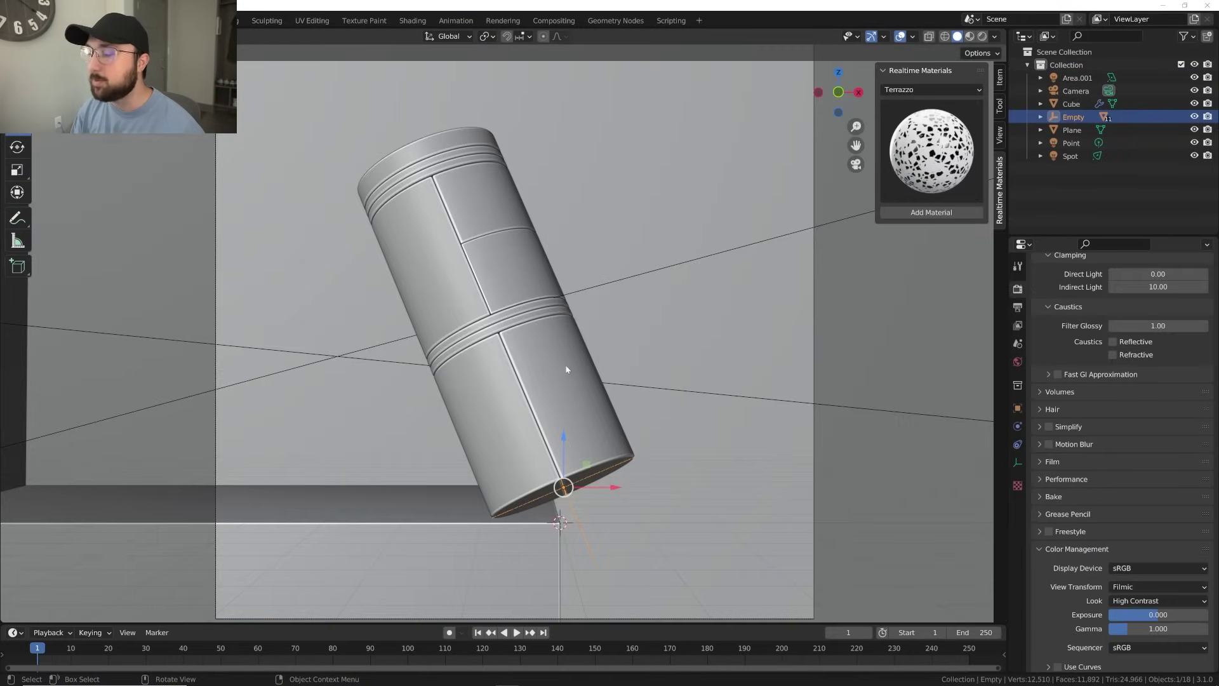
{"action": "left_click", "coordinate": [982, 37]}
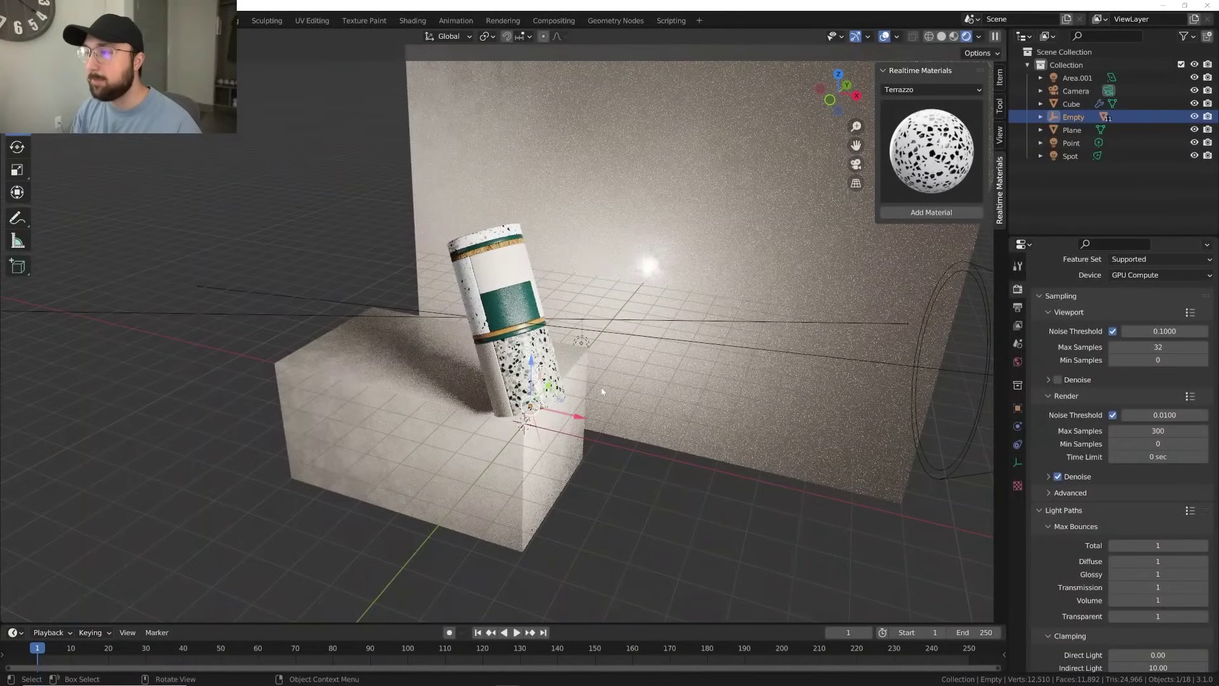
{"action": "scroll", "coordinate": [602, 391], "scroll_direction": "down", "scroll_amount": 5}
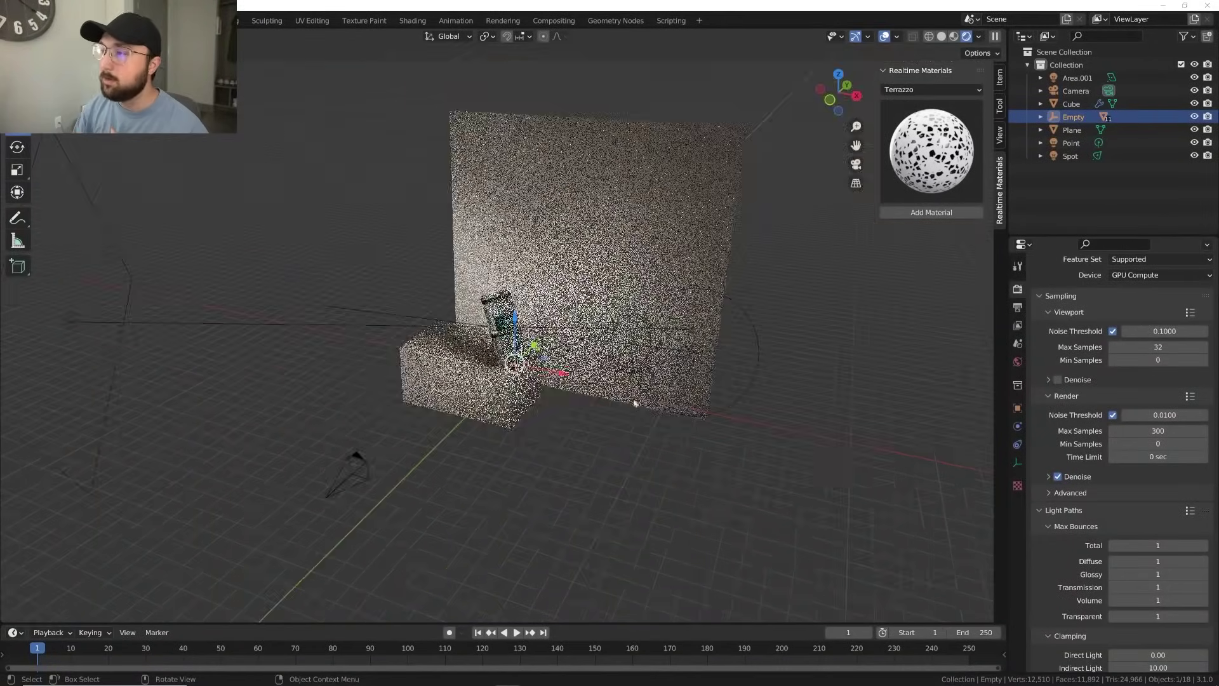
{"action": "middle_click_drag", "start_coordinate": [634, 403], "coordinate": [360, 410]}
{"action": "left_click", "coordinate": [360, 409]}
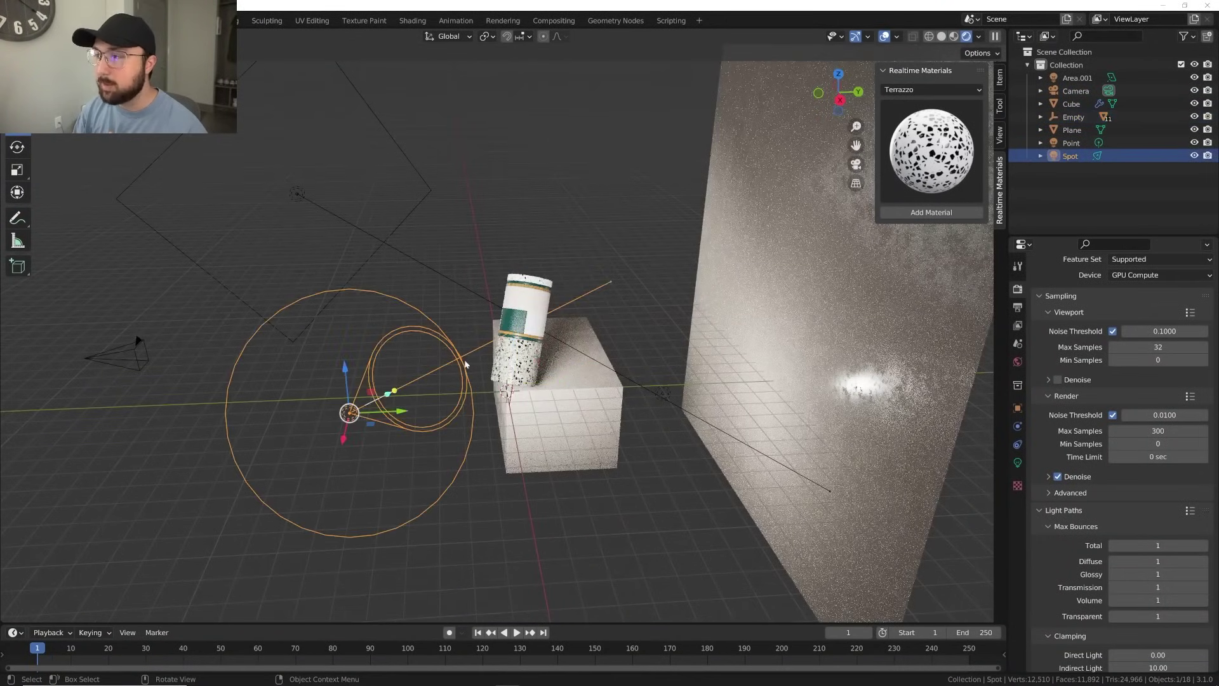
{"action": "left_click", "coordinate": [663, 393]}
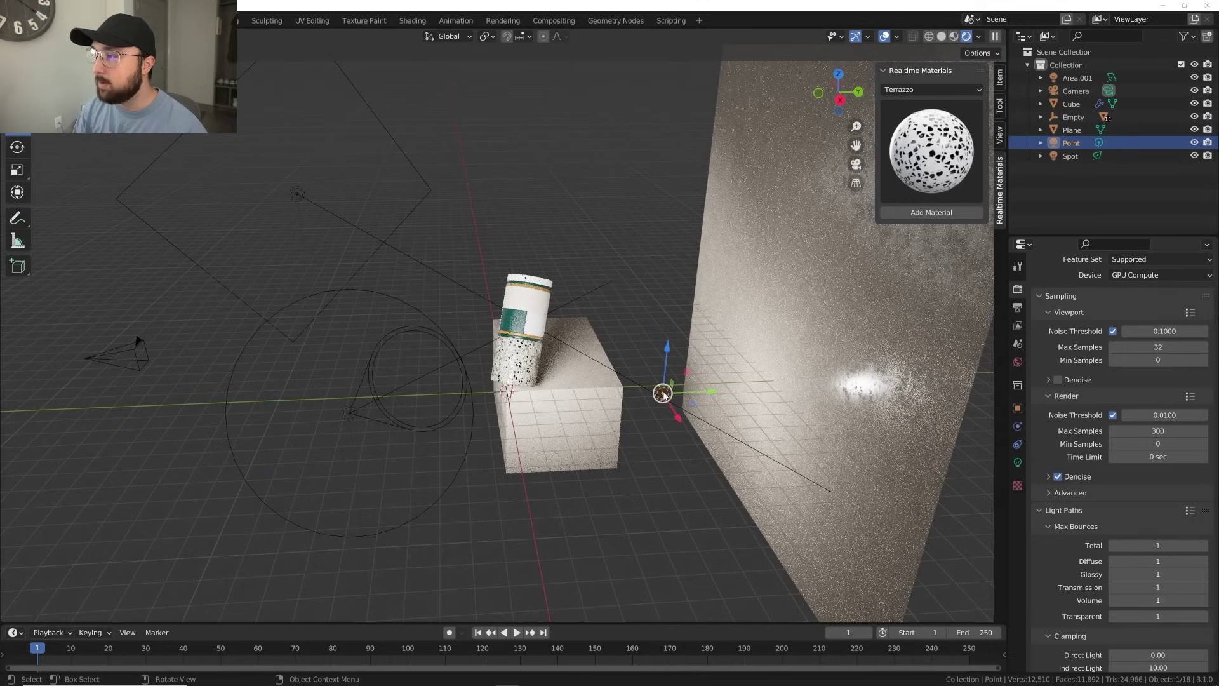
{"action": "key", "text": "h"}
{"action": "key", "text": "alt+h"}
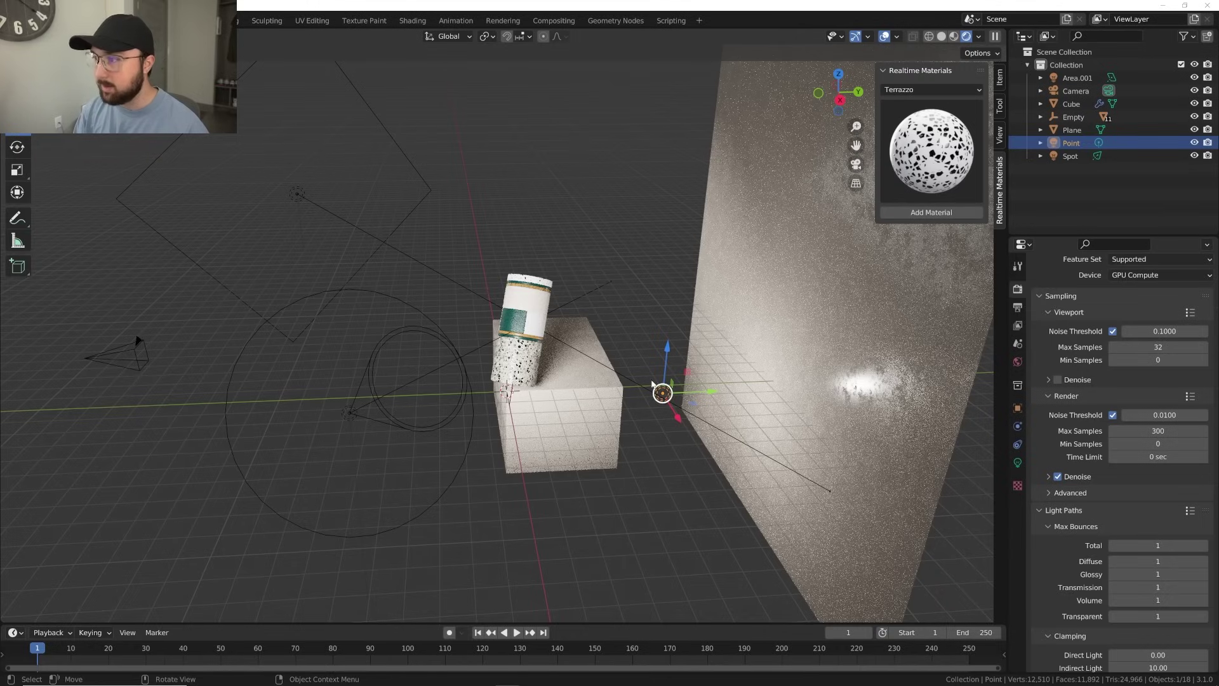
Step: Through the scene camera, test World Strength 0, then undo it back to 1.000
{"action": "left_click", "coordinate": [1017, 362]}
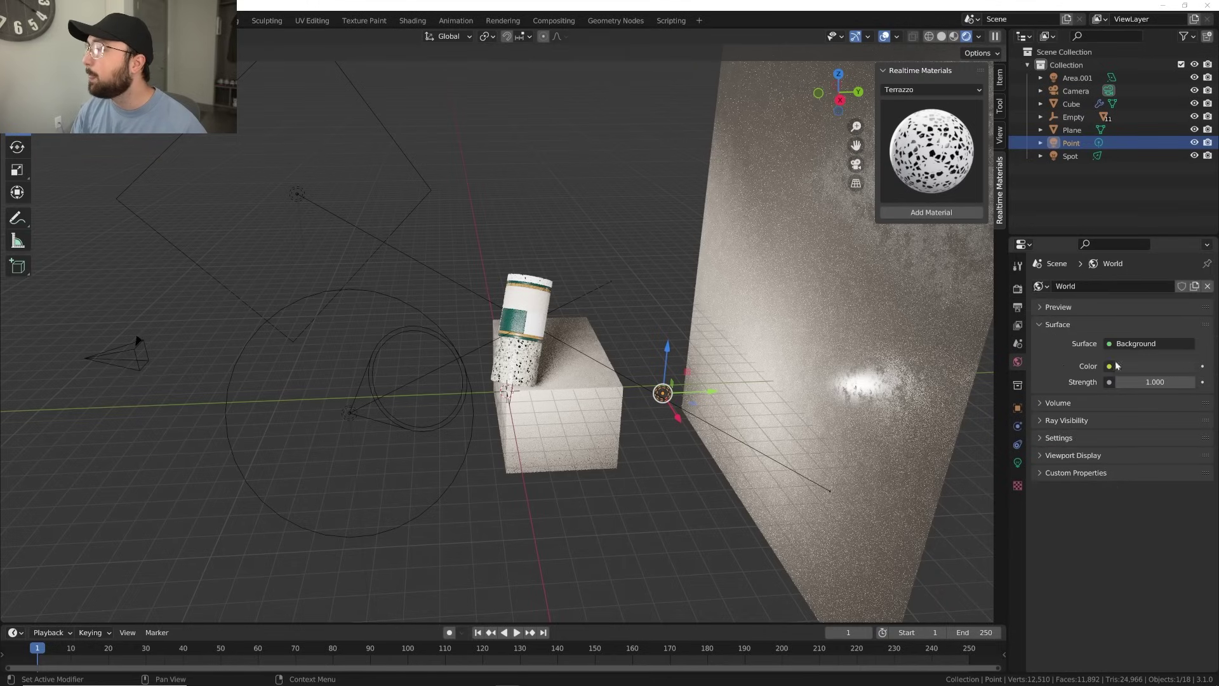
{"action": "mouse_move", "coordinate": [731, 318]}
{"action": "middle_mouse_down"}
{"action": "mouse_move", "coordinate": [762, 326]}
{"action": "mouse_move", "coordinate": [733, 309]}
{"action": "middle_mouse_up"}
{"action": "key", "text": "KP_0"}
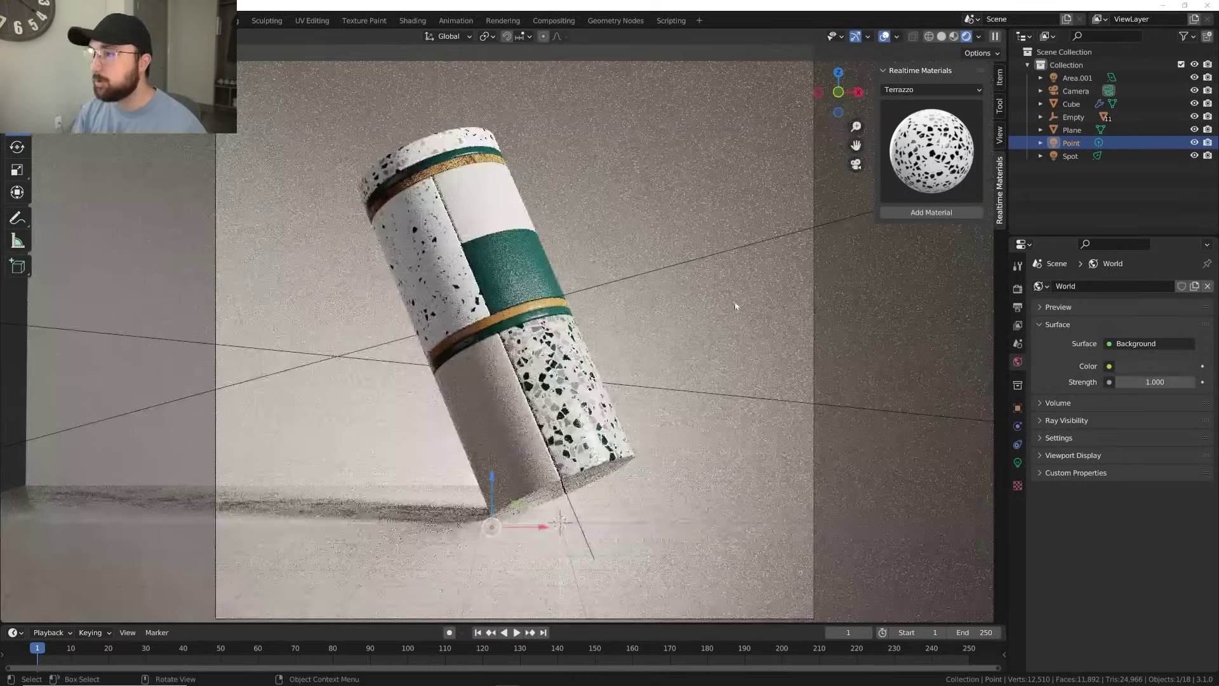
{"action": "left_click", "coordinate": [1155, 382]}
{"action": "type", "text": "0"}
{"action": "key", "text": "Return"}
{"action": "key", "text": "ctrl+z"}
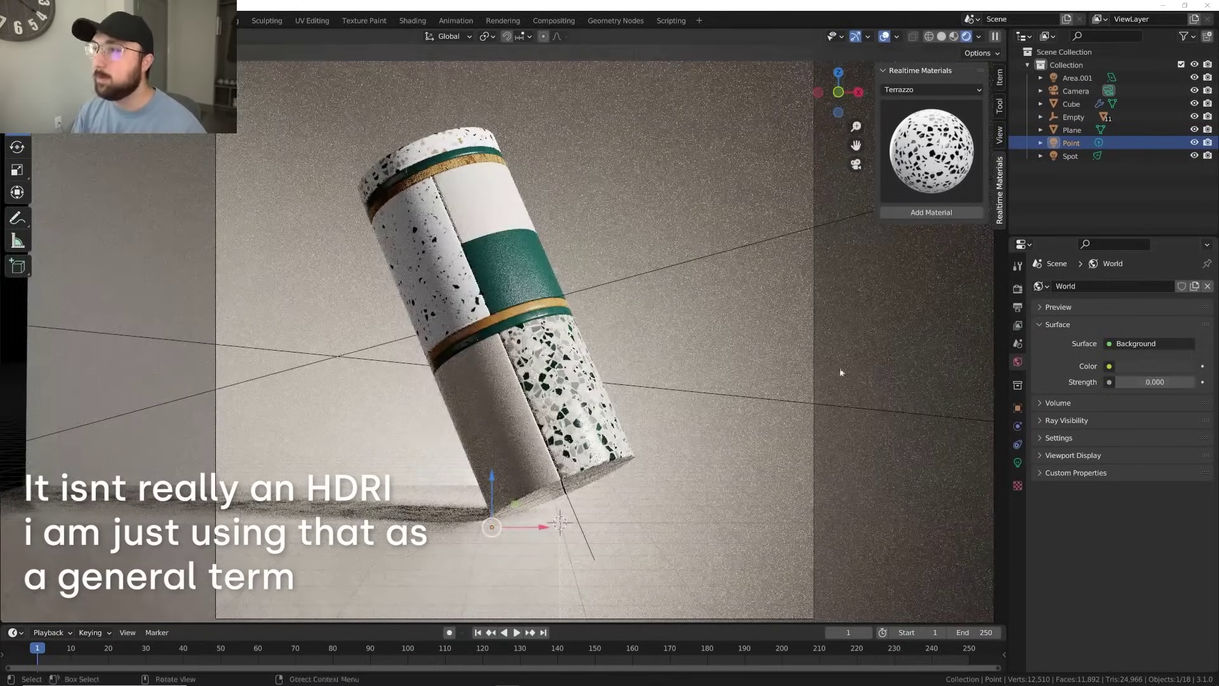
{"action": "key", "text": "ctrl+shift+z"}
{"action": "key", "text": "ctrl+z"}
Step: Check the world colour picker without changes, then return to the Autumn / Winter reference pin
{"action": "left_click", "coordinate": [1128, 367]}
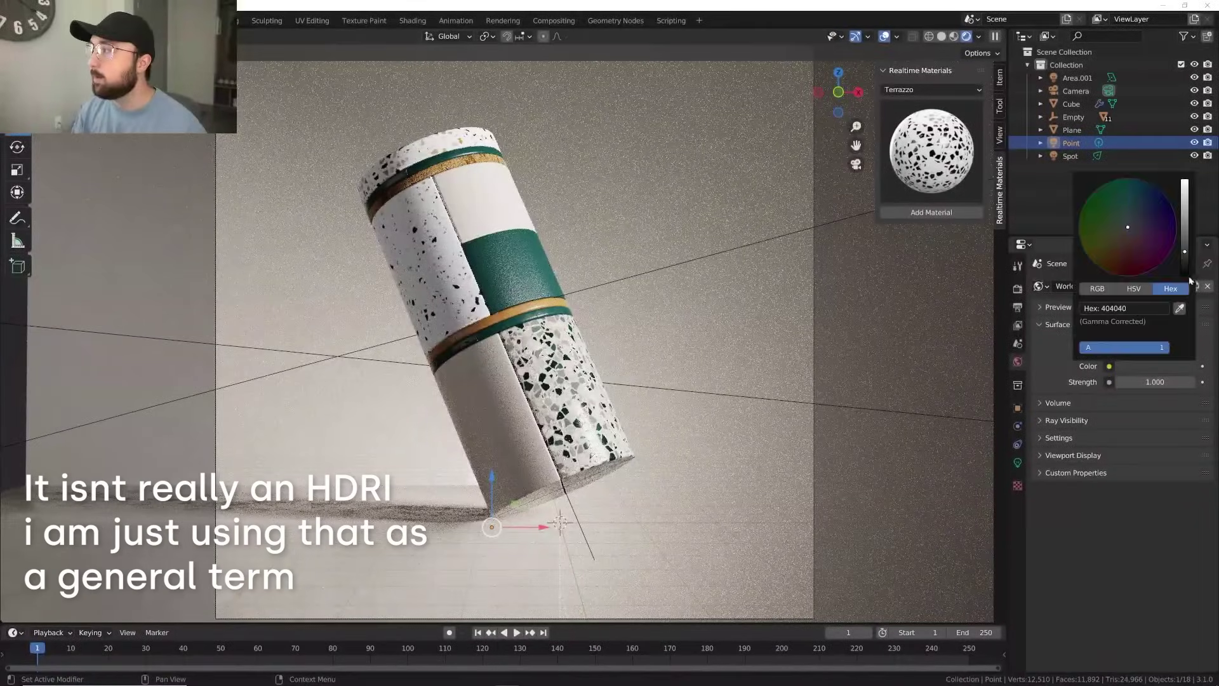
{"action": "left_click", "coordinate": [1185, 254]}
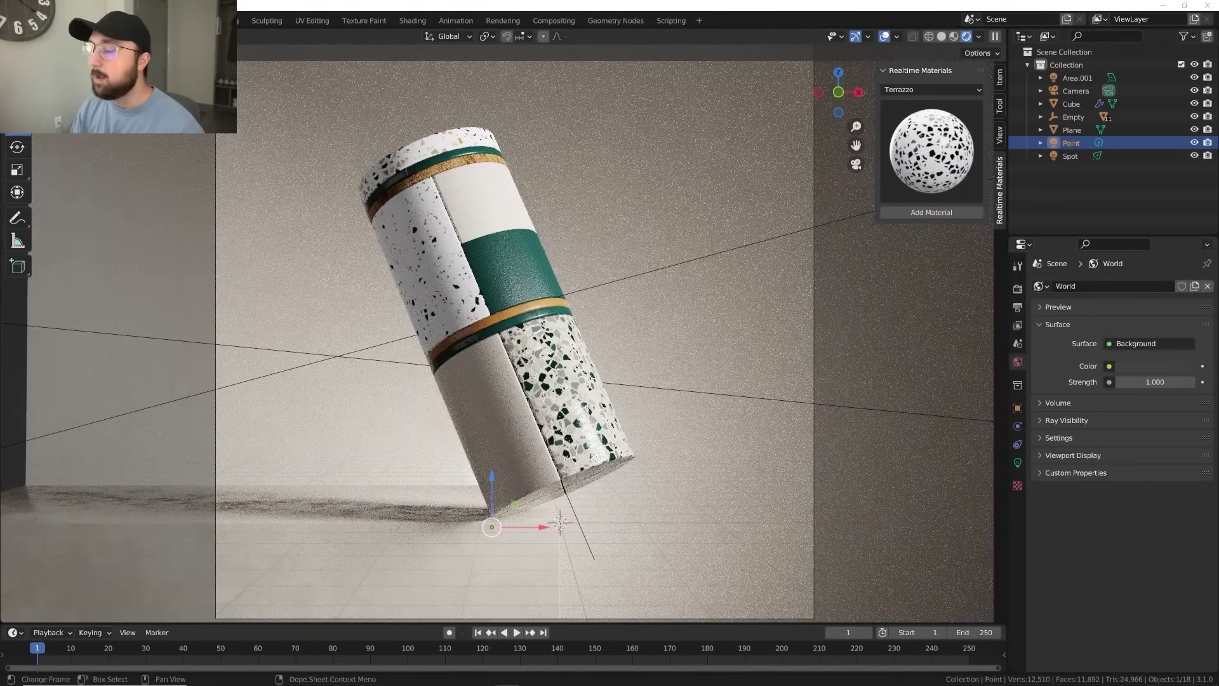
{"action": "mouse_move", "coordinate": [228, 680]}
{"action": "left_click", "coordinate": [269, 676]}
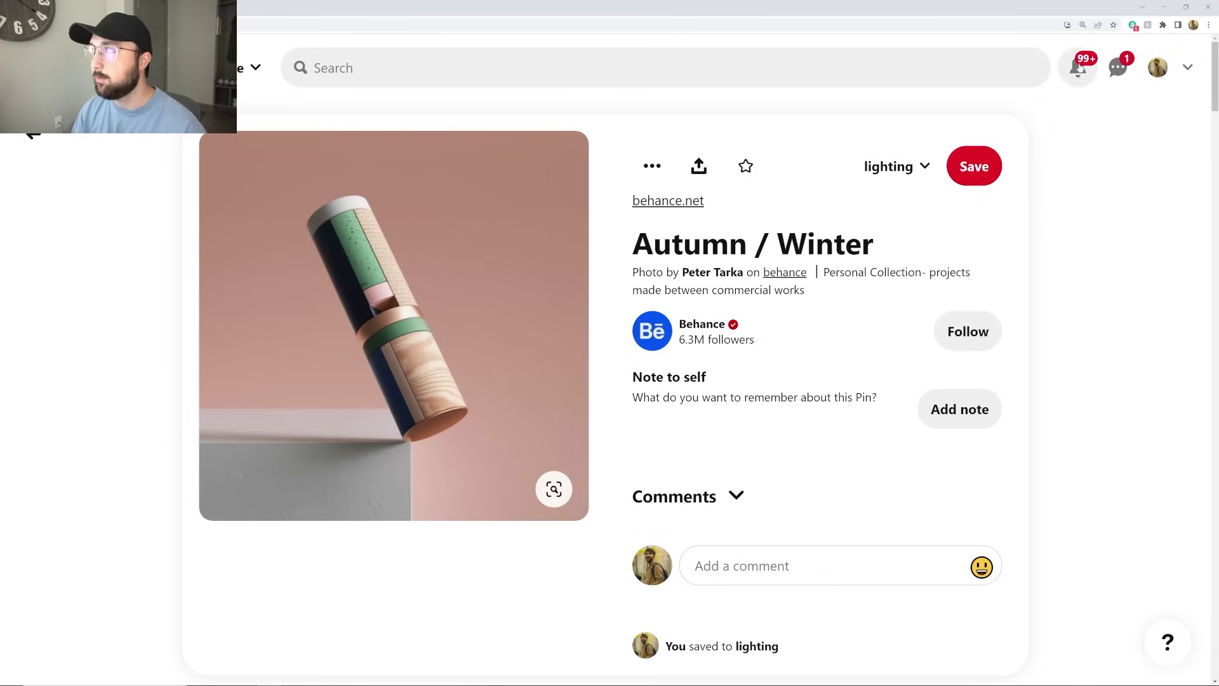
{"action": "left_click", "coordinate": [1164, 7]}
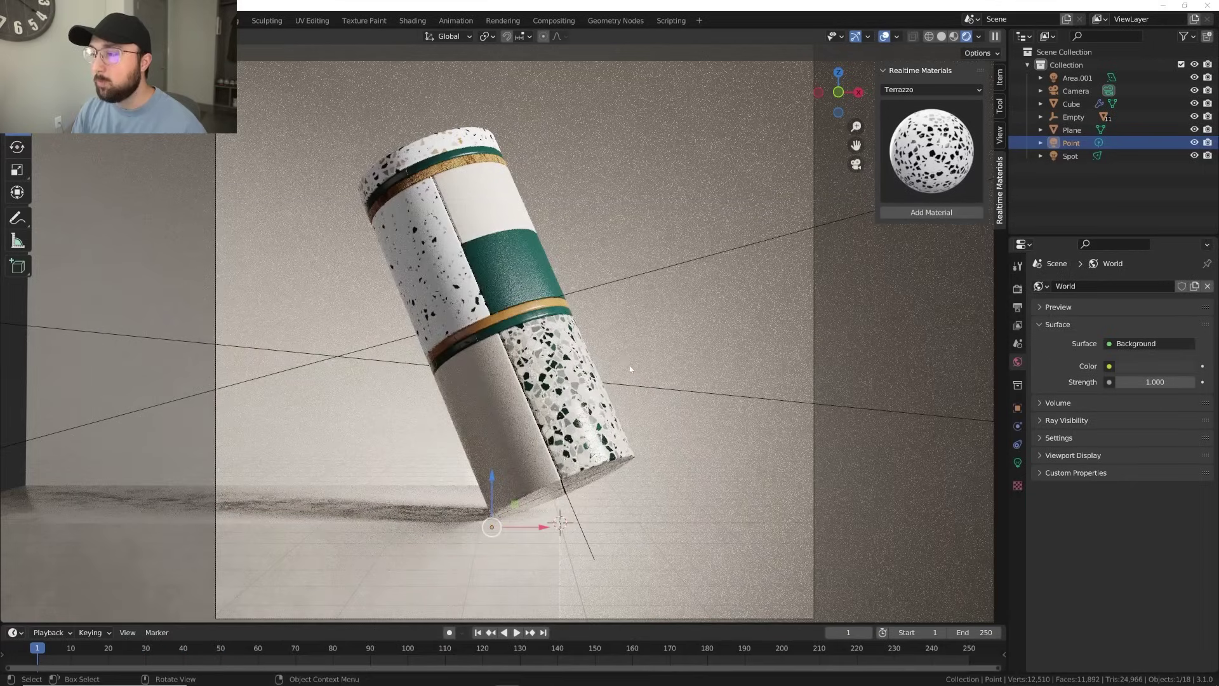
{"action": "middle_click_drag", "start_coordinate": [629, 364], "coordinate": [608, 386]}
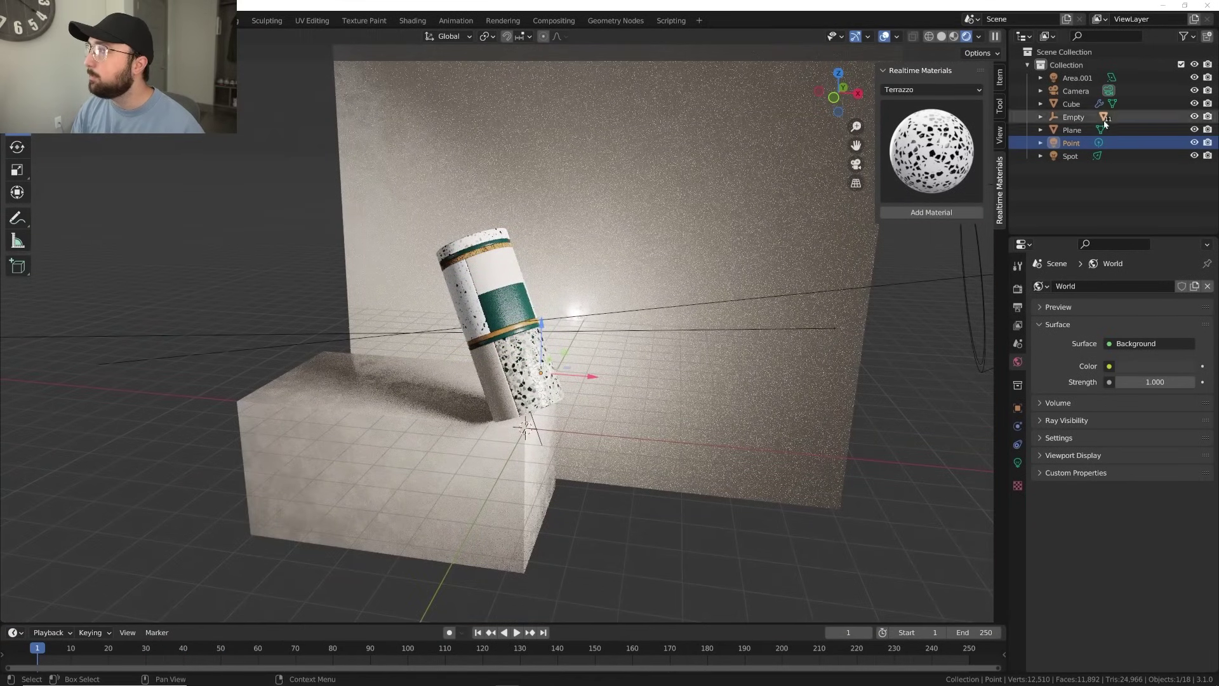
{"action": "scroll", "coordinate": [719, 310], "scroll_direction": "down", "scroll_amount": 4}
{"action": "middle_click_drag", "start_coordinate": [719, 310], "coordinate": [508, 387]}
{"action": "left_click", "coordinate": [479, 405]}
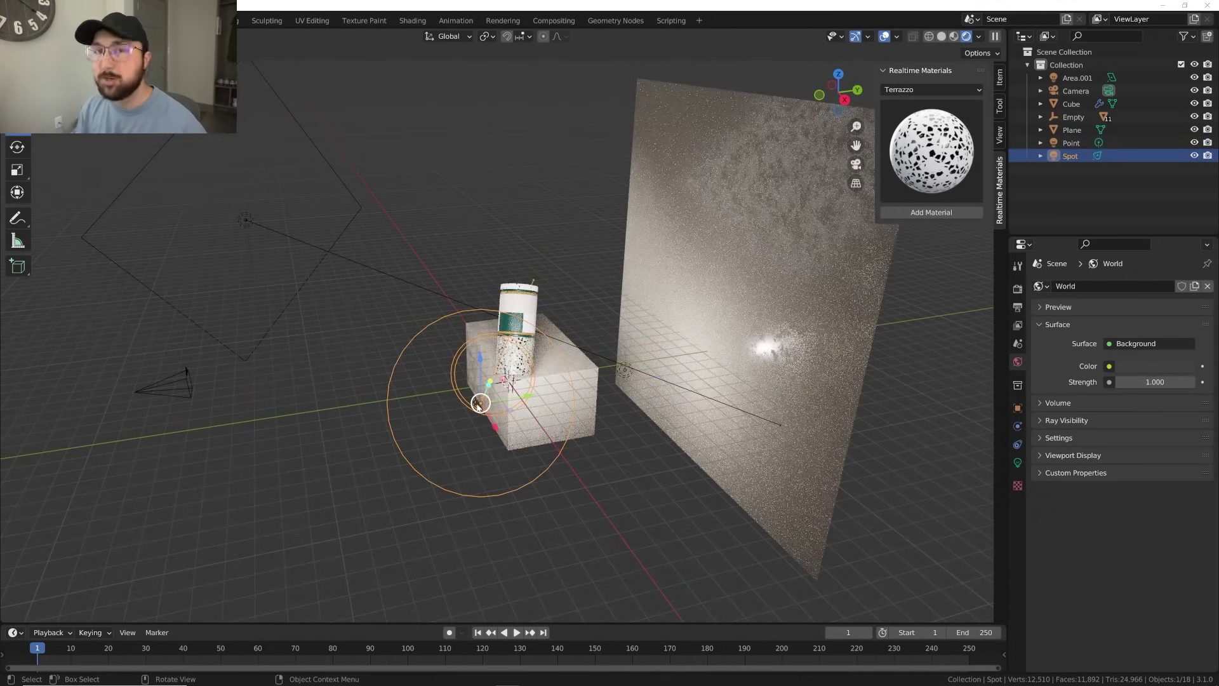
{"action": "middle_click_drag", "start_coordinate": [479, 406], "coordinate": [489, 409]}
{"action": "scroll", "coordinate": [500, 414], "scroll_direction": "up", "scroll_amount": 5}
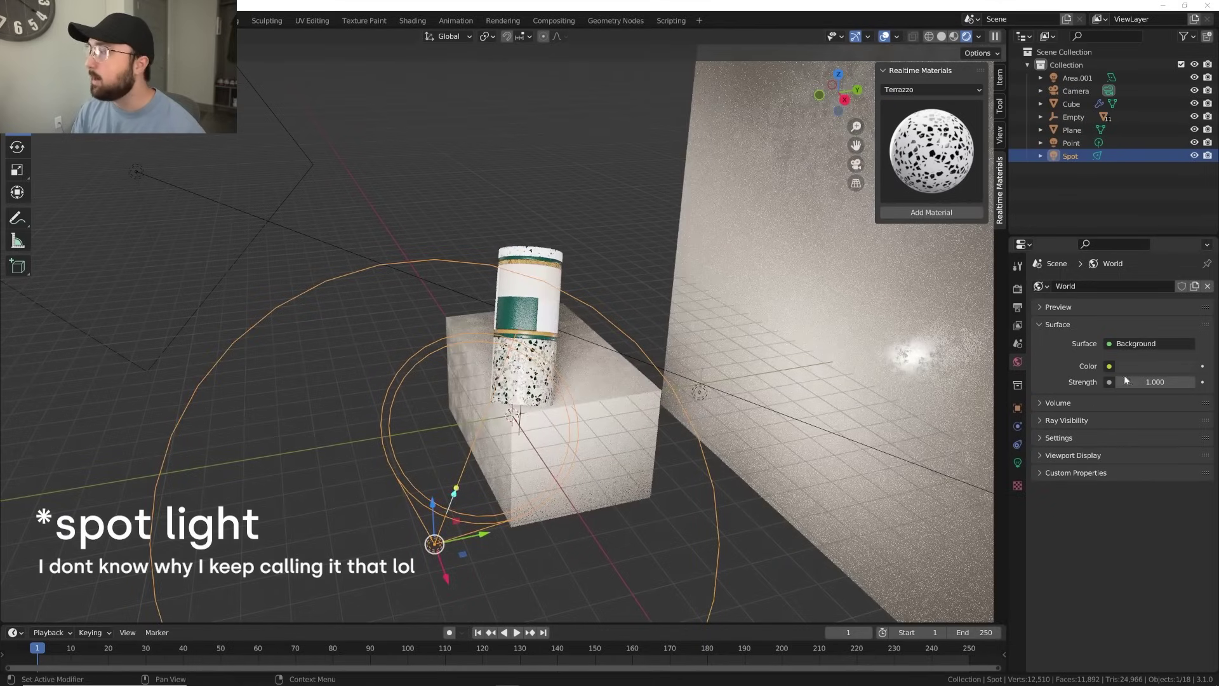
{"action": "key", "text": "Delete"}
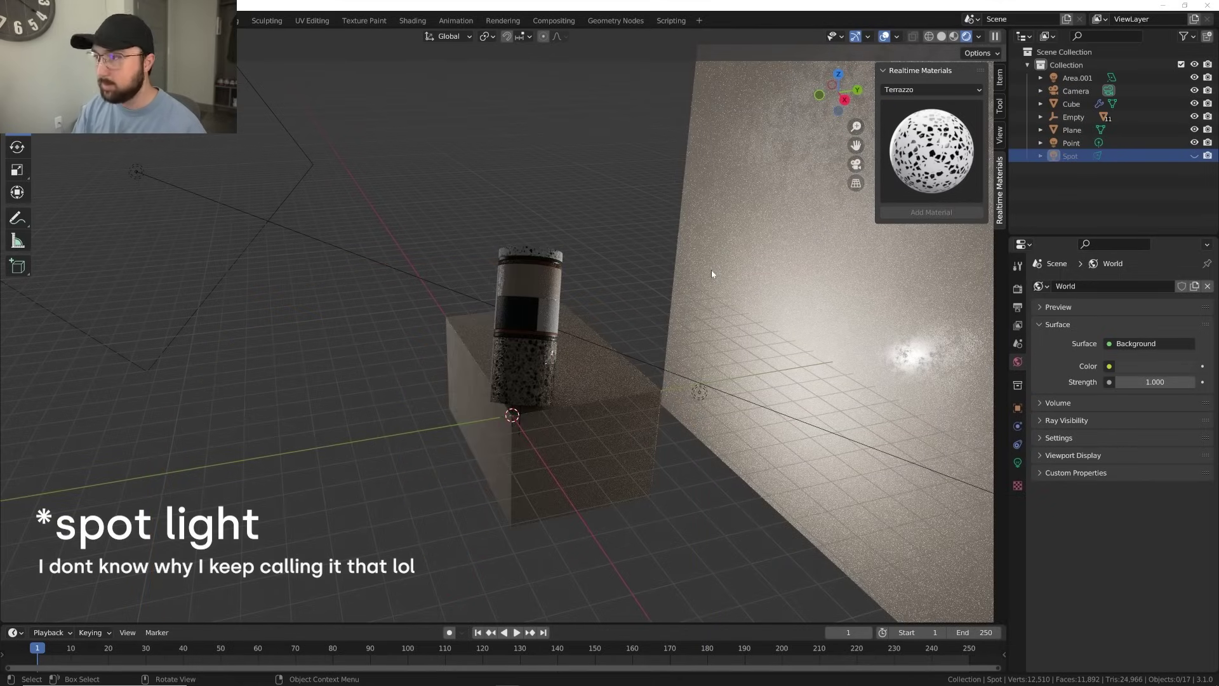
{"action": "key", "text": "KP_0"}
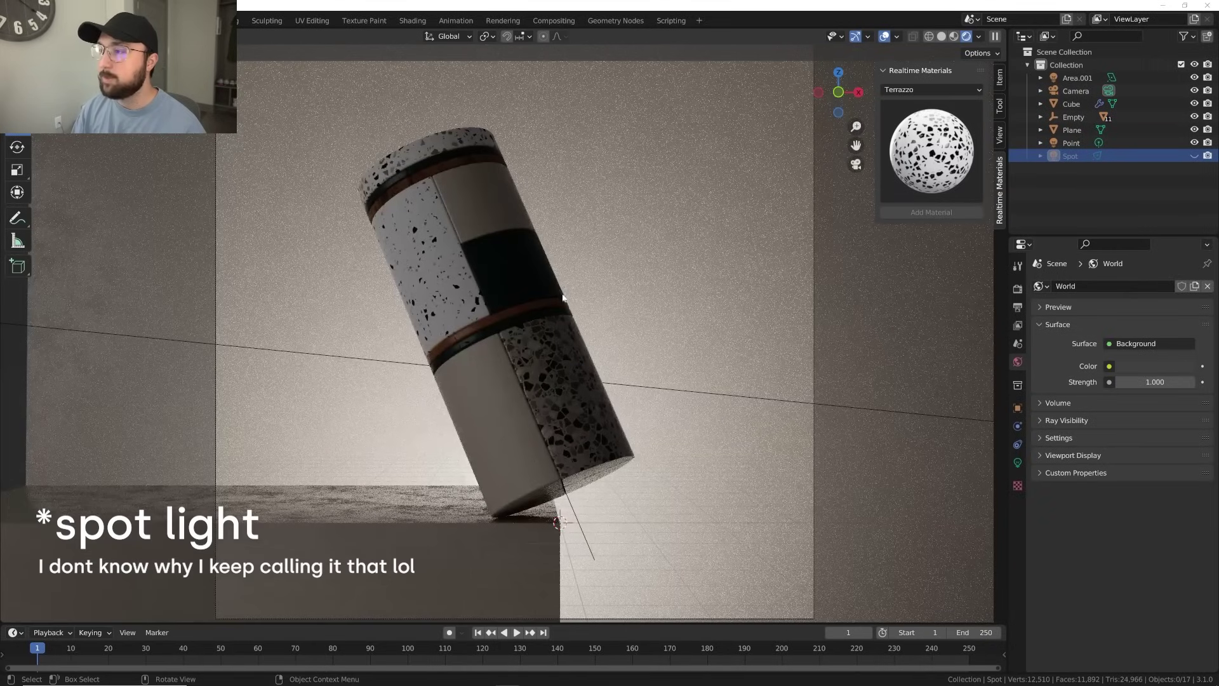
{"action": "left_click", "coordinate": [1194, 156]}
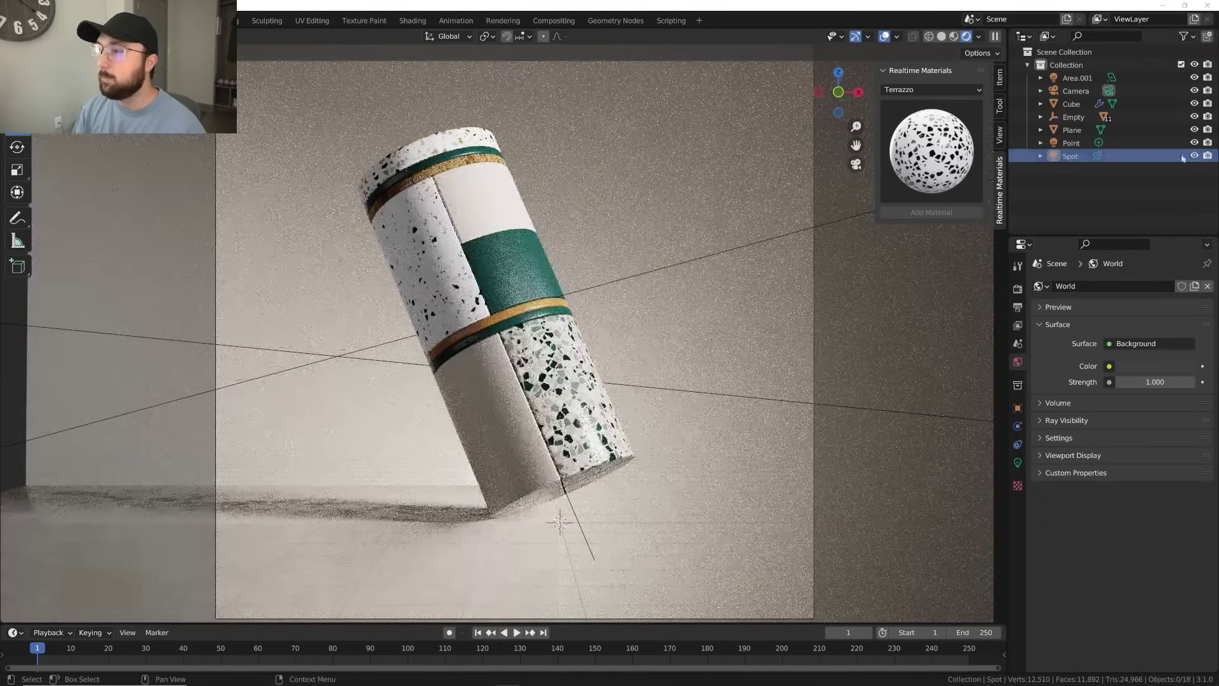
{"action": "left_click", "coordinate": [1070, 144]}
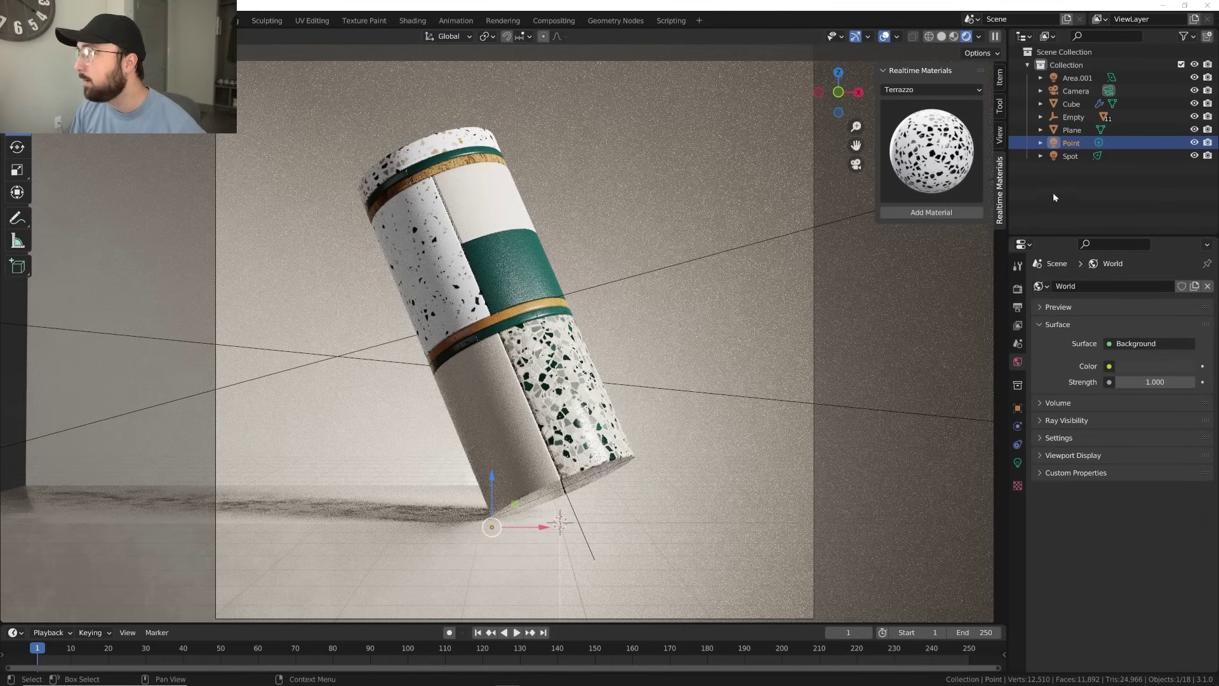
{"action": "middle_click_drag", "start_coordinate": [979, 337], "coordinate": [591, 503]}
{"action": "scroll", "coordinate": [802, 494], "scroll_direction": "up", "scroll_amount": 5}
{"action": "scroll", "coordinate": [592, 503], "scroll_direction": "up", "scroll_amount": 3}
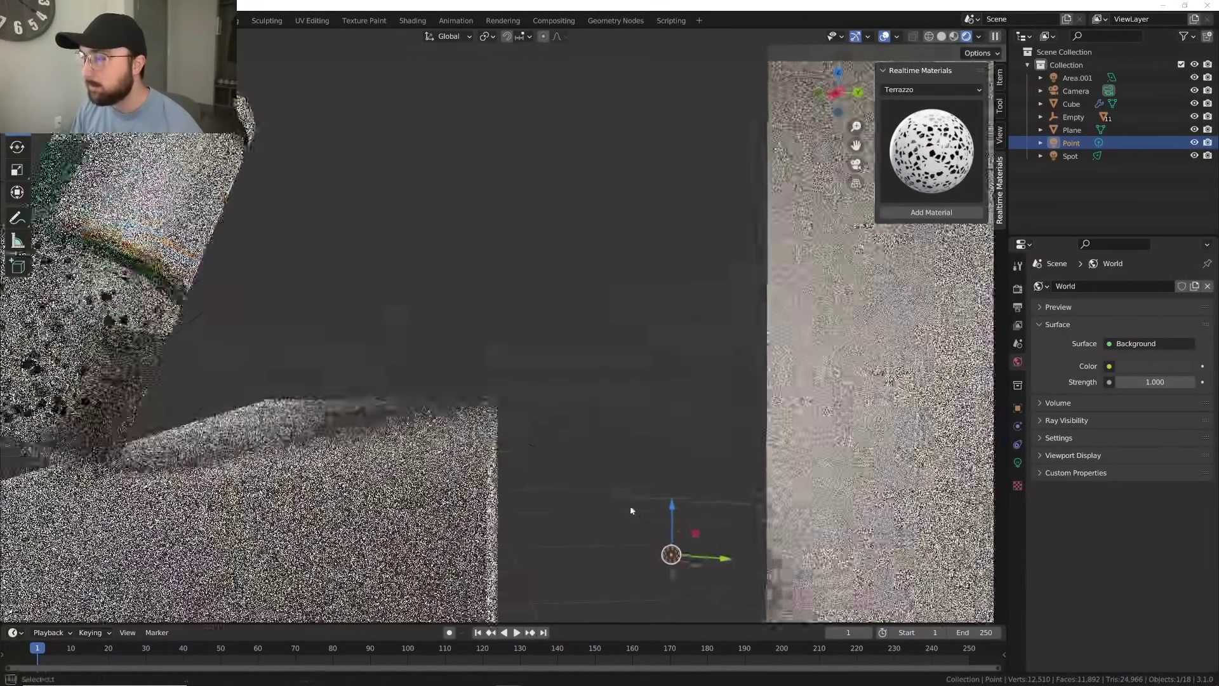
{"action": "scroll", "coordinate": [631, 506], "scroll_direction": "down", "scroll_amount": 3}
{"action": "scroll", "coordinate": [855, 529], "scroll_direction": "up", "scroll_amount": 2}
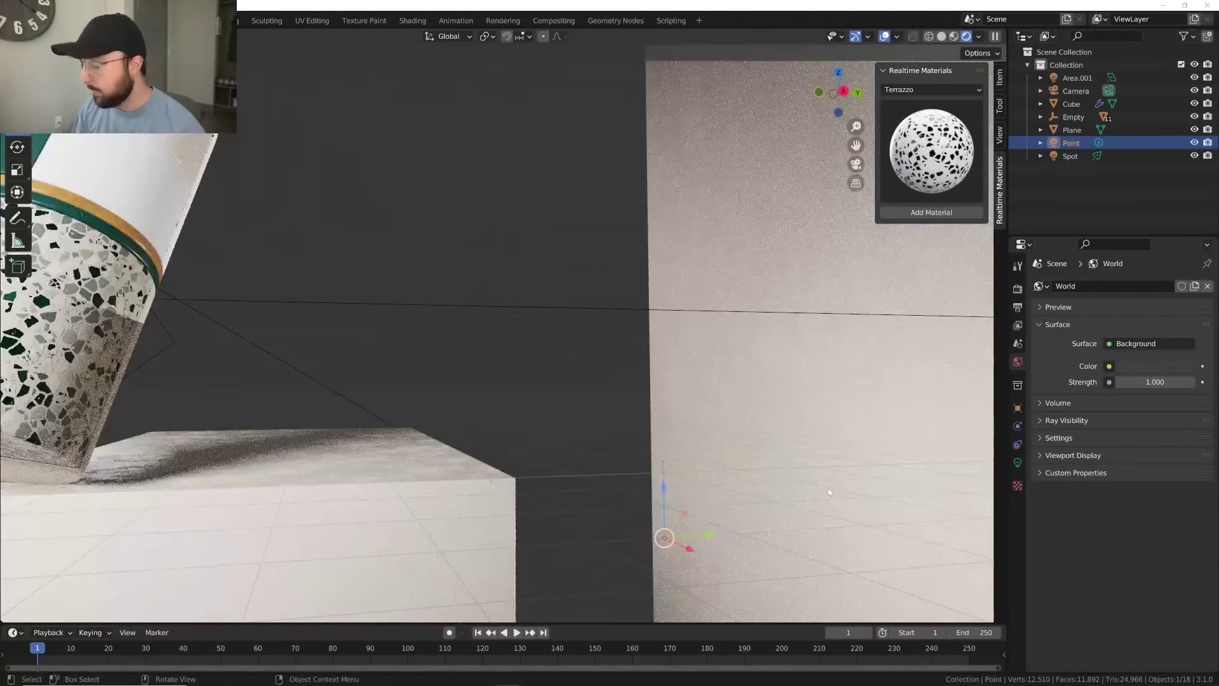
{"action": "key", "text": "KP_0"}
{"action": "left_click", "coordinate": [1195, 143]}
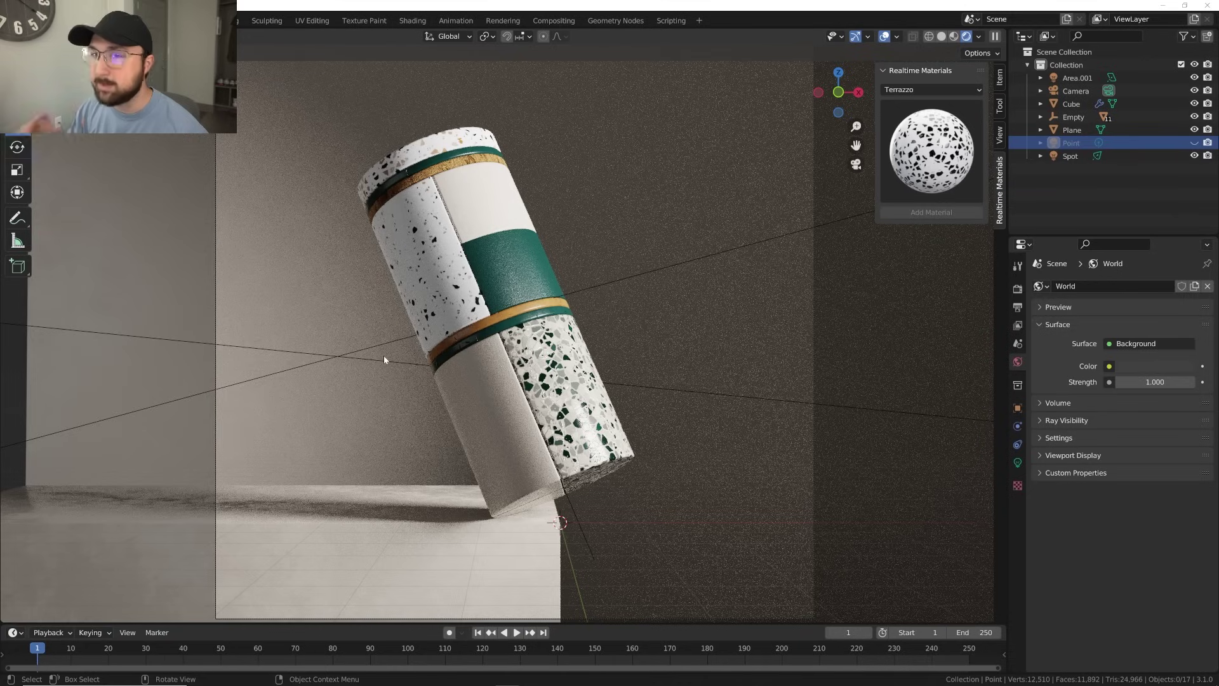
{"action": "left_click", "coordinate": [1195, 143]}
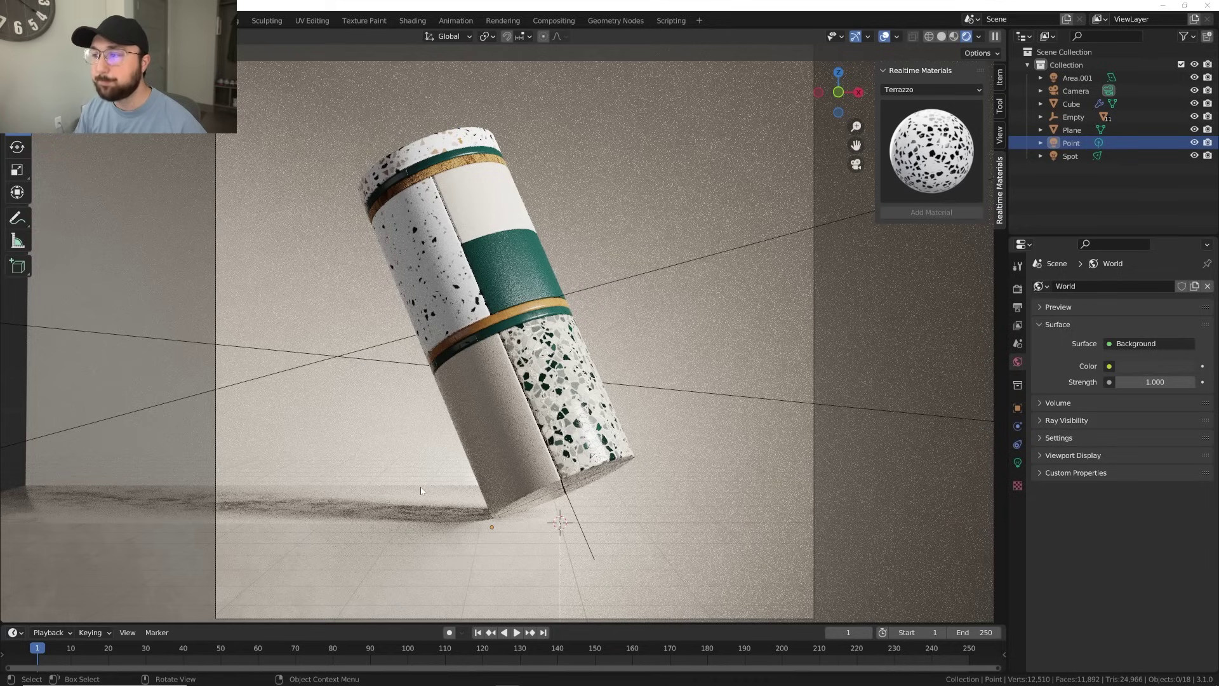
Step: Try a pure white World colour, undo it, and show the cylinder in Solid shading
{"action": "left_click", "coordinate": [1156, 367]}
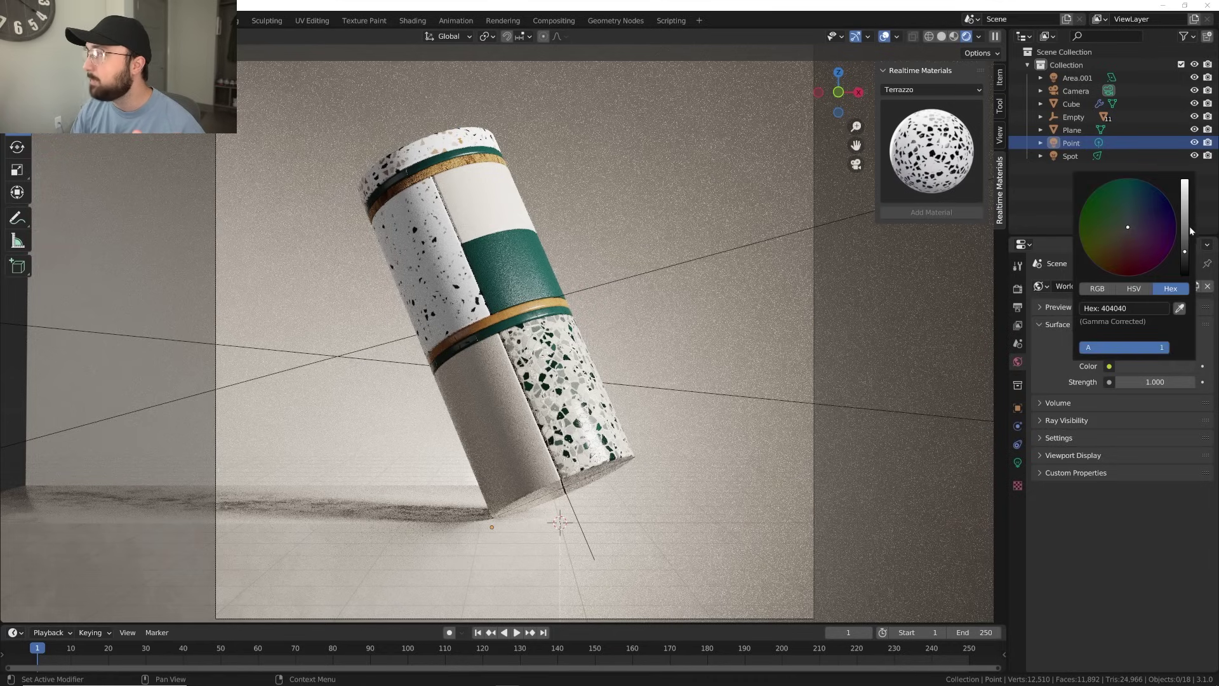
{"action": "left_click_drag", "start_coordinate": [1185, 230], "coordinate": [1185, 181]}
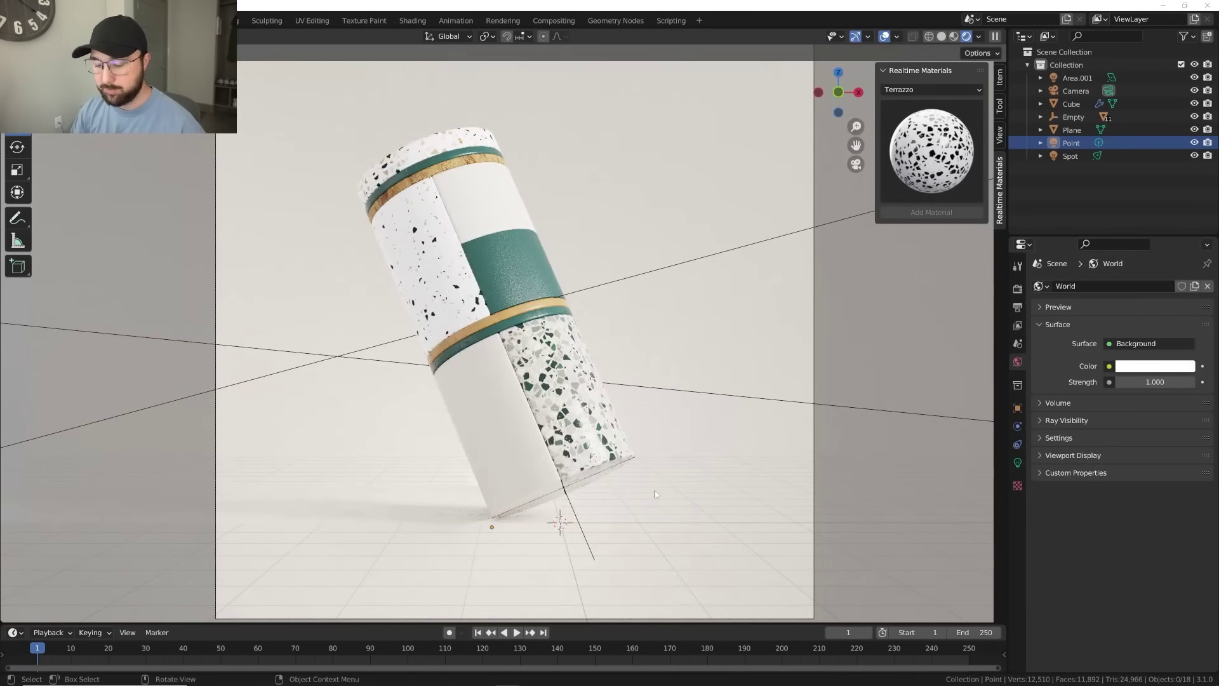
{"action": "key", "text": "ctrl+z"}
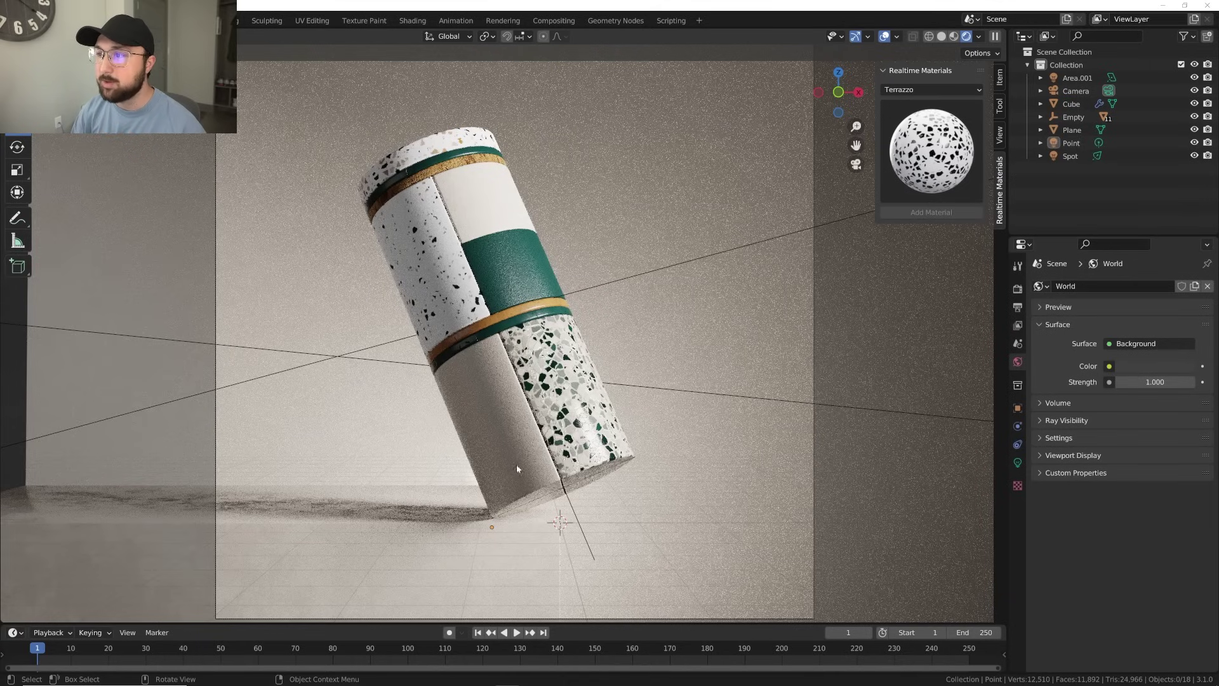
{"action": "left_click", "coordinate": [941, 36]}
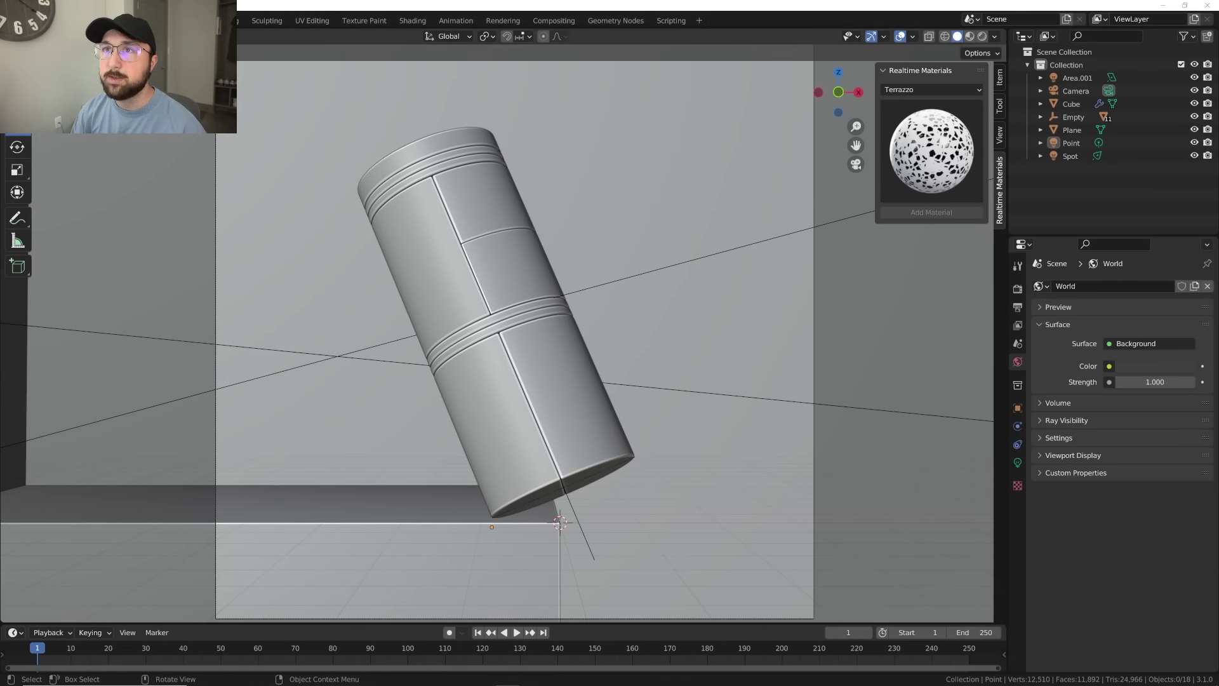
Step: Render the tilted terrazzo cylinder, inspect and close the render, then bring up the Pinterest lighting board
{"action": "key", "text": "F12"}
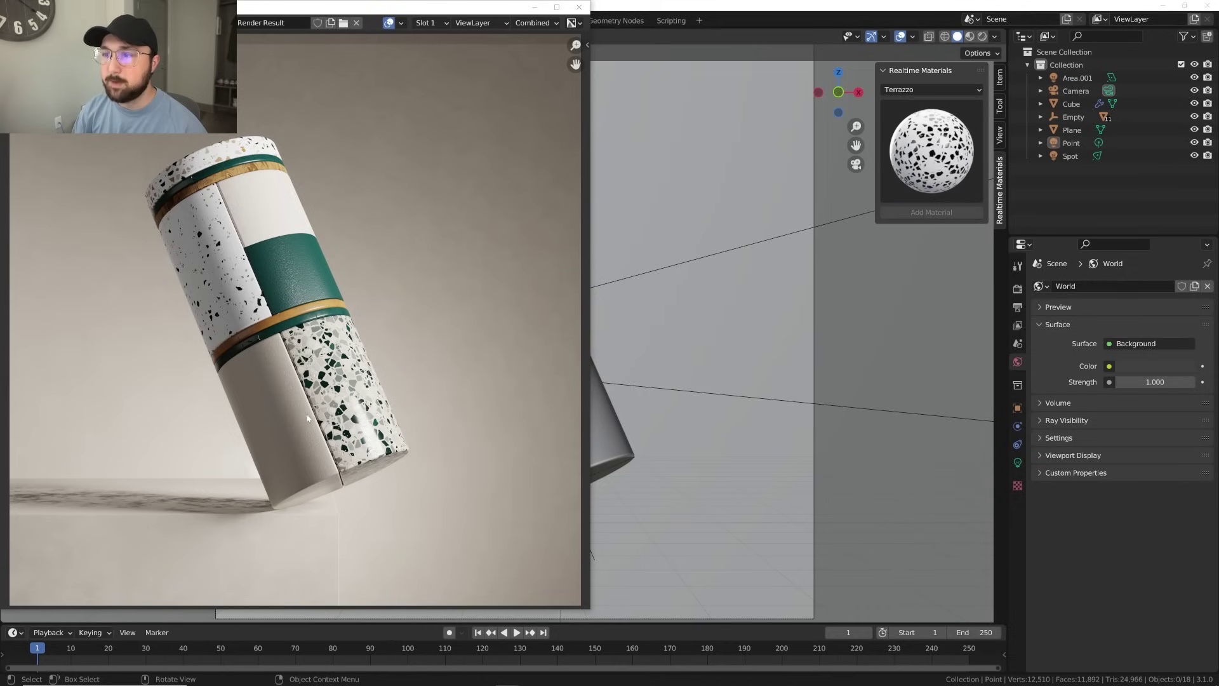
{"action": "scroll", "coordinate": [316, 408], "scroll_direction": "up", "scroll_amount": 3}
{"action": "scroll", "coordinate": [291, 387], "scroll_direction": "down", "scroll_amount": 3}
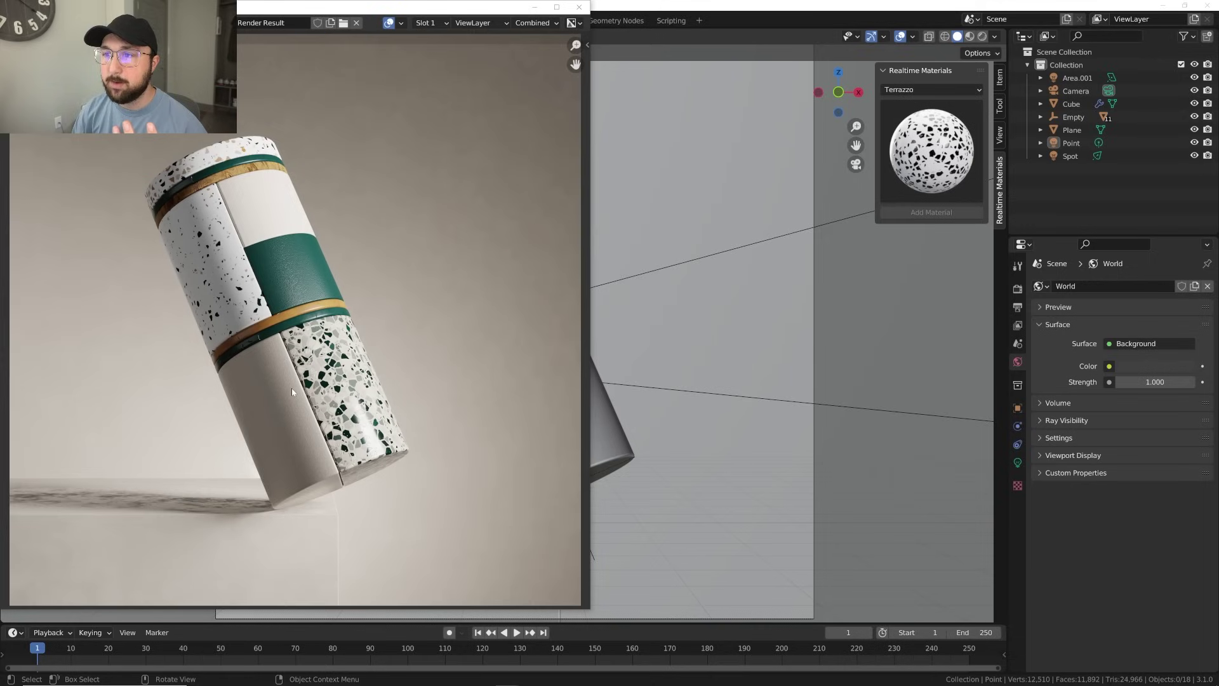
{"action": "scroll", "coordinate": [292, 387], "scroll_direction": "up", "scroll_amount": 3}
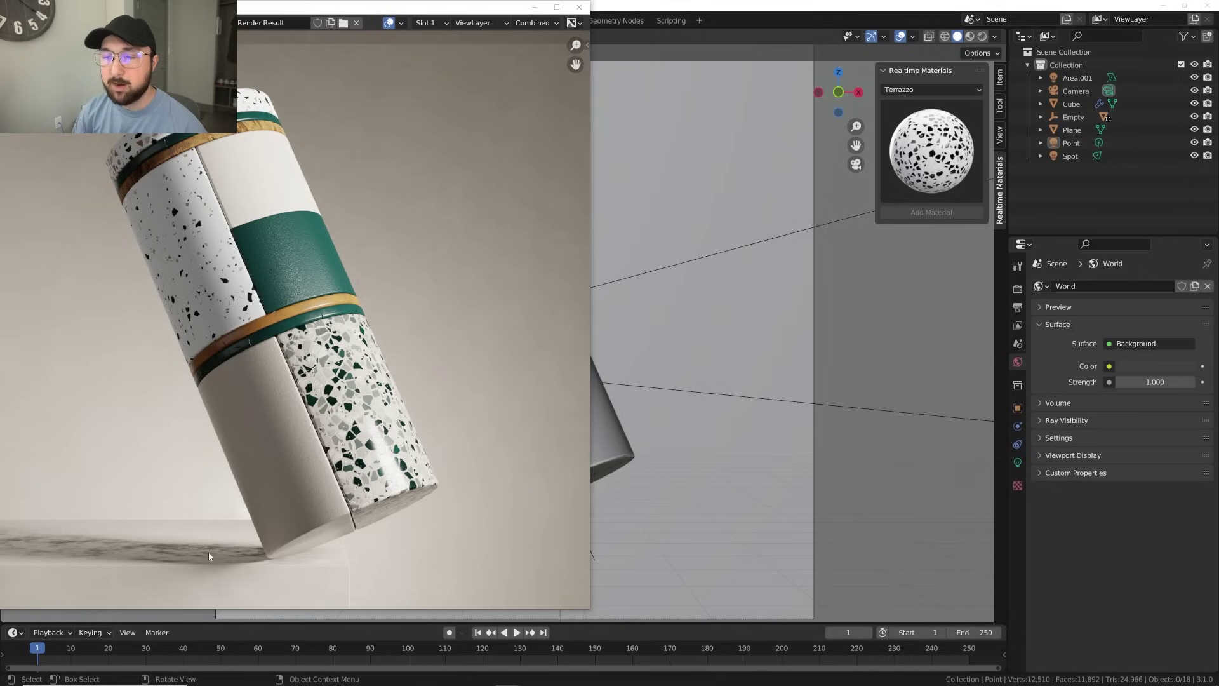
{"action": "key", "text": "Home"}
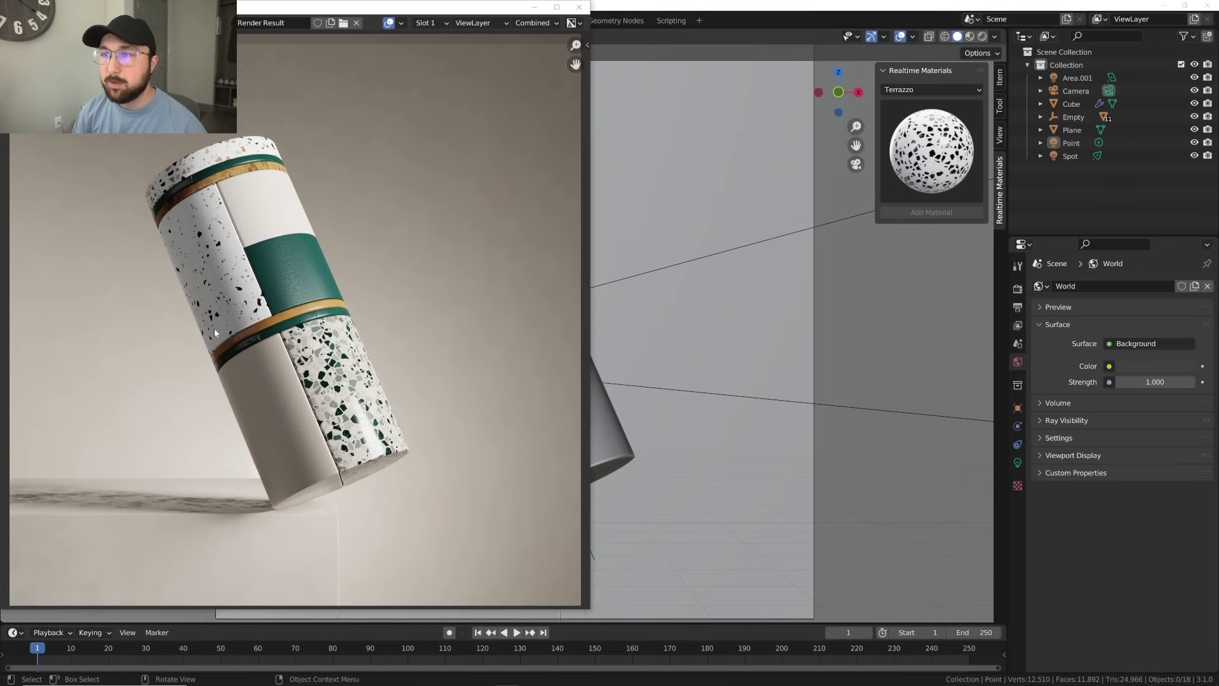
{"action": "key", "text": "Home"}
{"action": "scroll", "coordinate": [214, 329], "scroll_direction": "up", "scroll_amount": 2}
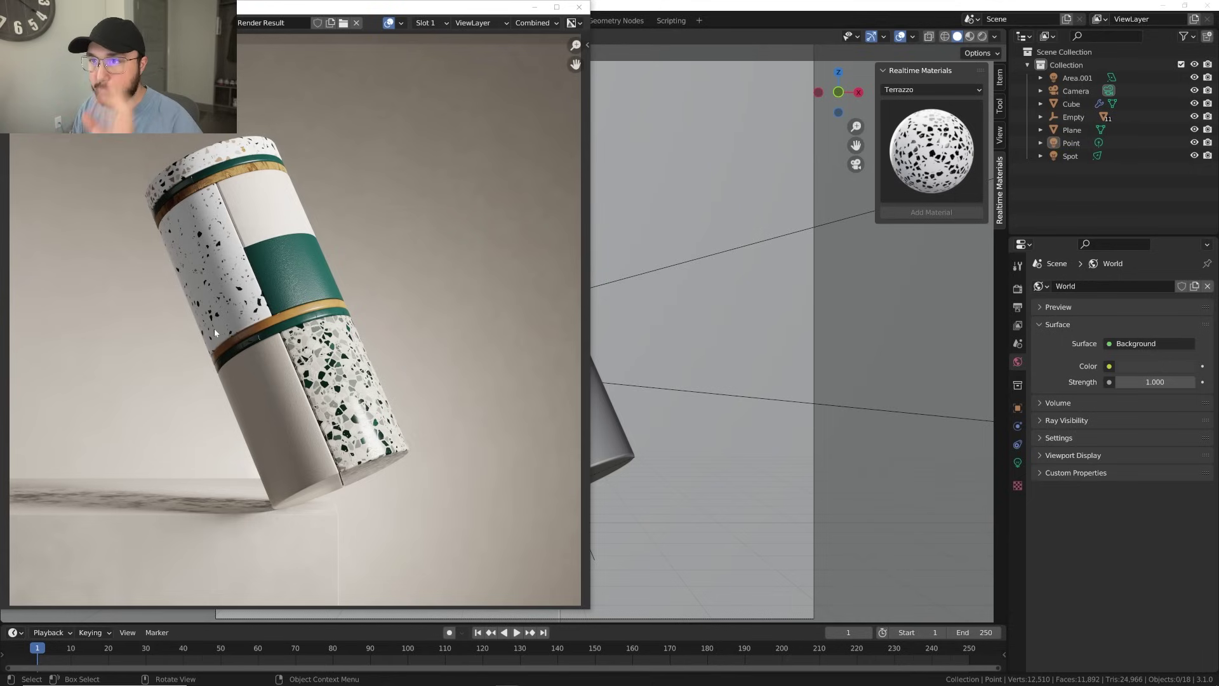
{"action": "left_click", "coordinate": [578, 7]}
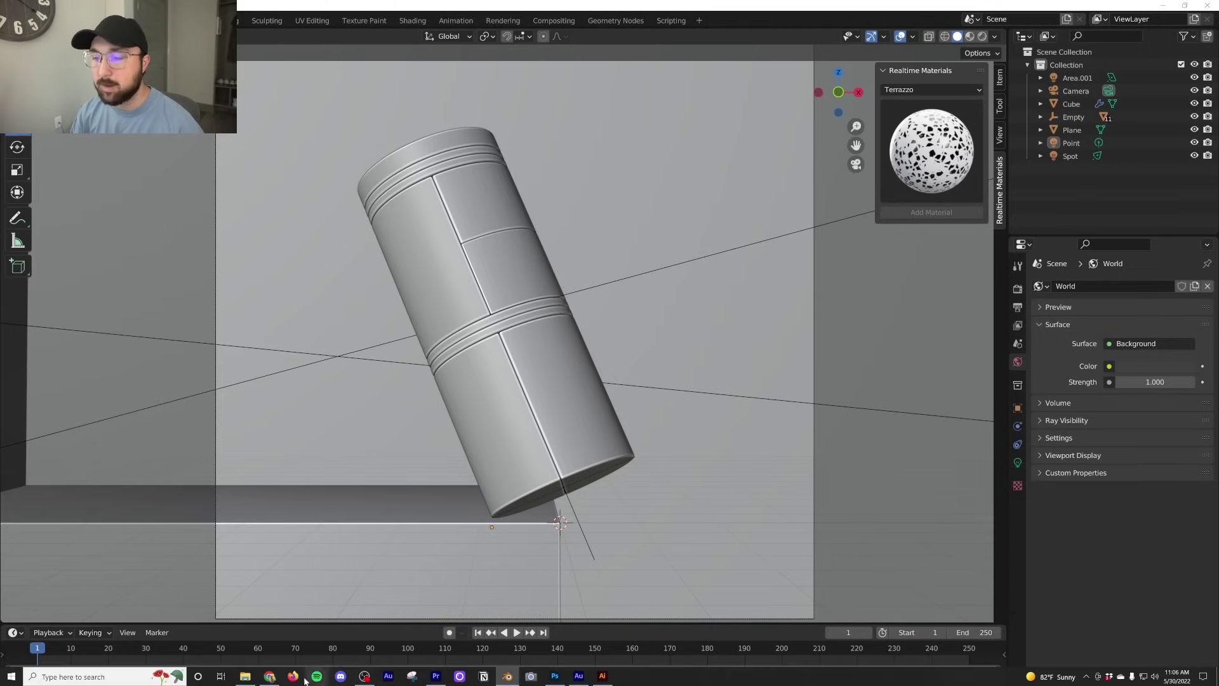
{"action": "left_click", "coordinate": [317, 676]}
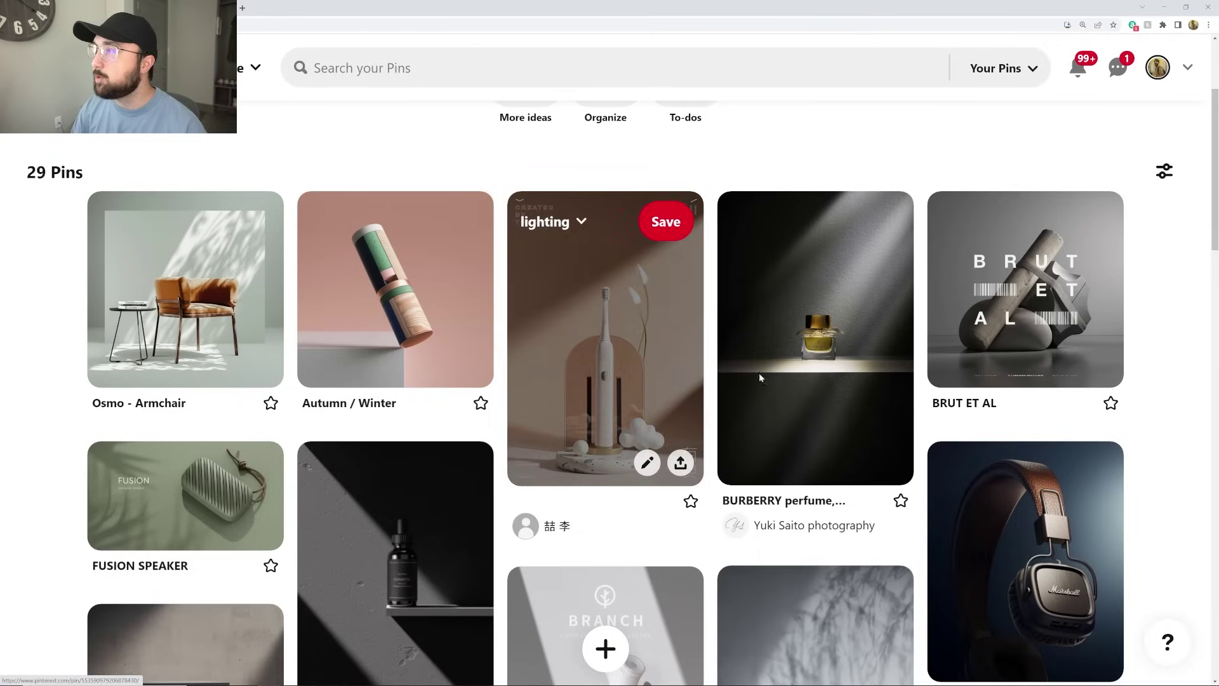
Step: Study the Burberry perfume still-life pin, then return to Blender's File menu
{"action": "left_click", "coordinate": [881, 362]}
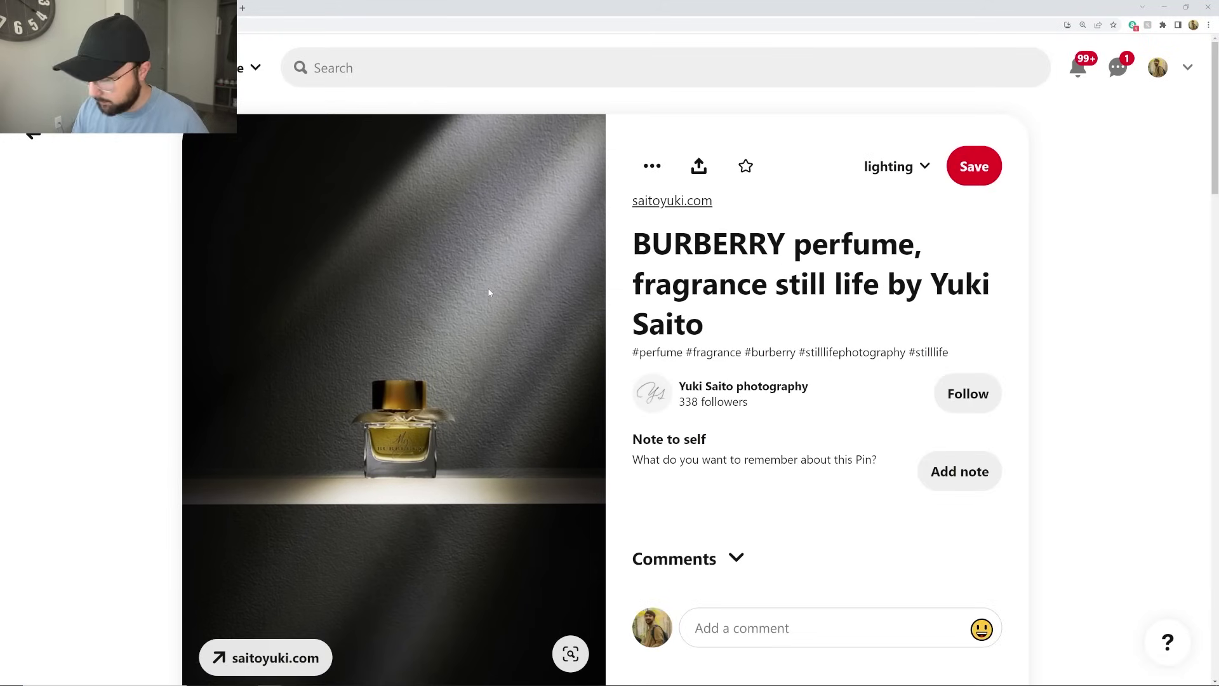
{"action": "scroll", "coordinate": [488, 289], "scroll_direction": "down", "scroll_amount": 3, "text": "ctrl"}
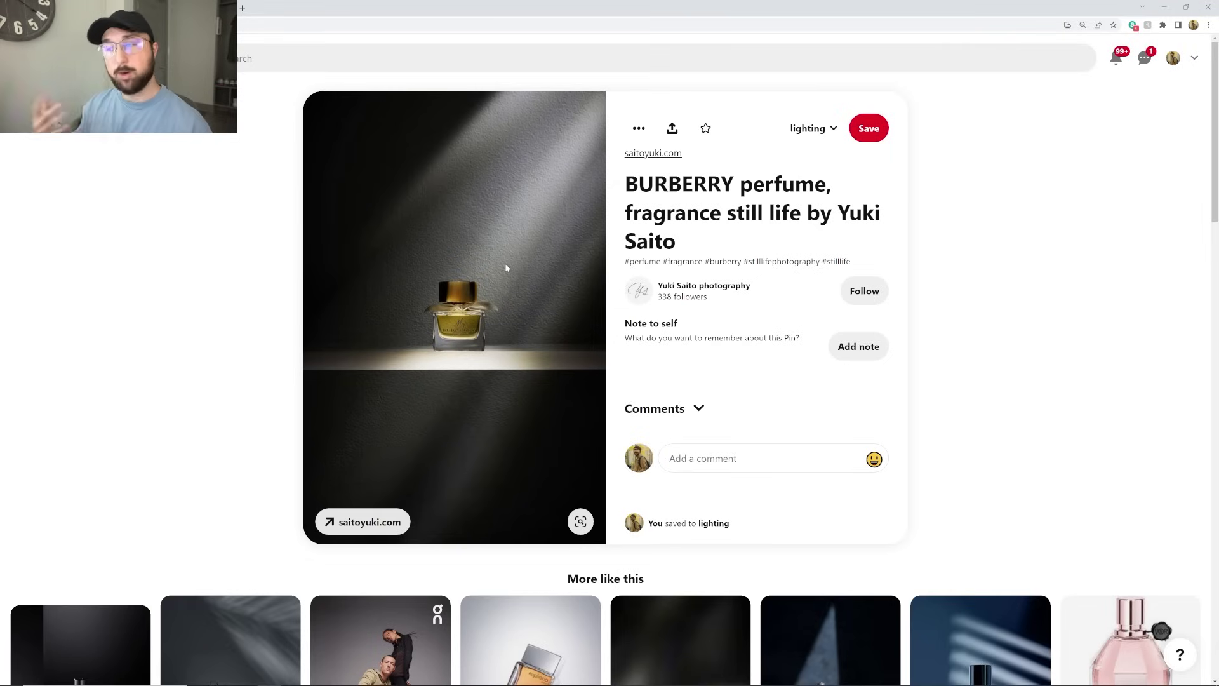
{"action": "mouse_move", "coordinate": [435, 678]}
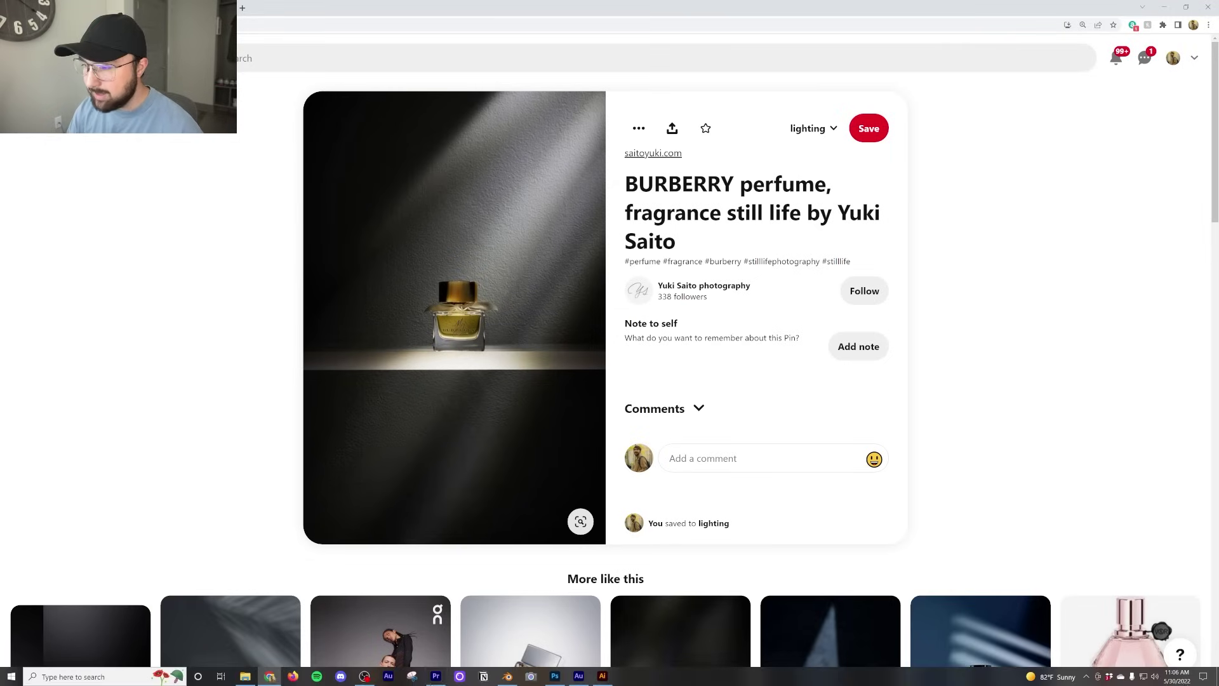
{"action": "left_click", "coordinate": [508, 677]}
{"action": "left_click", "coordinate": [31, 20]}
Step: Discard changes to soft tarka light.blend and open IES.blend
{"action": "key", "text": "ctrl+q"}
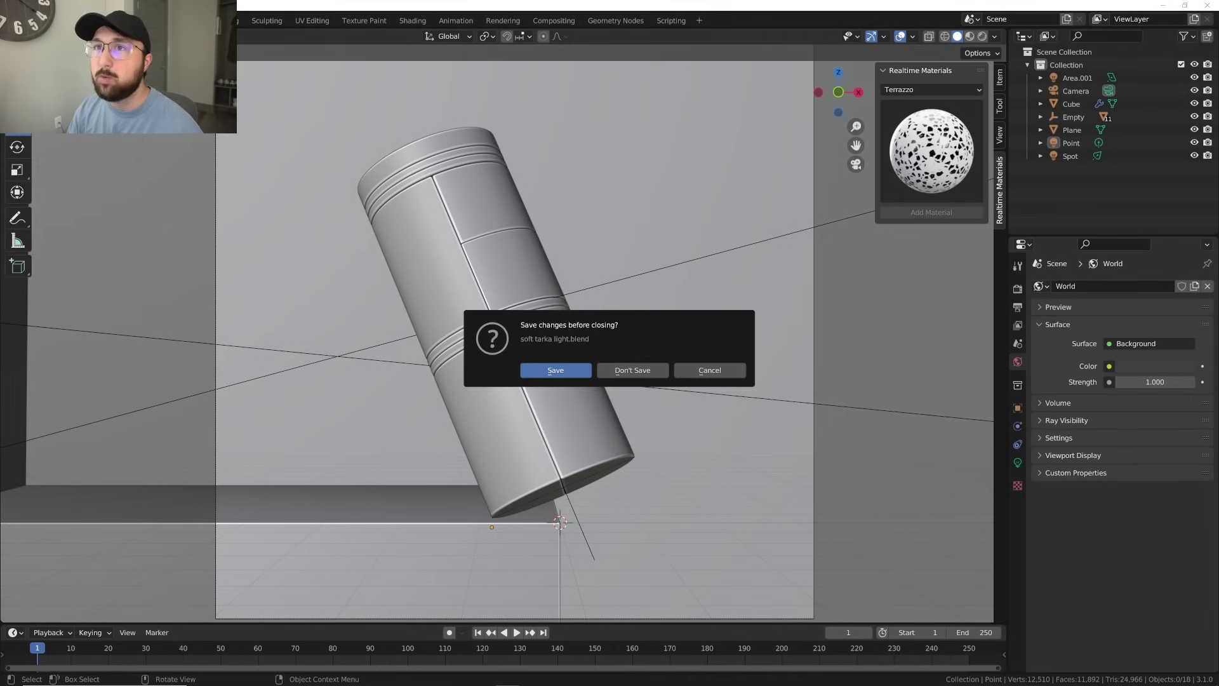
{"action": "left_click", "coordinate": [624, 369]}
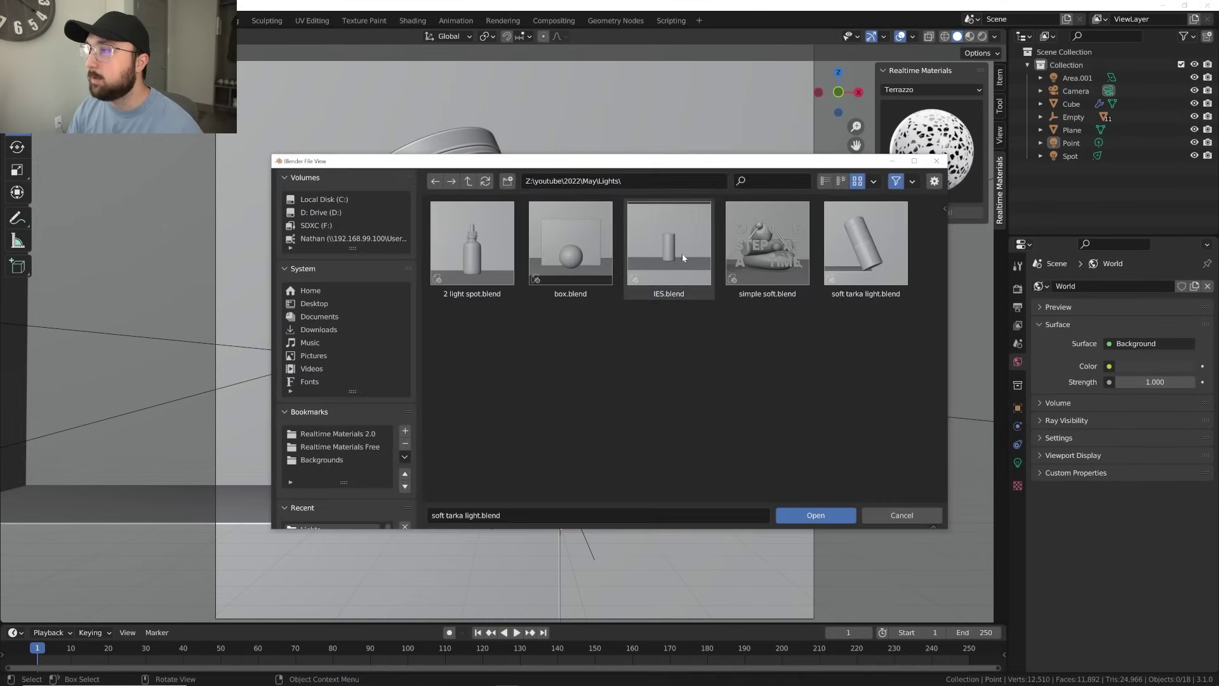
{"action": "double_click", "coordinate": [684, 258]}
Step: Preview the IES-lit cylinder in Rendered shading in Layout, return to Solid, then go to the browser
{"action": "left_click", "coordinate": [967, 36]}
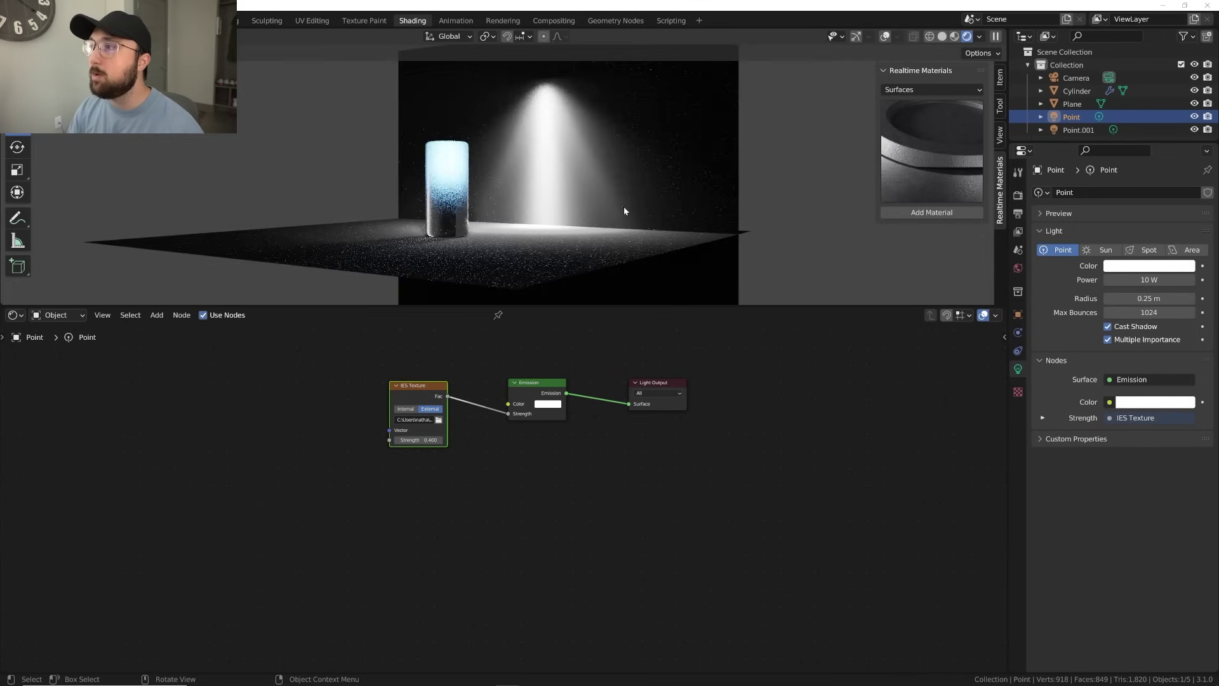
{"action": "left_click", "coordinate": [225, 21]}
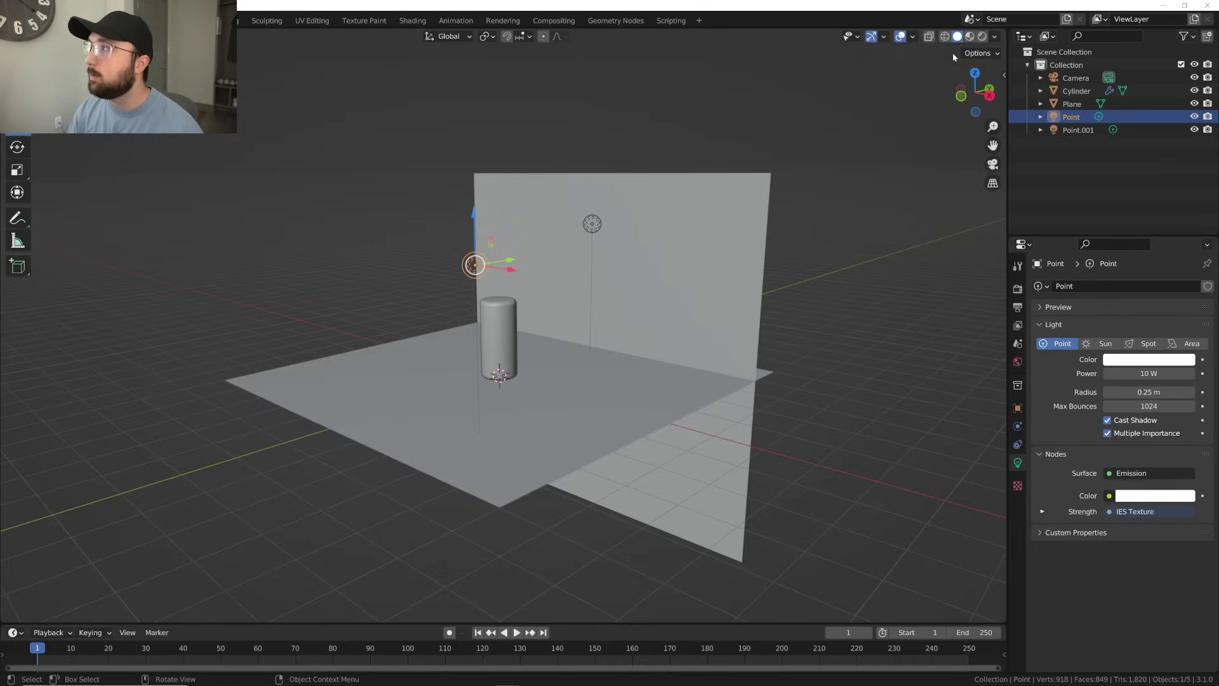
{"action": "left_click", "coordinate": [982, 36]}
{"action": "scroll", "coordinate": [726, 305], "scroll_direction": "up", "scroll_amount": 3}
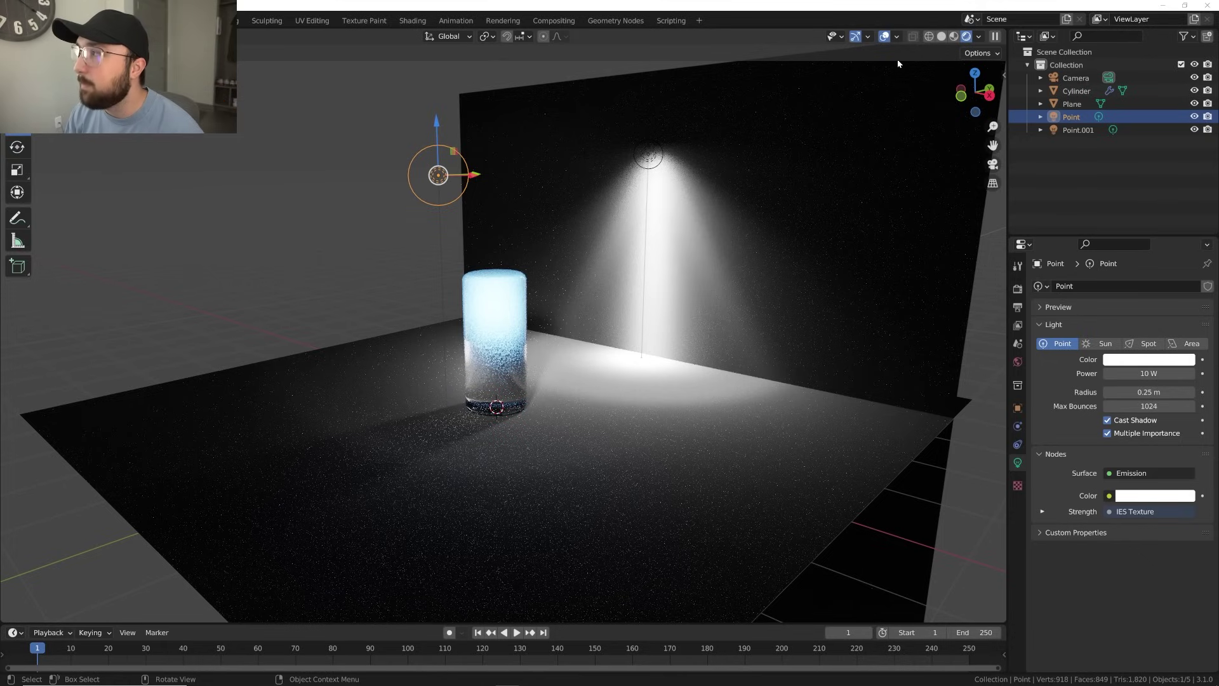
{"action": "left_click", "coordinate": [942, 37]}
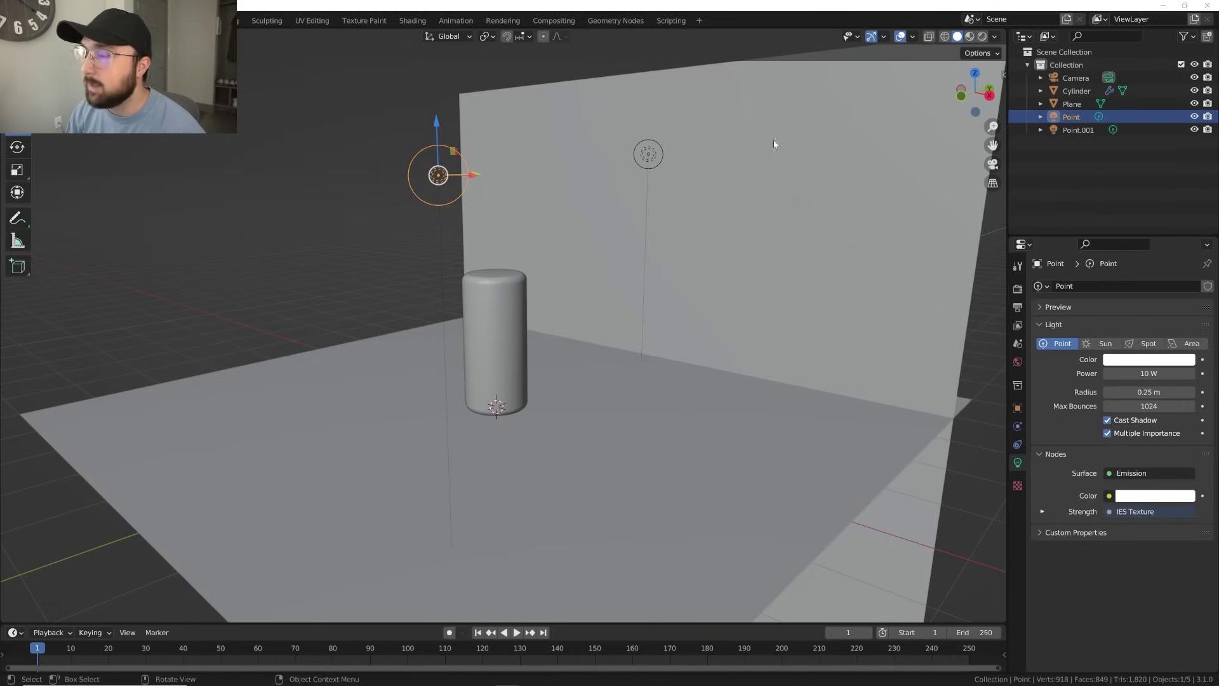
{"action": "left_click", "coordinate": [269, 676]}
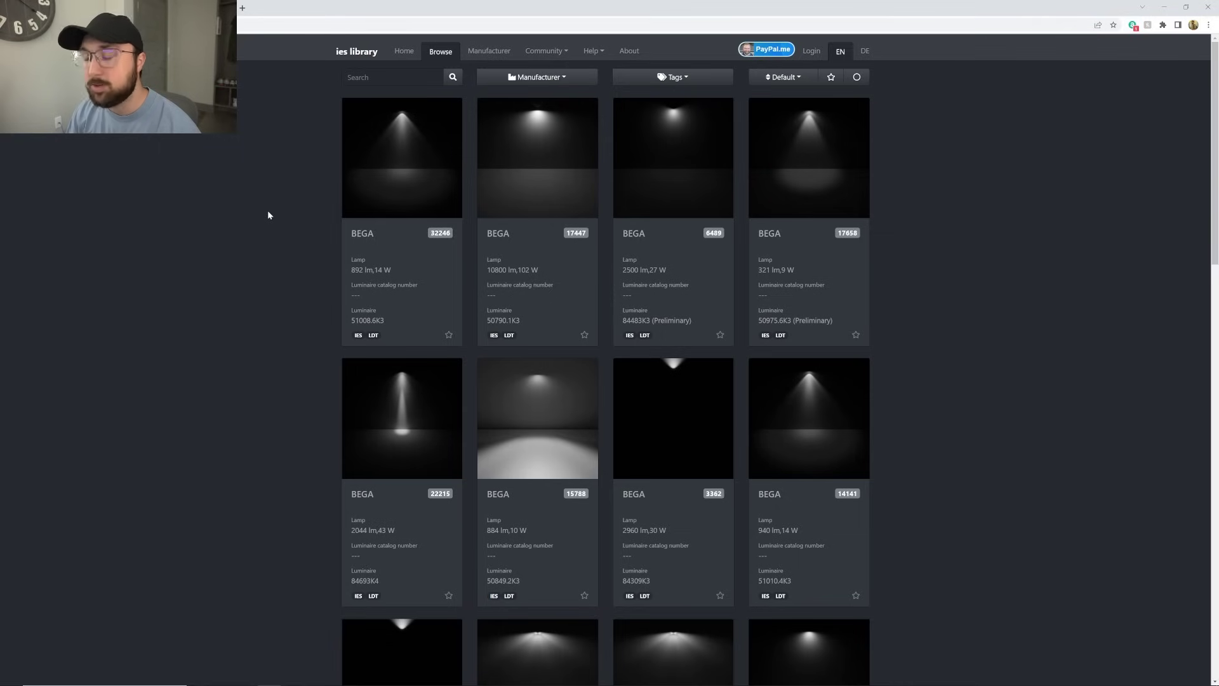
Step: Load more IES Library profiles and download the BEGA 50964K4 (1315 lm, 15 W) IES file
{"action": "scroll", "coordinate": [269, 216], "scroll_direction": "down", "scroll_amount": 8}
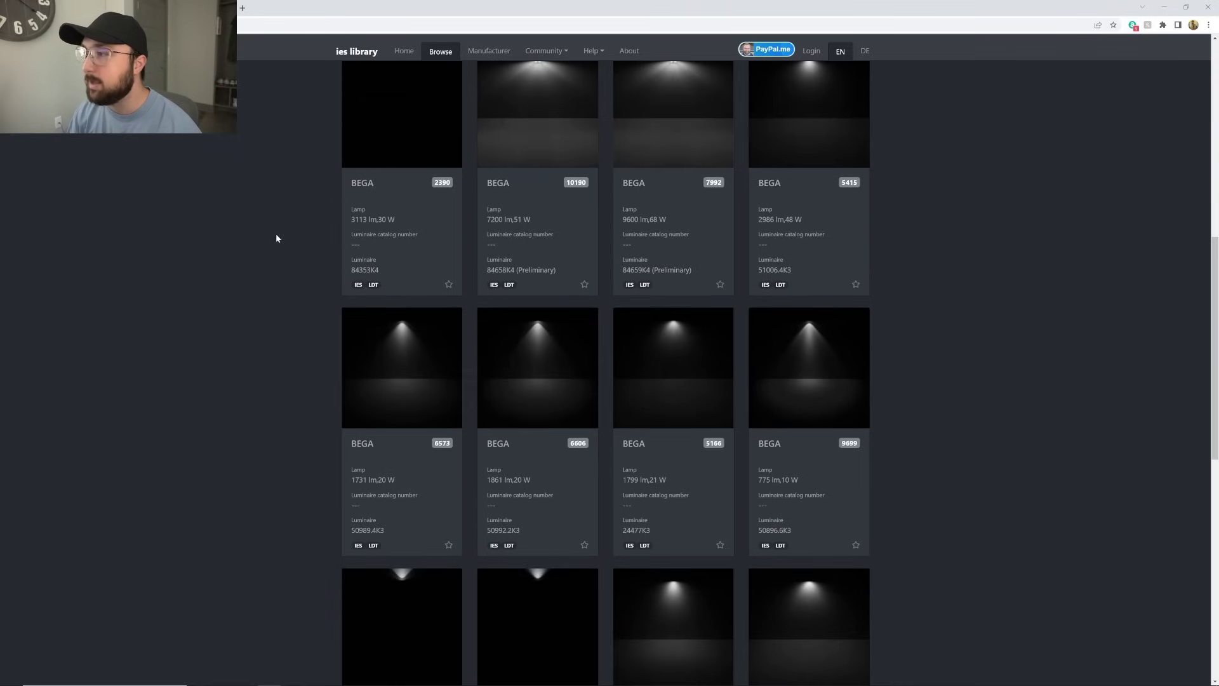
{"action": "scroll", "coordinate": [277, 235], "scroll_direction": "down", "scroll_amount": 10}
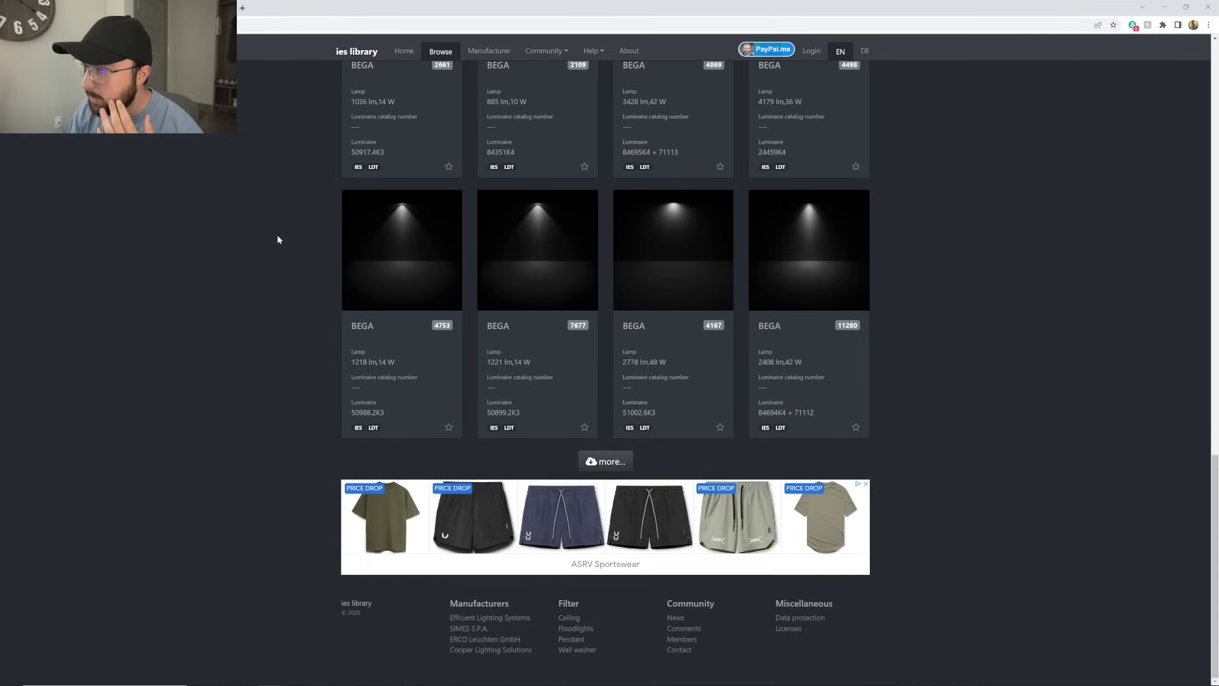
{"action": "left_click", "coordinate": [605, 462]}
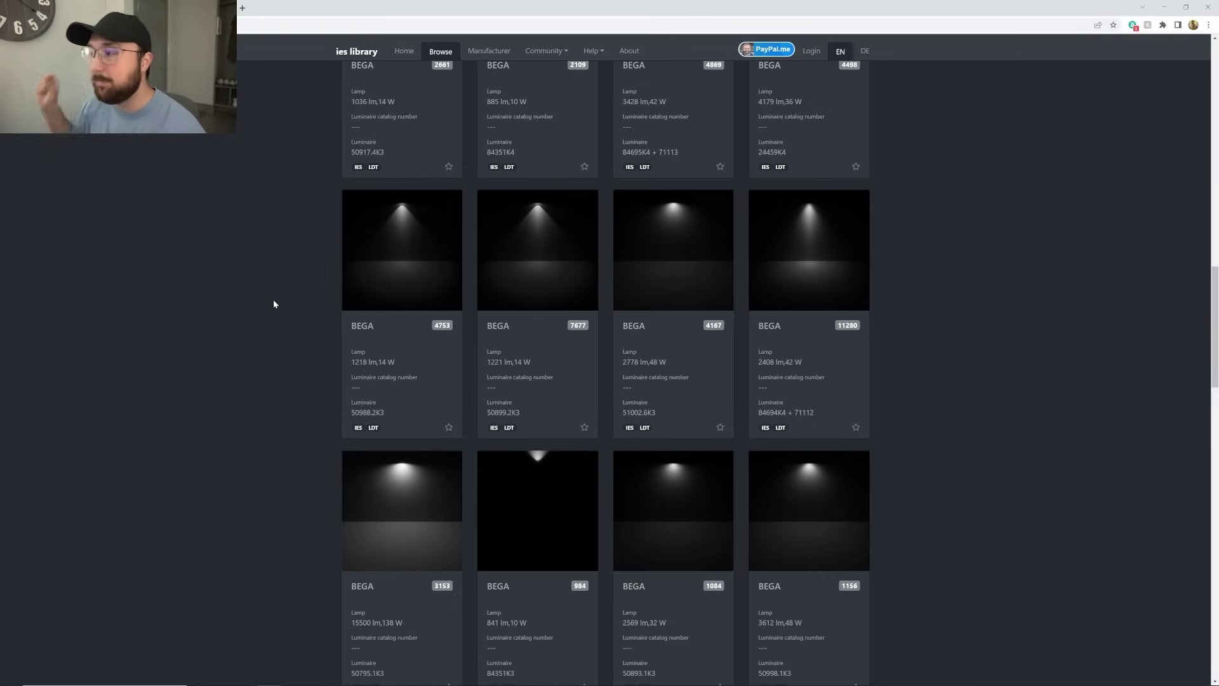
{"action": "scroll", "coordinate": [297, 375], "scroll_direction": "down", "scroll_amount": 10}
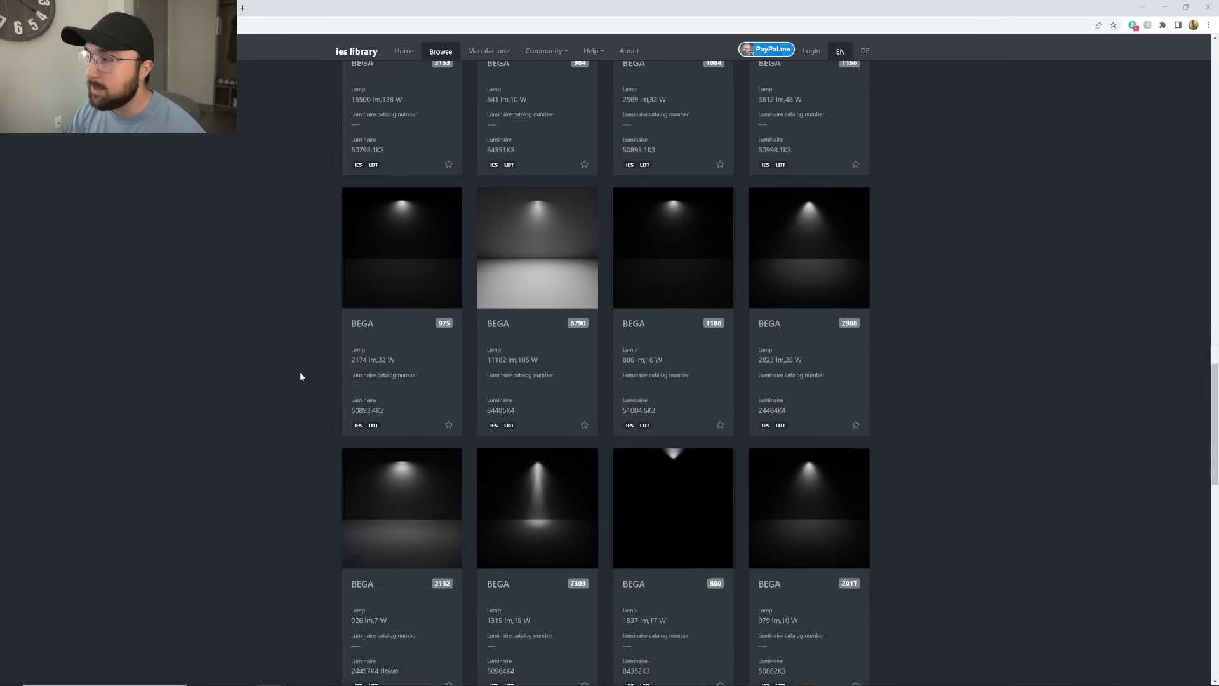
{"action": "scroll", "coordinate": [301, 376], "scroll_direction": "down", "scroll_amount": 4}
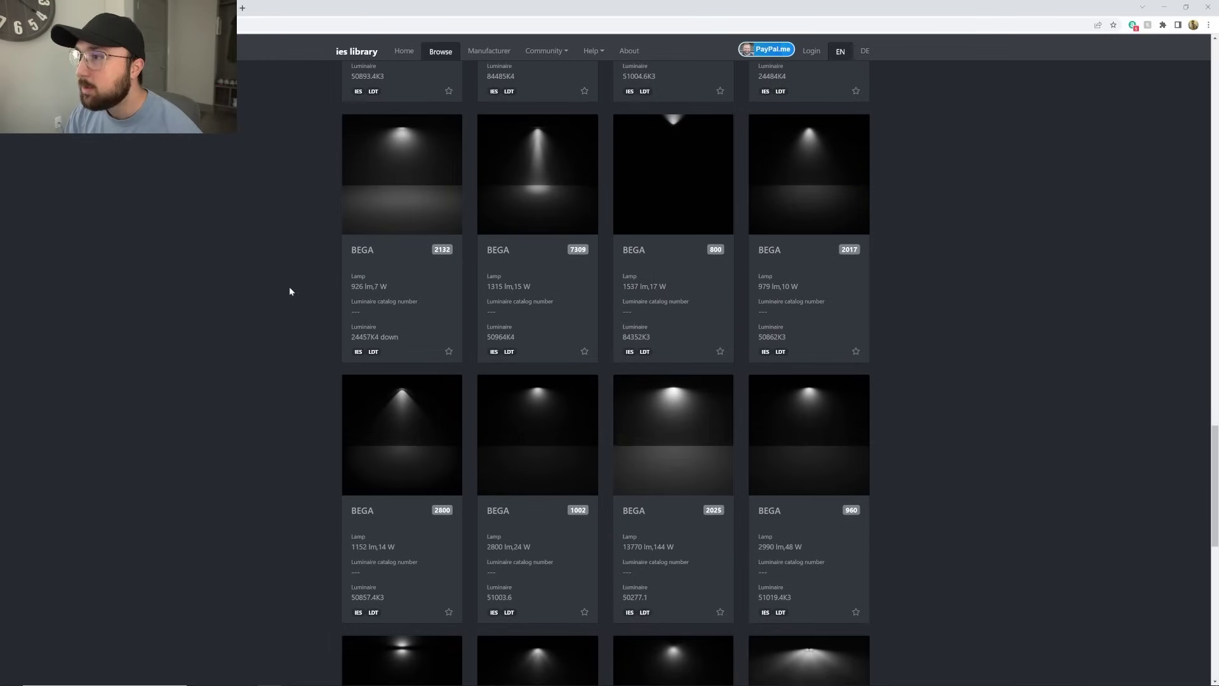
{"action": "left_click", "coordinate": [555, 196]}
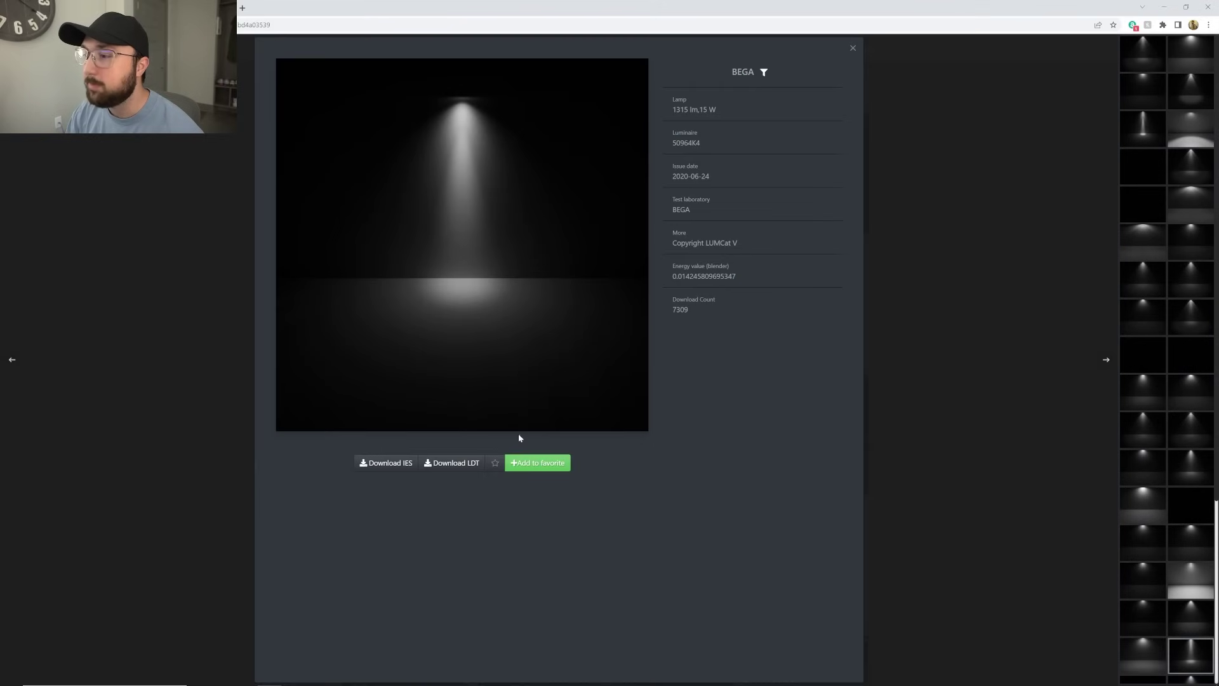
{"action": "left_click", "coordinate": [389, 463]}
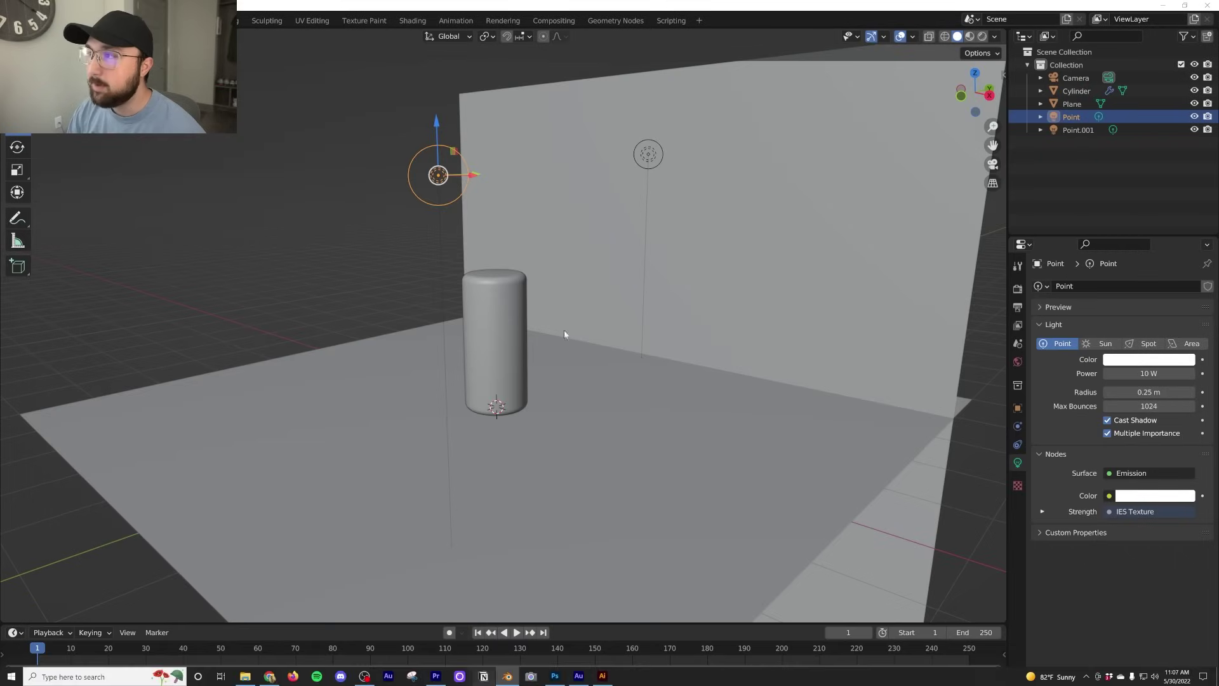
Step: Select the Point.001 light and frame its light nodes in the Shading workspace
{"action": "left_click", "coordinate": [648, 154]}
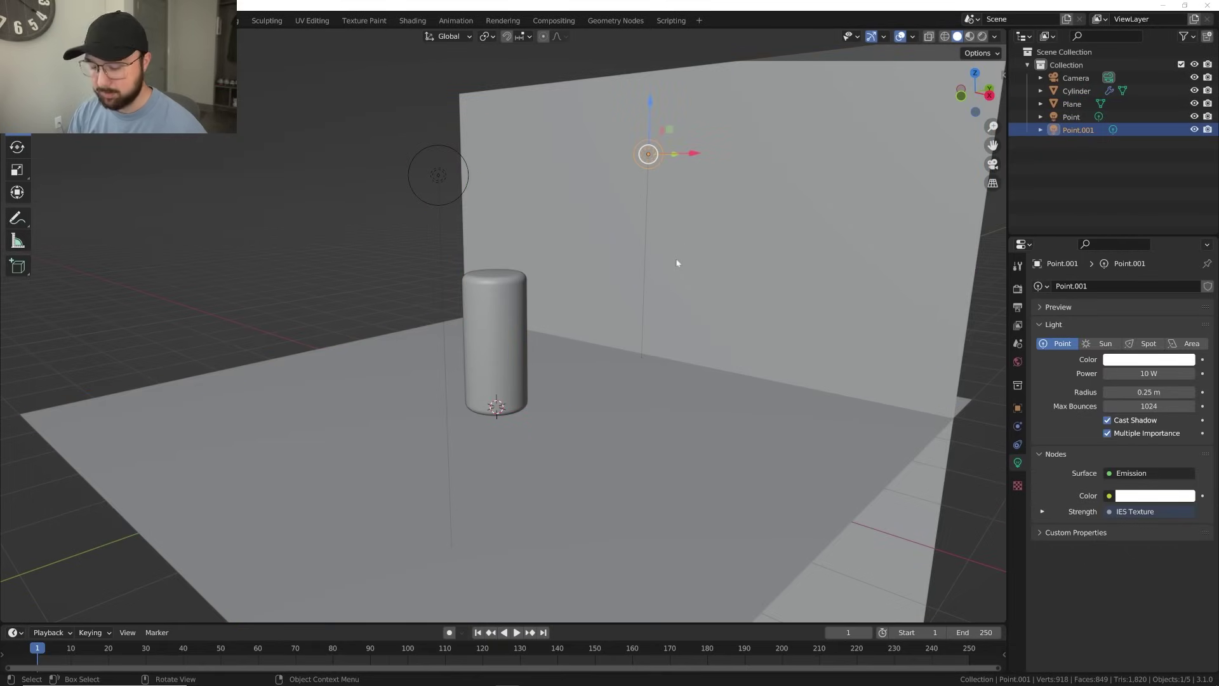
{"action": "key", "text": "shift+a"}
{"action": "mouse_move", "coordinate": [649, 251]}
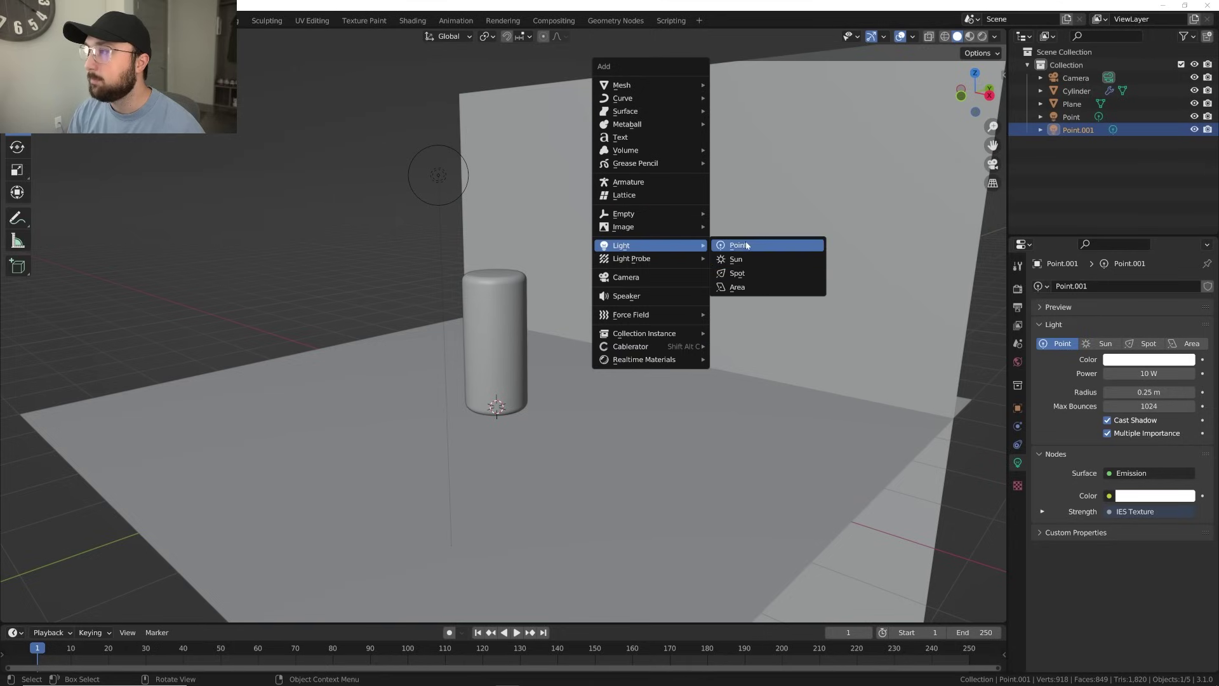
{"action": "middle_click_drag", "start_coordinate": [426, 219], "coordinate": [605, 180]}
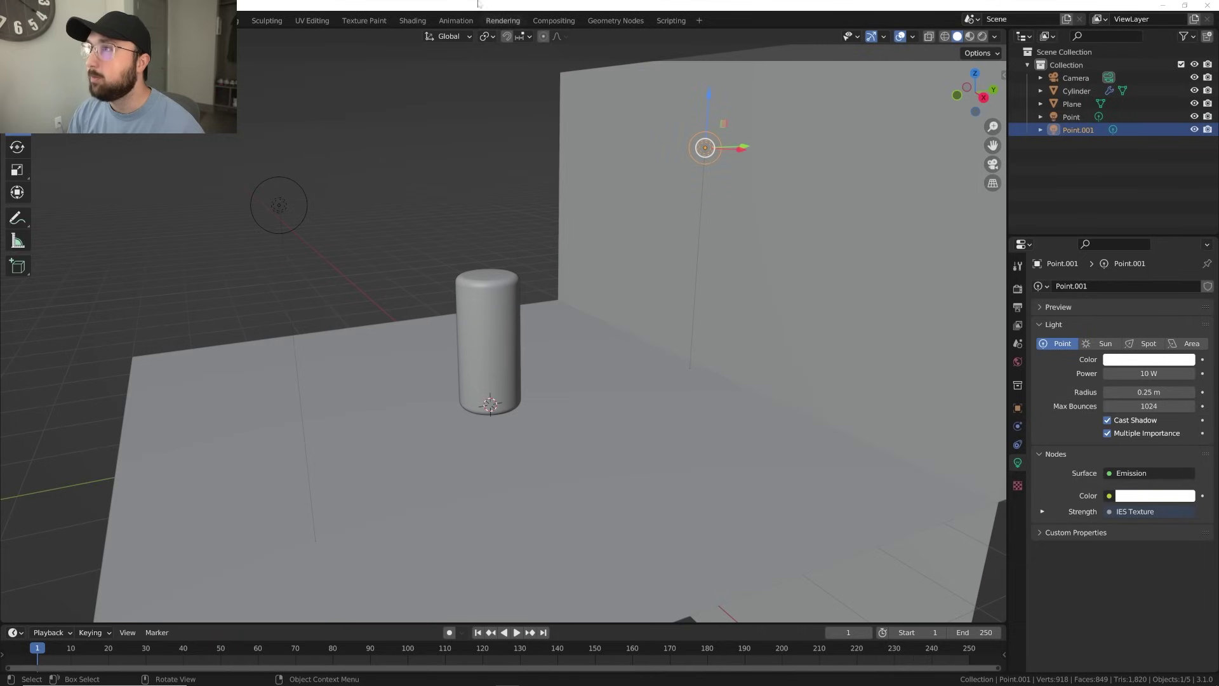
{"action": "left_click", "coordinate": [414, 21]}
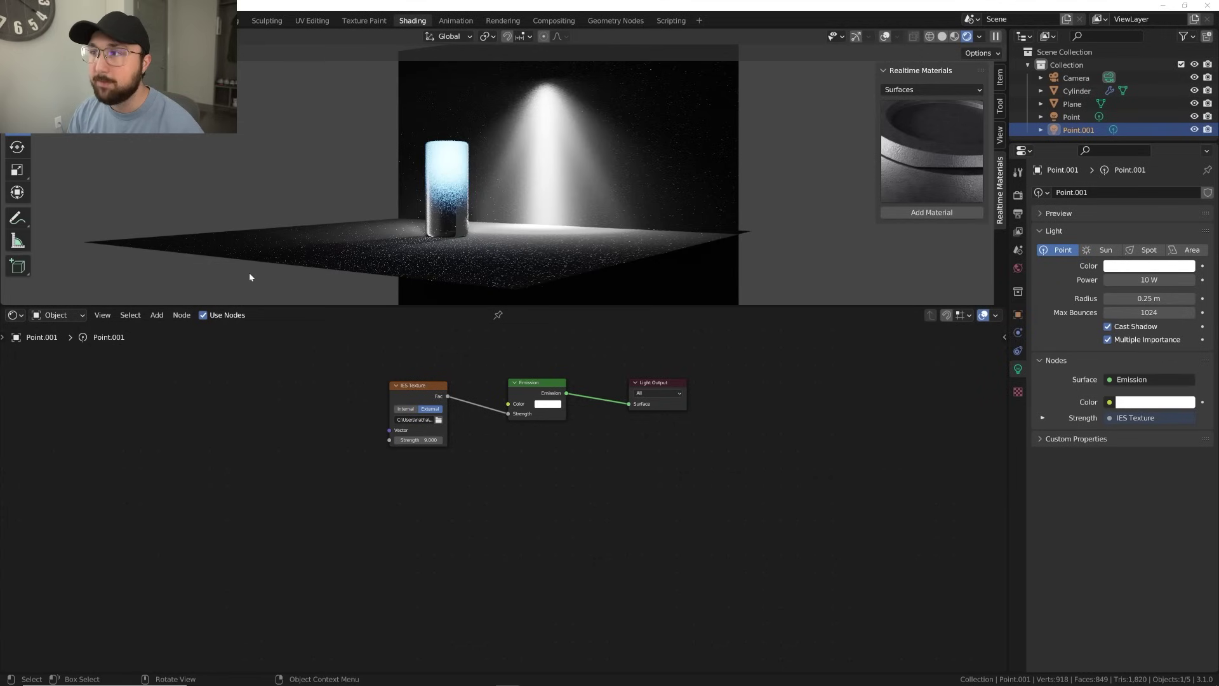
{"action": "scroll", "coordinate": [583, 165], "scroll_direction": "up", "scroll_amount": 5}
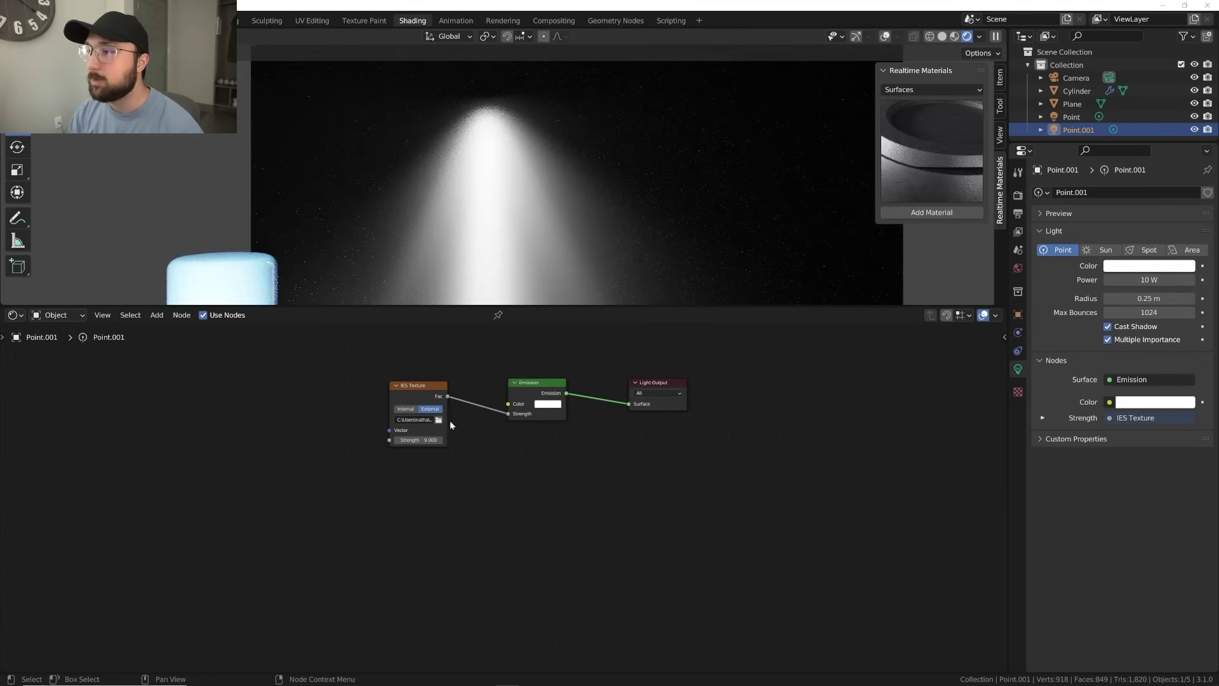
{"action": "scroll", "coordinate": [527, 398], "scroll_direction": "up", "scroll_amount": 2}
{"action": "middle_click_drag", "start_coordinate": [527, 398], "coordinate": [541, 447]}
Step: Move the IES Texture node further left, keeping its current IES file
{"action": "key", "text": "shift+a"}
{"action": "left_click", "coordinate": [457, 437]}
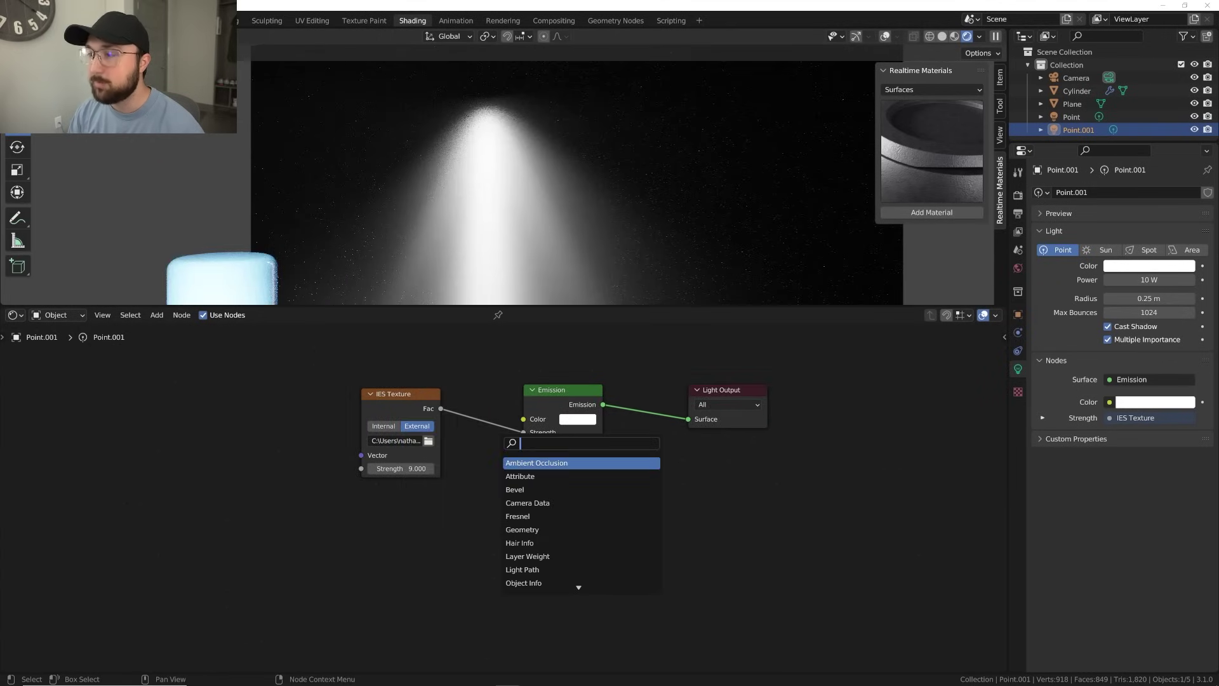
{"action": "type", "text": "ma"}
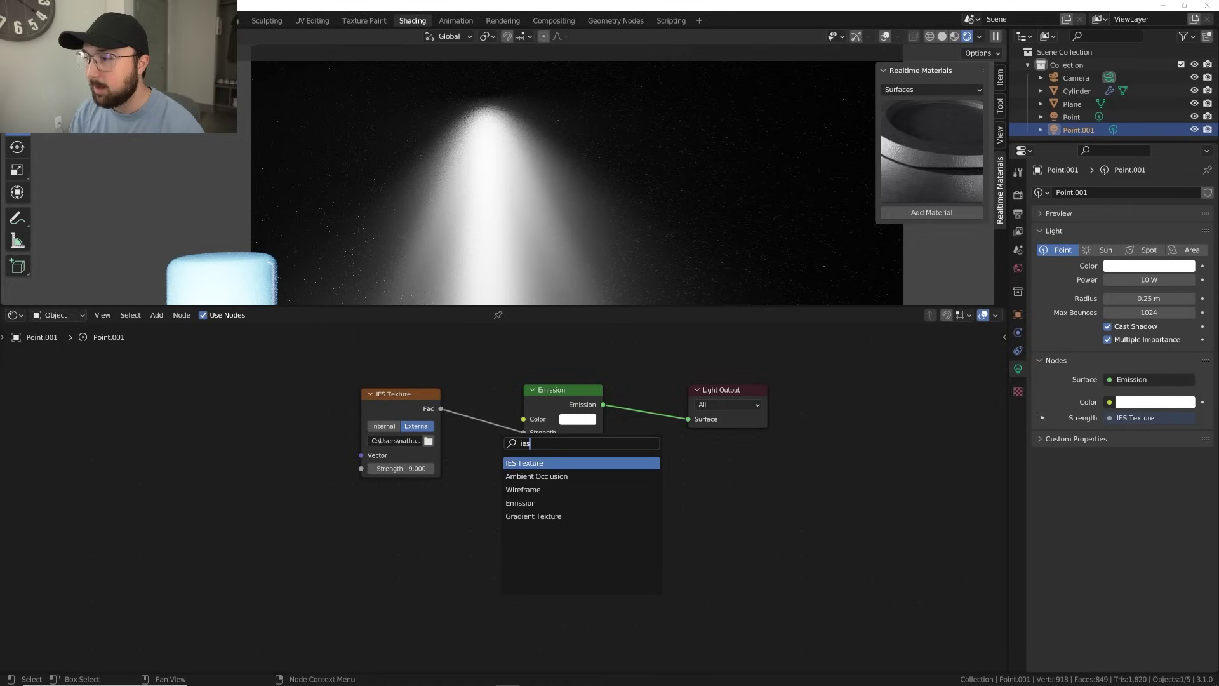
{"action": "key", "text": "Escape"}
{"action": "left_click_drag", "start_coordinate": [401, 398], "coordinate": [358, 407]}
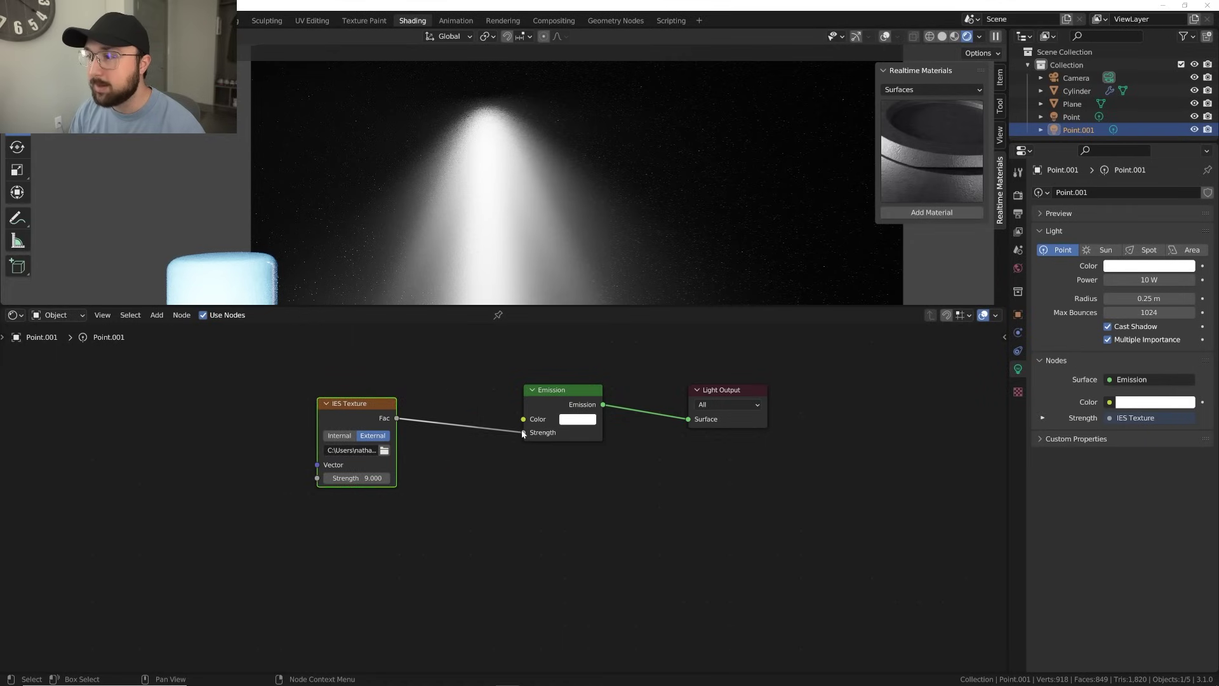
{"action": "left_click", "coordinate": [384, 450]}
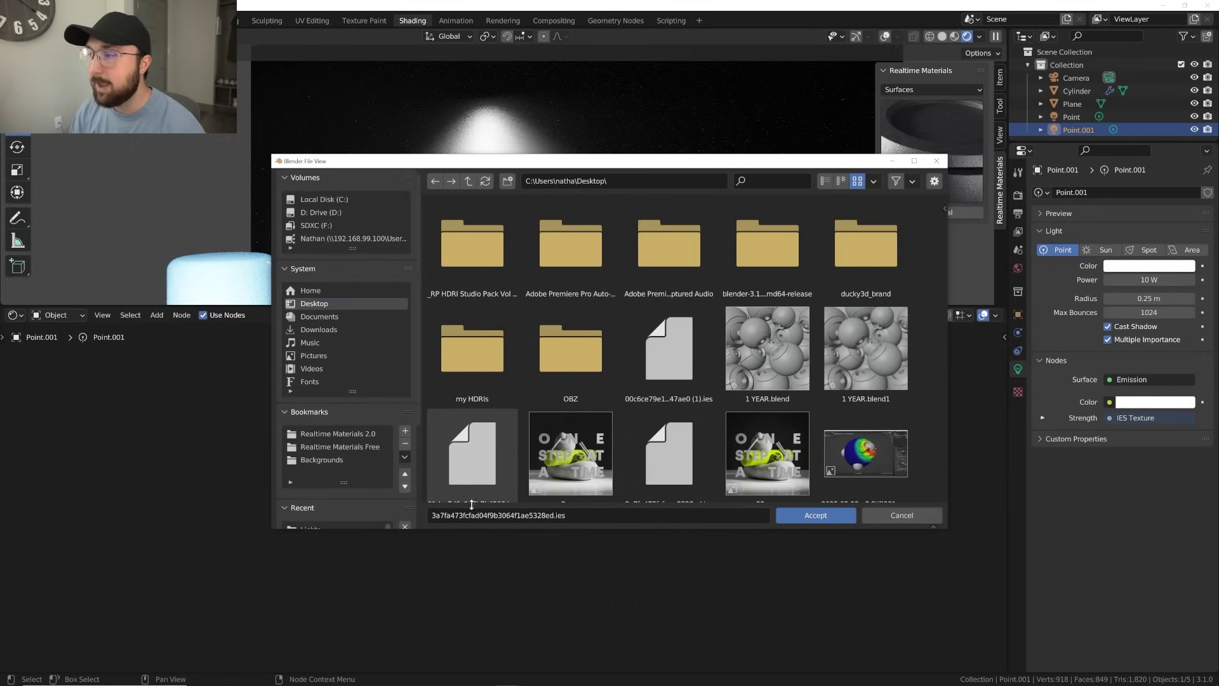
{"action": "left_click", "coordinate": [876, 520]}
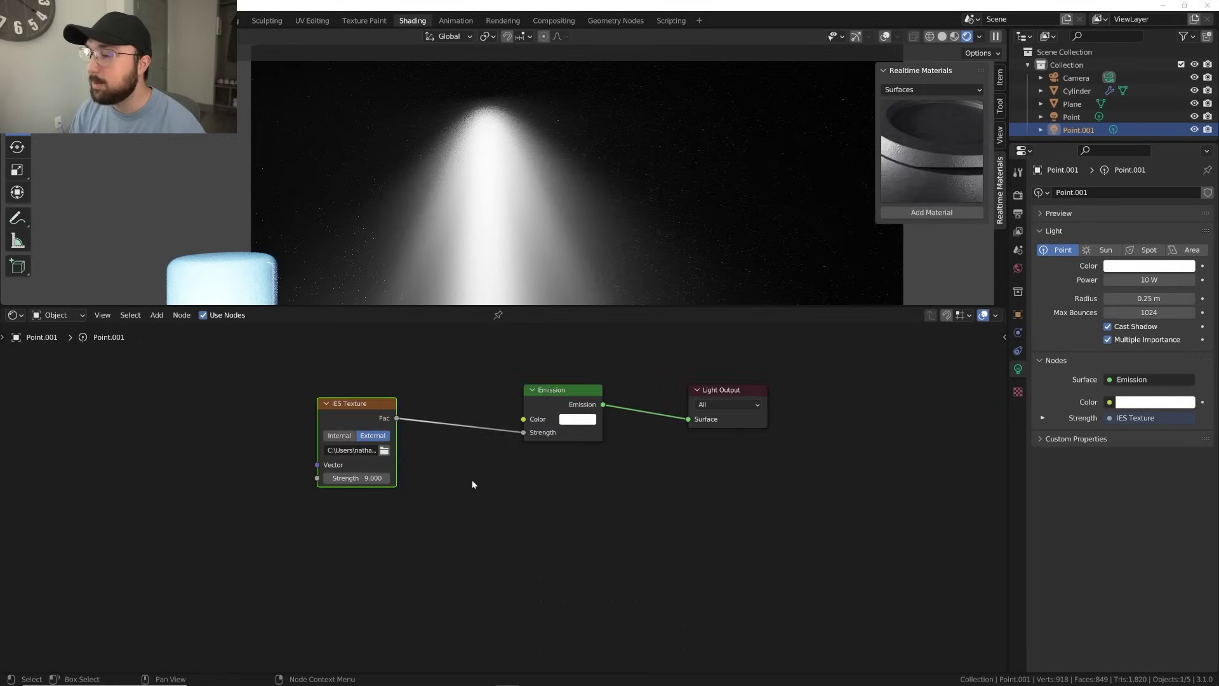
Step: Tint the Point.001 emission colour orange, then undo it back to white
{"action": "left_click", "coordinate": [577, 419]}
{"action": "left_click", "coordinate": [600, 269]}
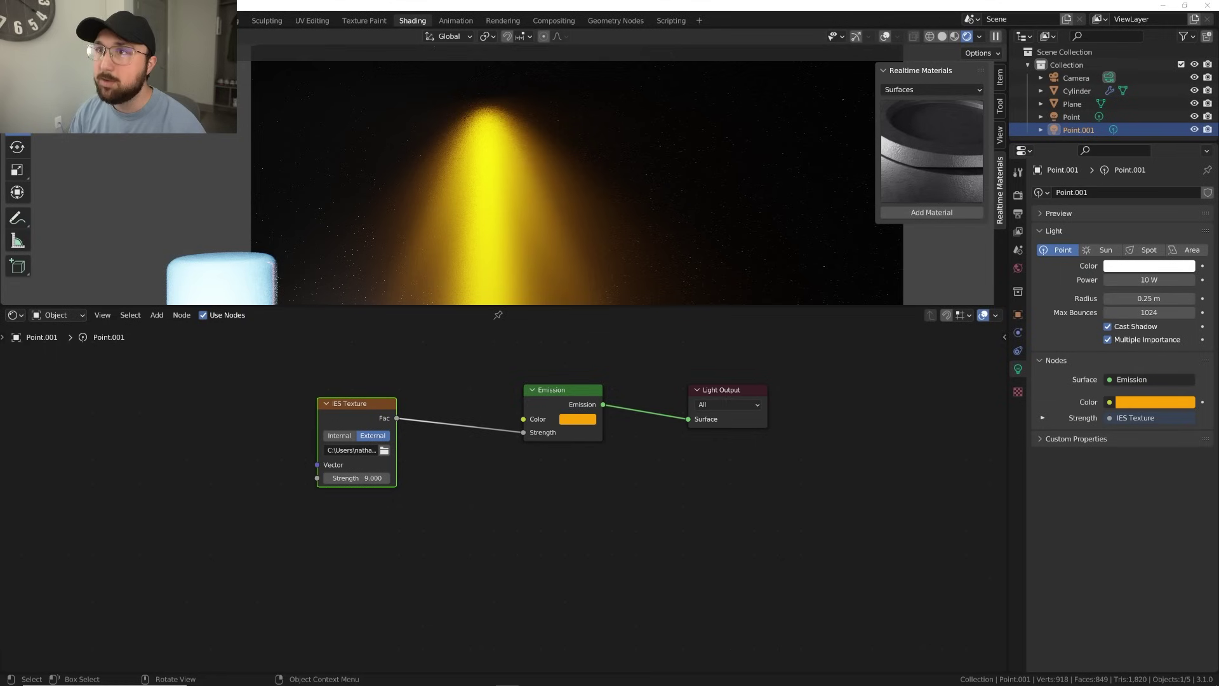
{"action": "scroll", "coordinate": [537, 223], "scroll_direction": "down", "scroll_amount": 5}
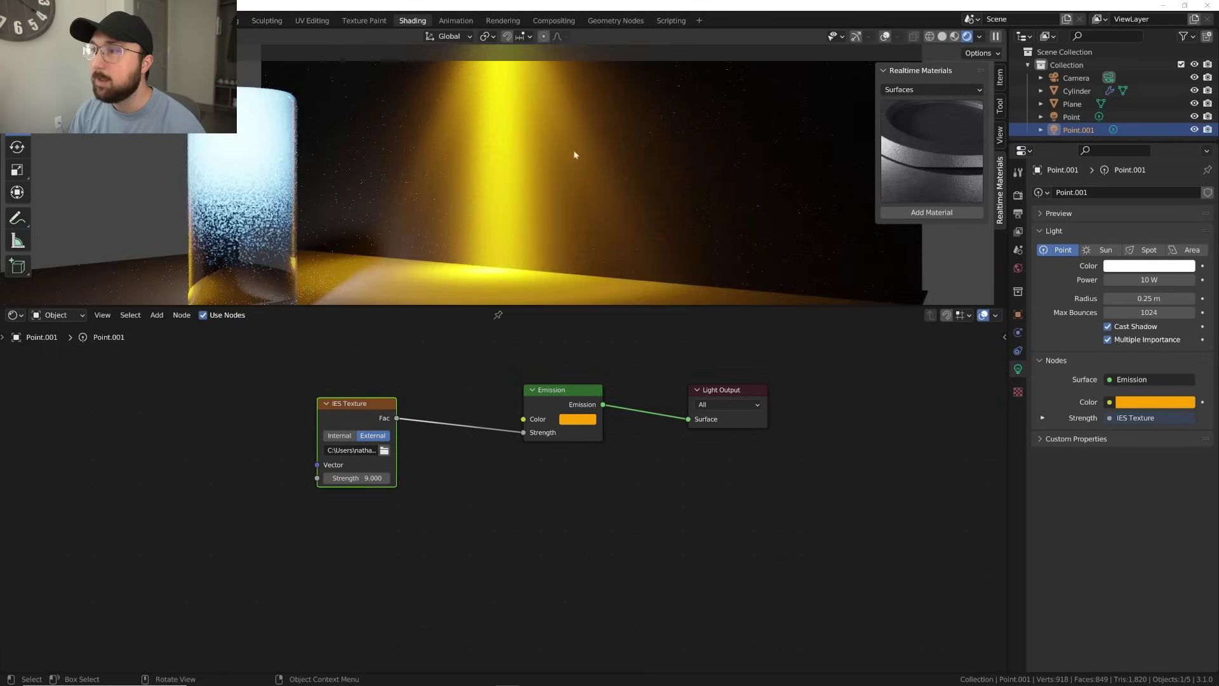
{"action": "key", "text": "ctrl+z"}
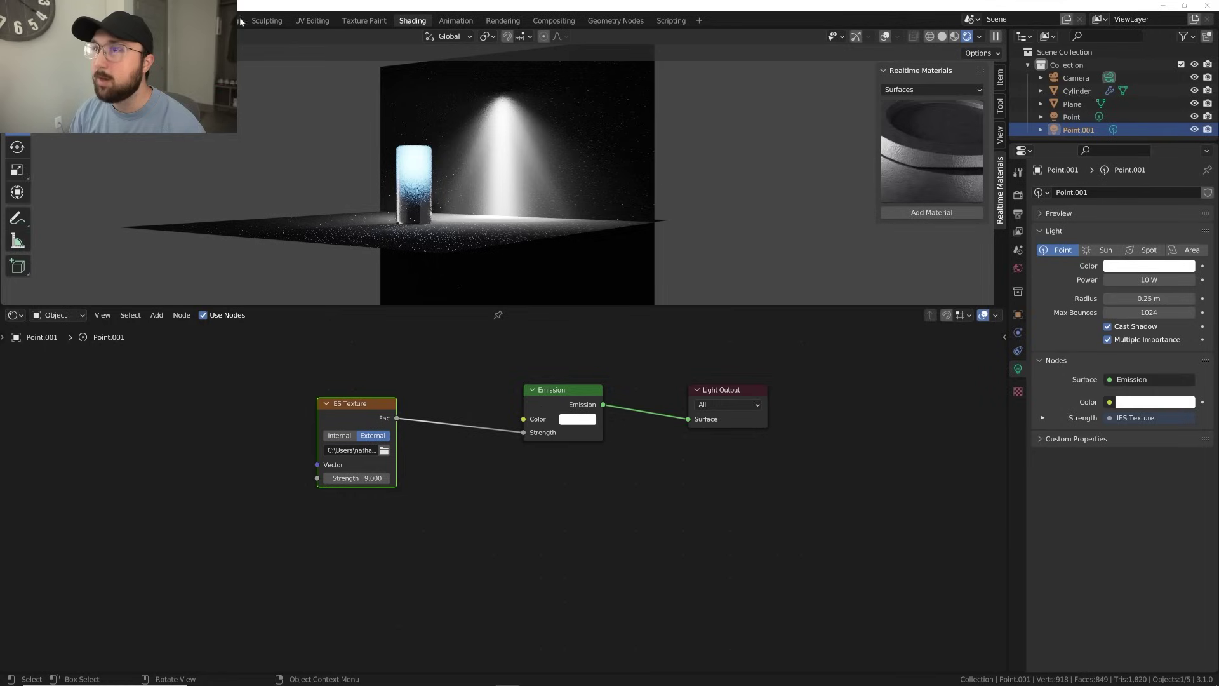
Step: In Layout with Rendered shading, reposition the Point light and view through the camera
{"action": "left_click", "coordinate": [168, 21]}
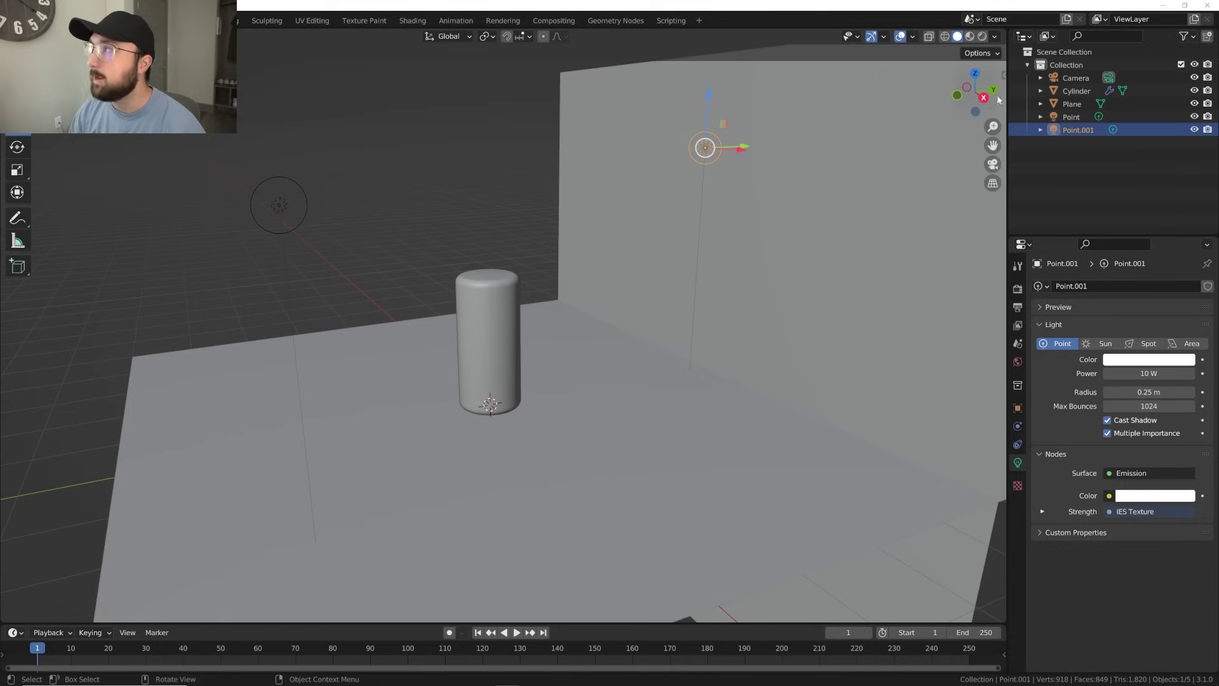
{"action": "left_click", "coordinate": [982, 36]}
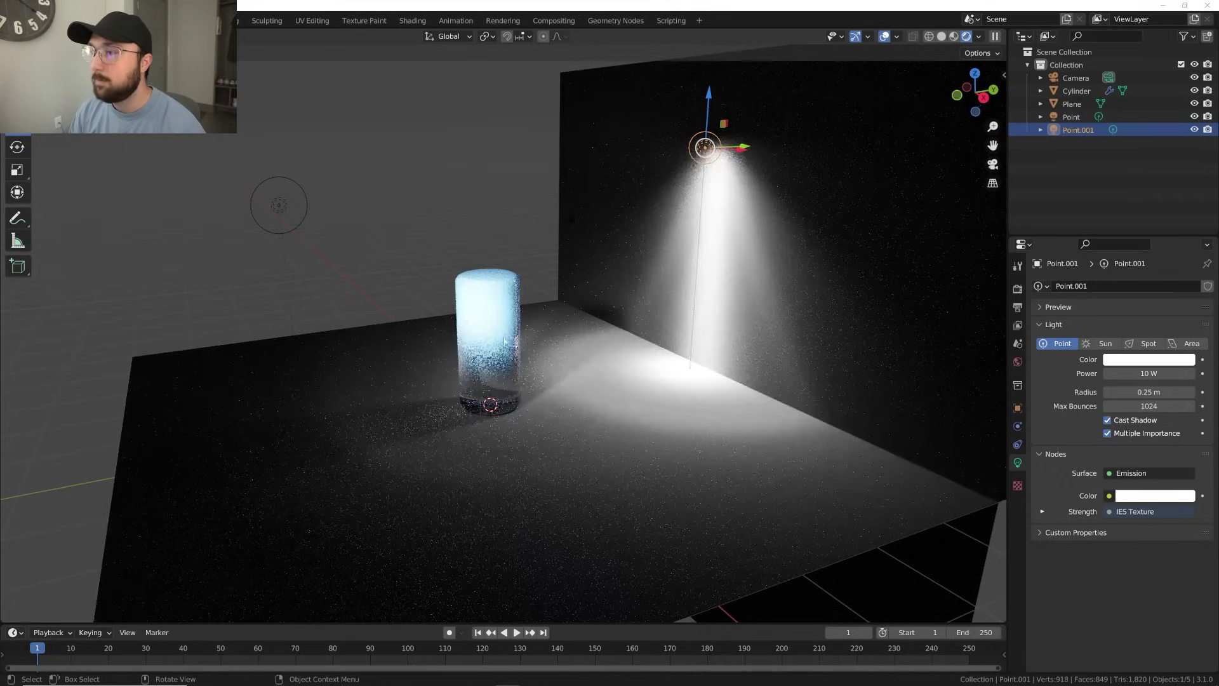
{"action": "left_click", "coordinate": [280, 207]}
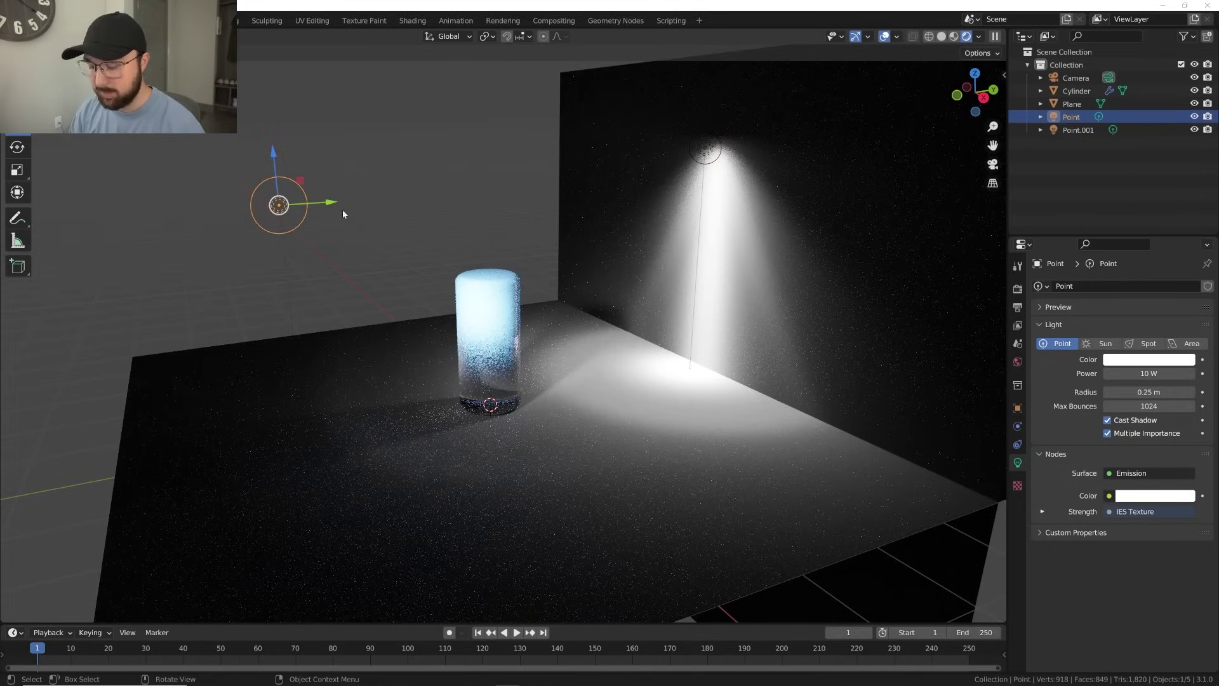
{"action": "key", "text": "g"}
{"action": "left_click", "coordinate": [342, 364]}
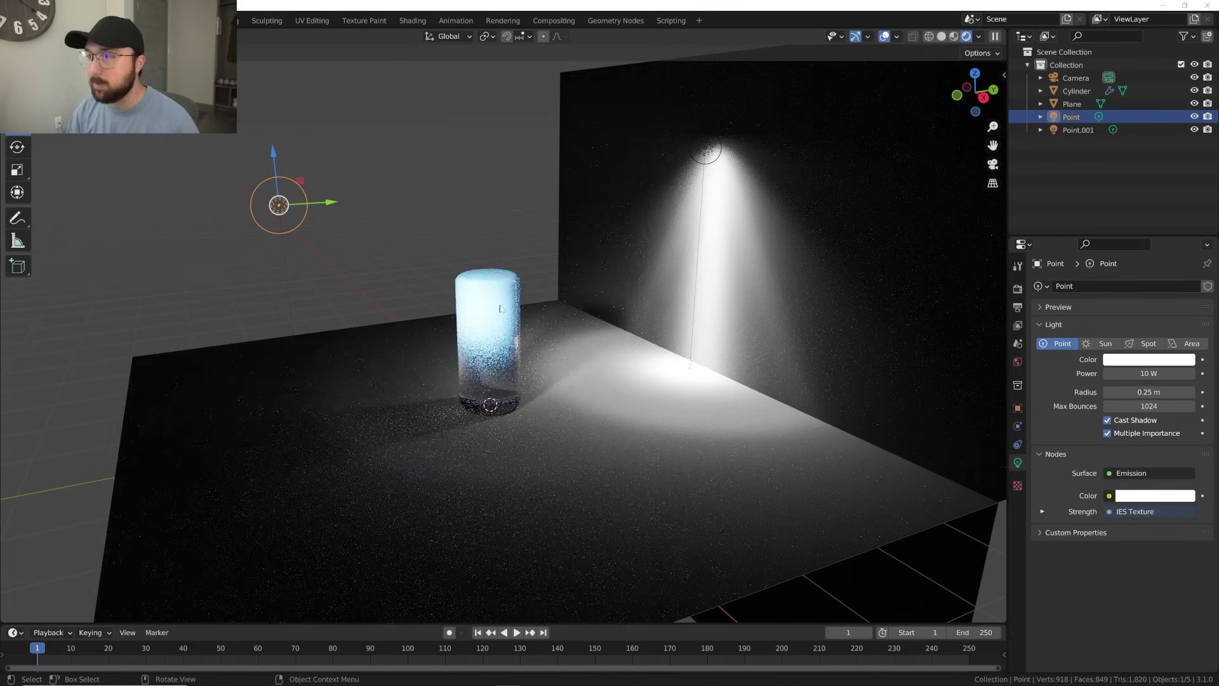
{"action": "key", "text": "KP_0"}
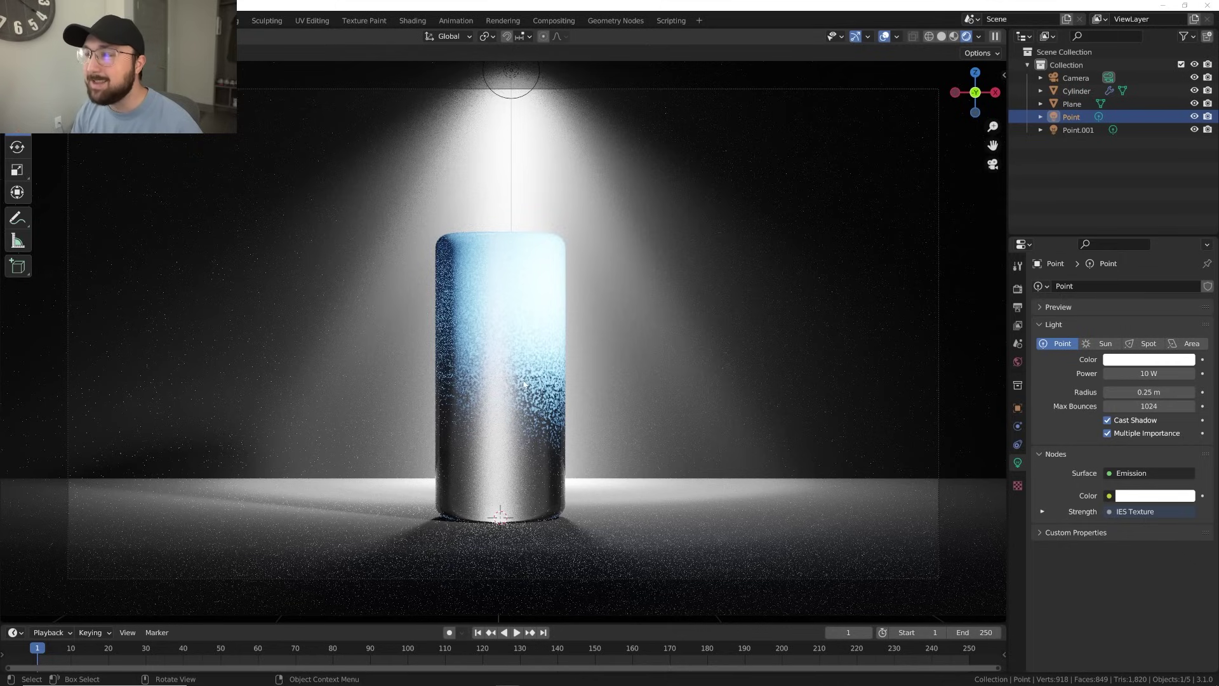
Step: Toggle the Point and Point.001 lights off and on to compare, then return to solid shading
{"action": "left_click", "coordinate": [1194, 117]}
{"action": "left_click", "coordinate": [1194, 117]}
{"action": "left_click", "coordinate": [1195, 129]}
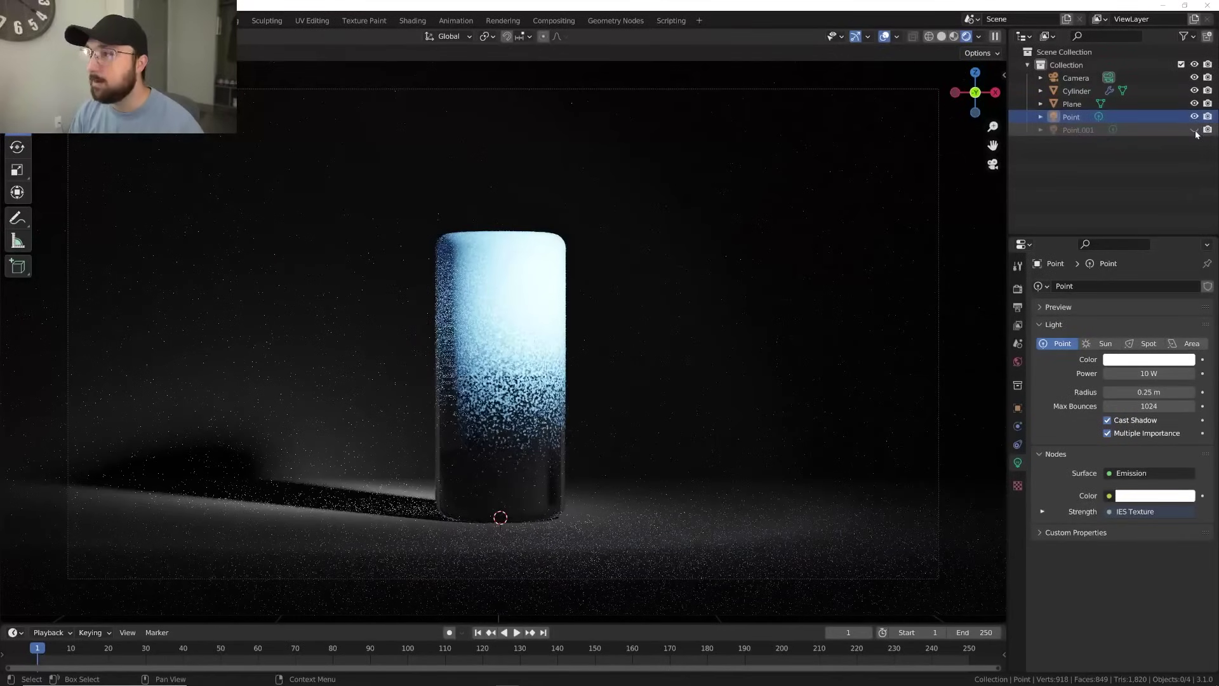
{"action": "left_click", "coordinate": [1195, 131]}
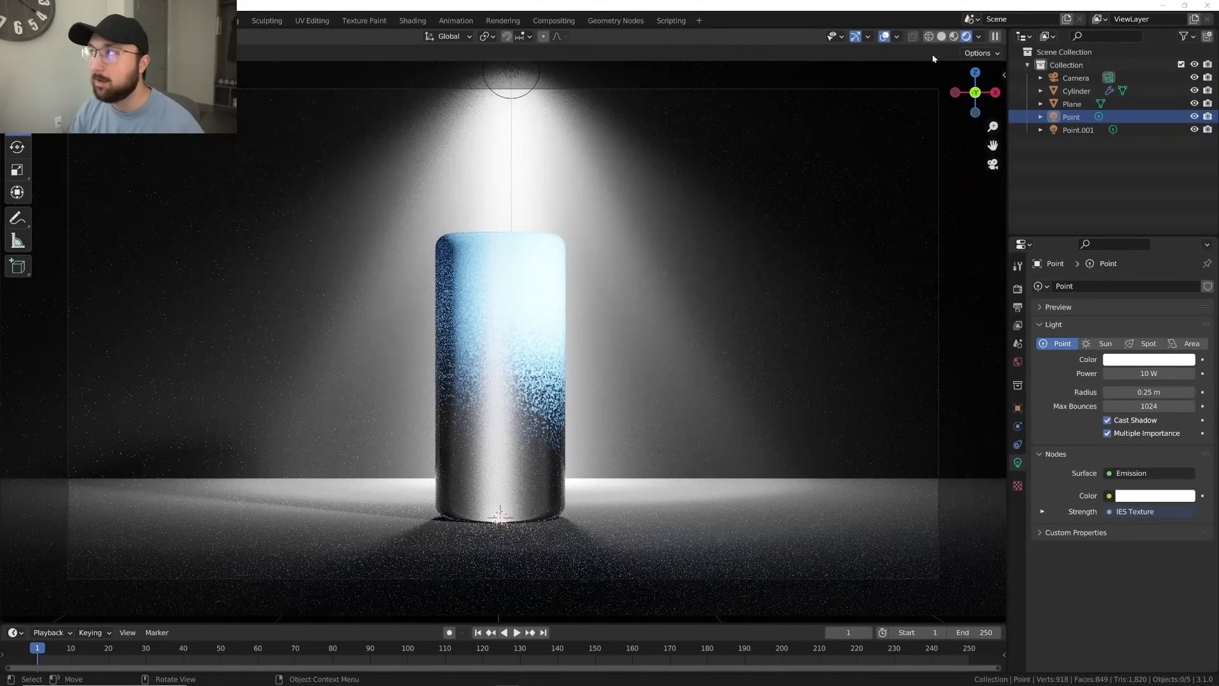
{"action": "left_click", "coordinate": [941, 36]}
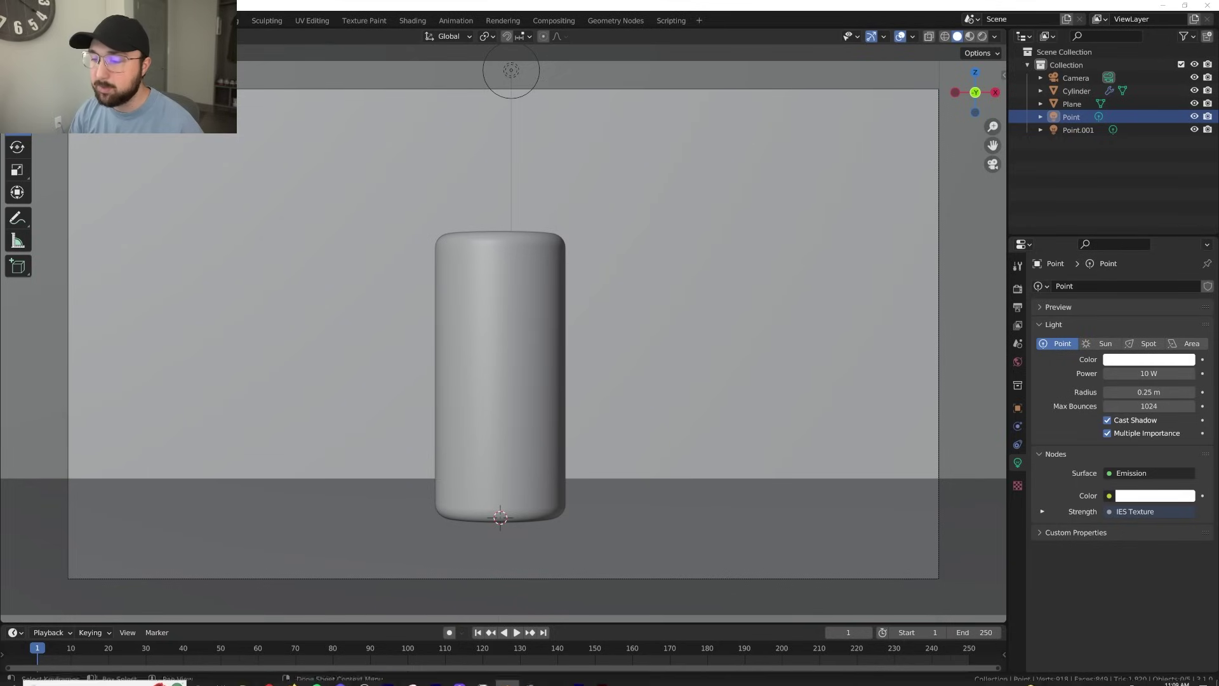
Step: Open the 2 light spot.blend bottle scene, then switch to the browser
{"action": "left_click", "coordinate": [275, 678]}
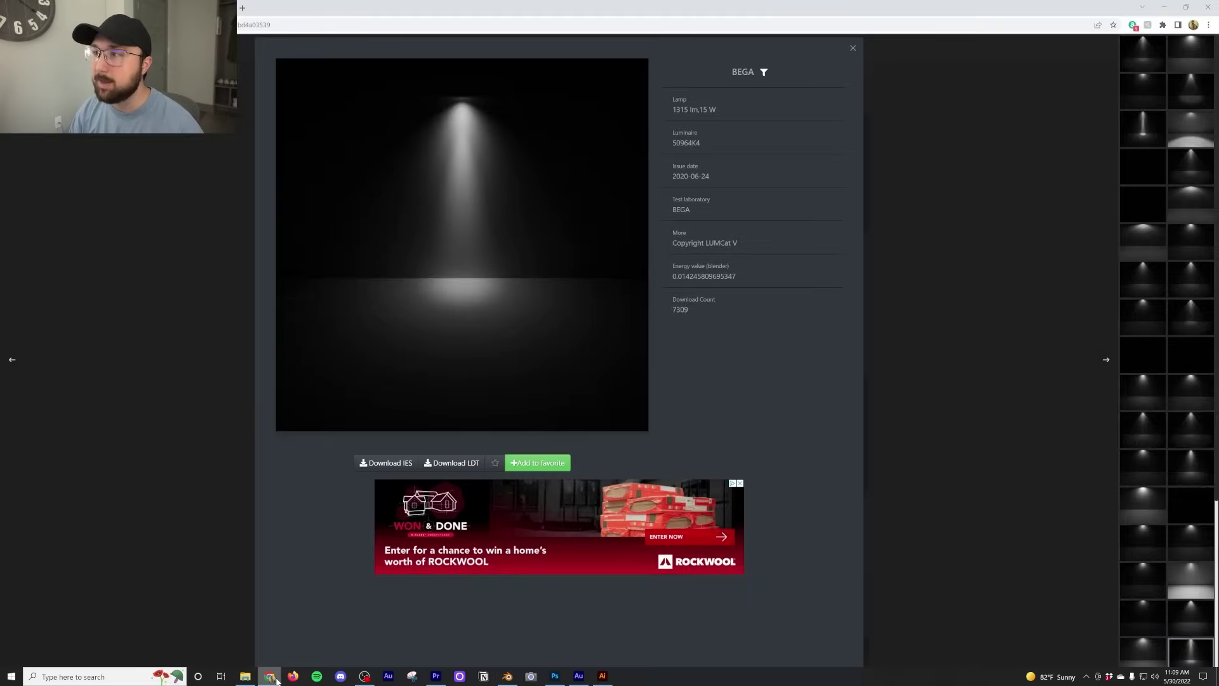
{"action": "left_click", "coordinate": [272, 677]}
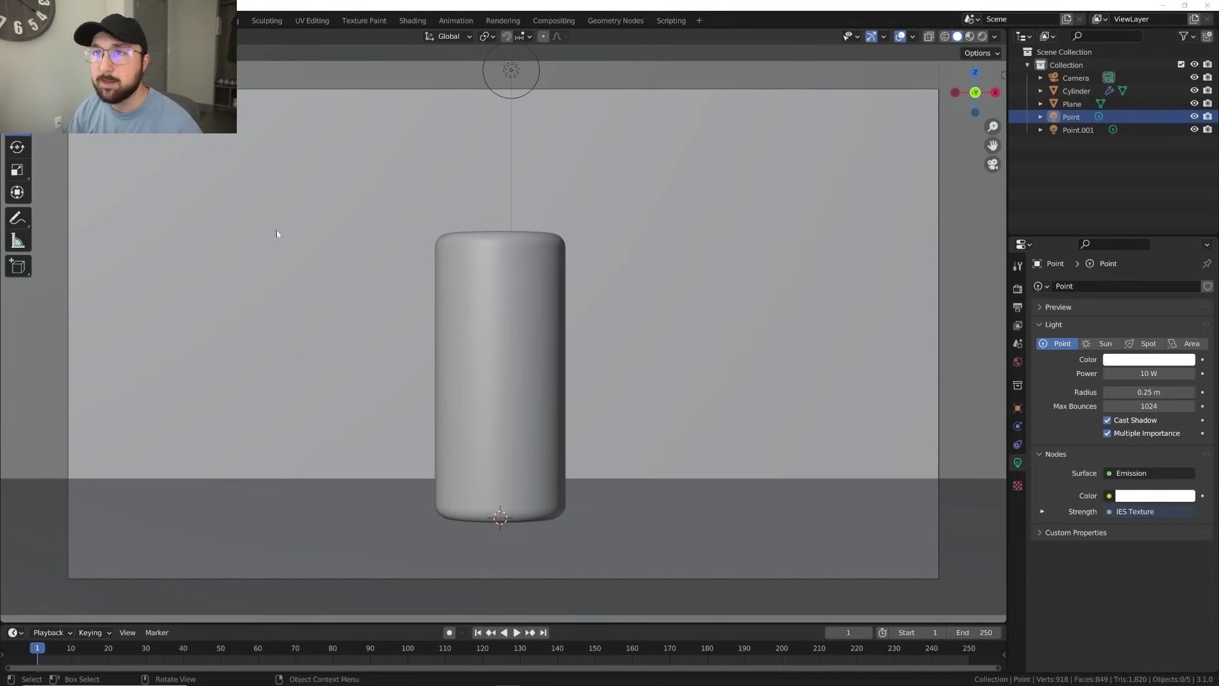
{"action": "left_click", "coordinate": [12, 21]}
{"action": "left_click", "coordinate": [26, 45]}
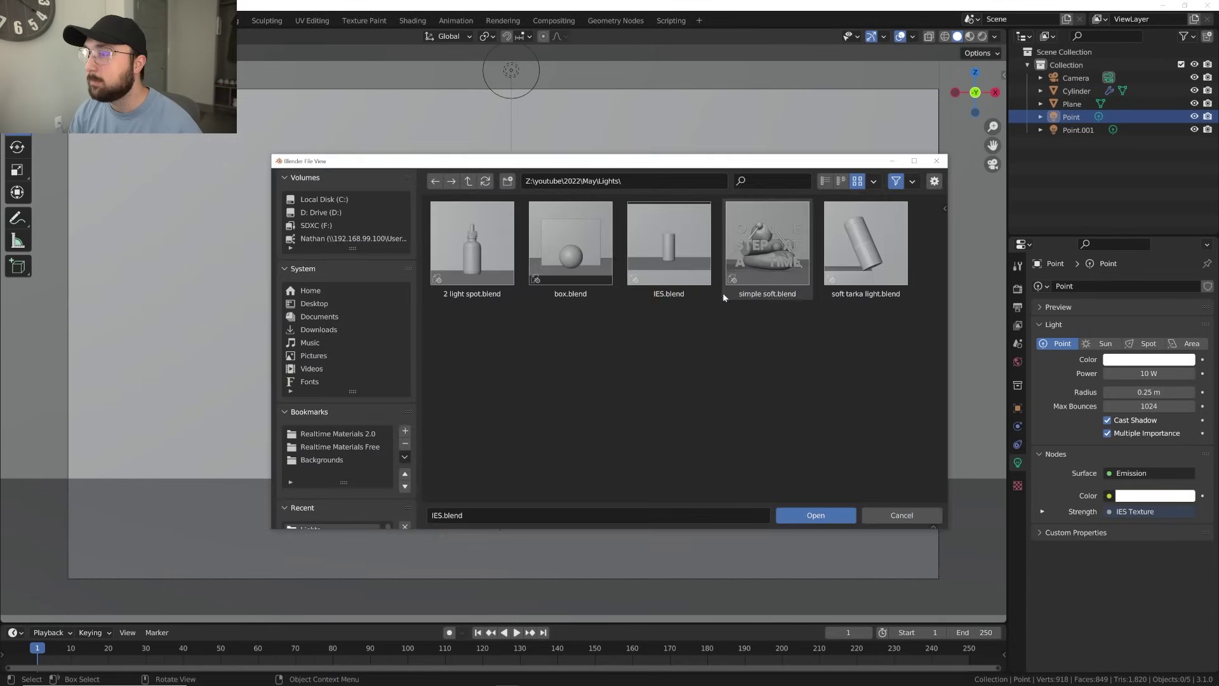
{"action": "double_click", "coordinate": [475, 248]}
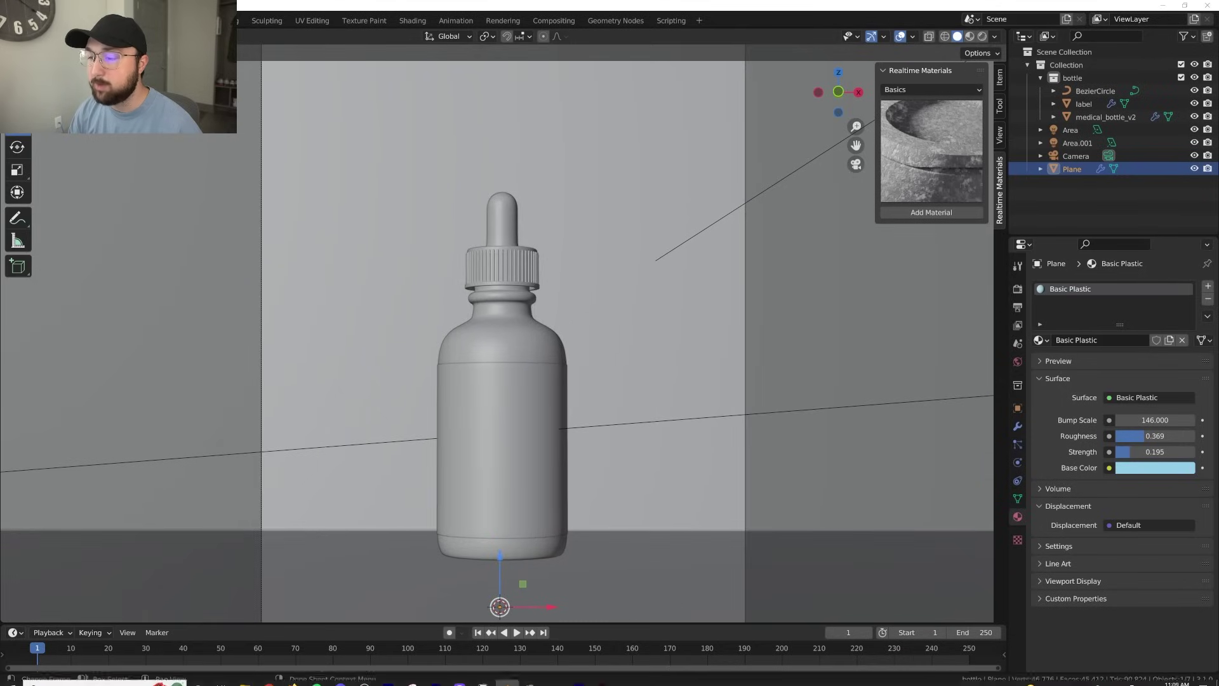
{"action": "left_click", "coordinate": [244, 676]}
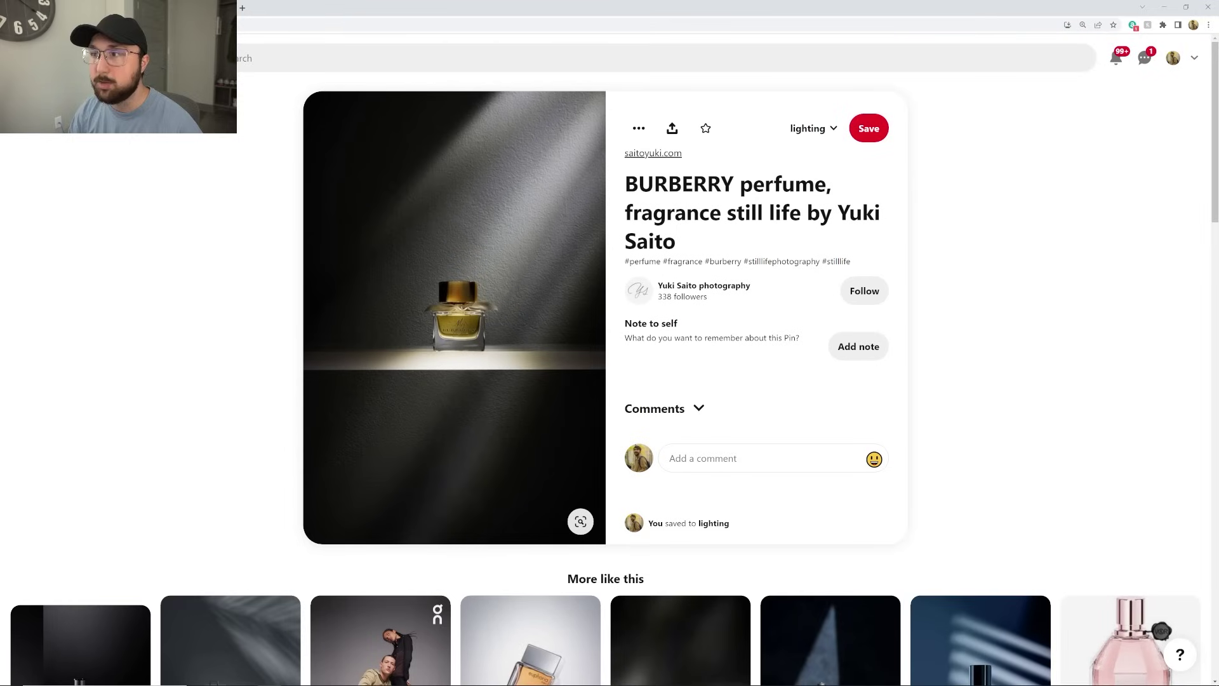
Step: Open the beige toothbrush pin from the lighting board and go back
{"action": "left_click", "coordinate": [260, 223]}
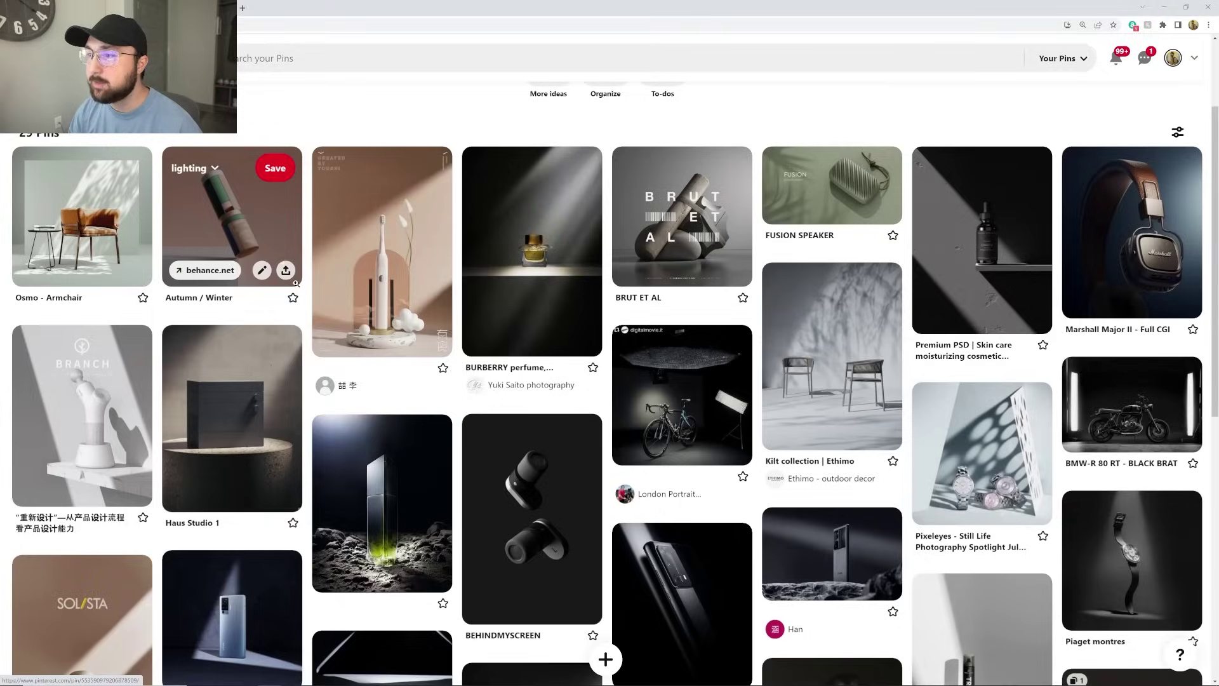
{"action": "left_click", "coordinate": [389, 250]}
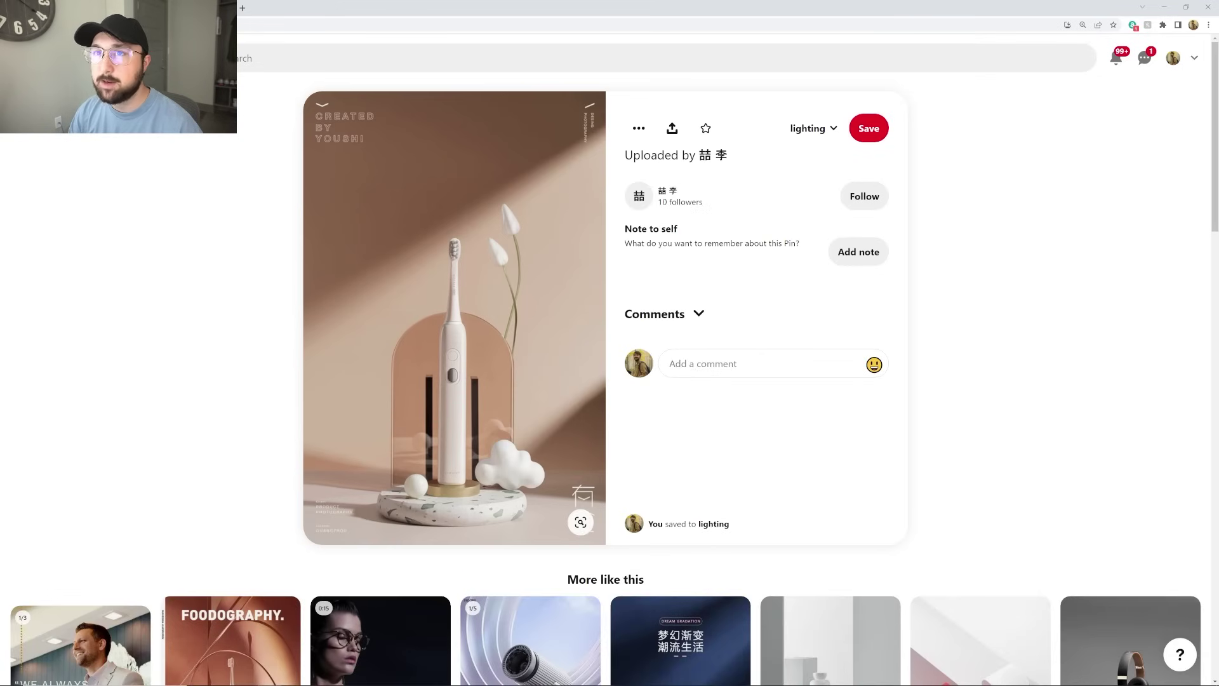
{"action": "key", "text": "alt+Left"}
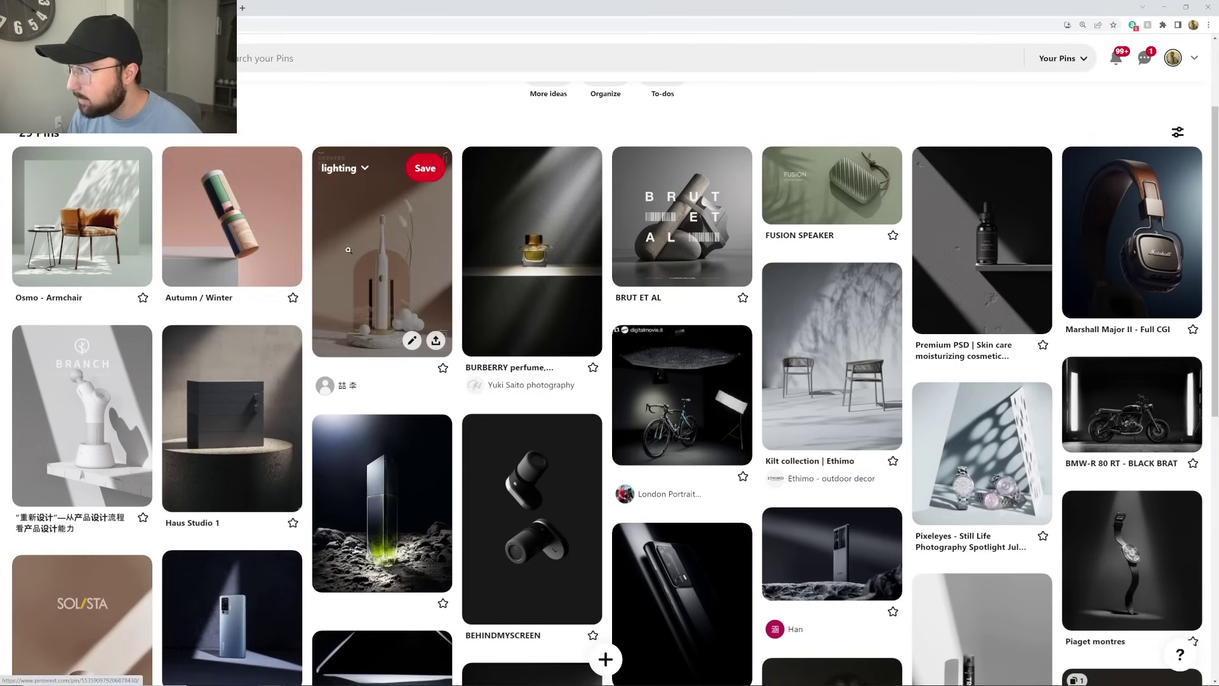
Step: View the Solista Thermal Bottle pin, then reopen the toothbrush pin
{"action": "scroll", "coordinate": [358, 252], "scroll_direction": "down", "scroll_amount": 5}
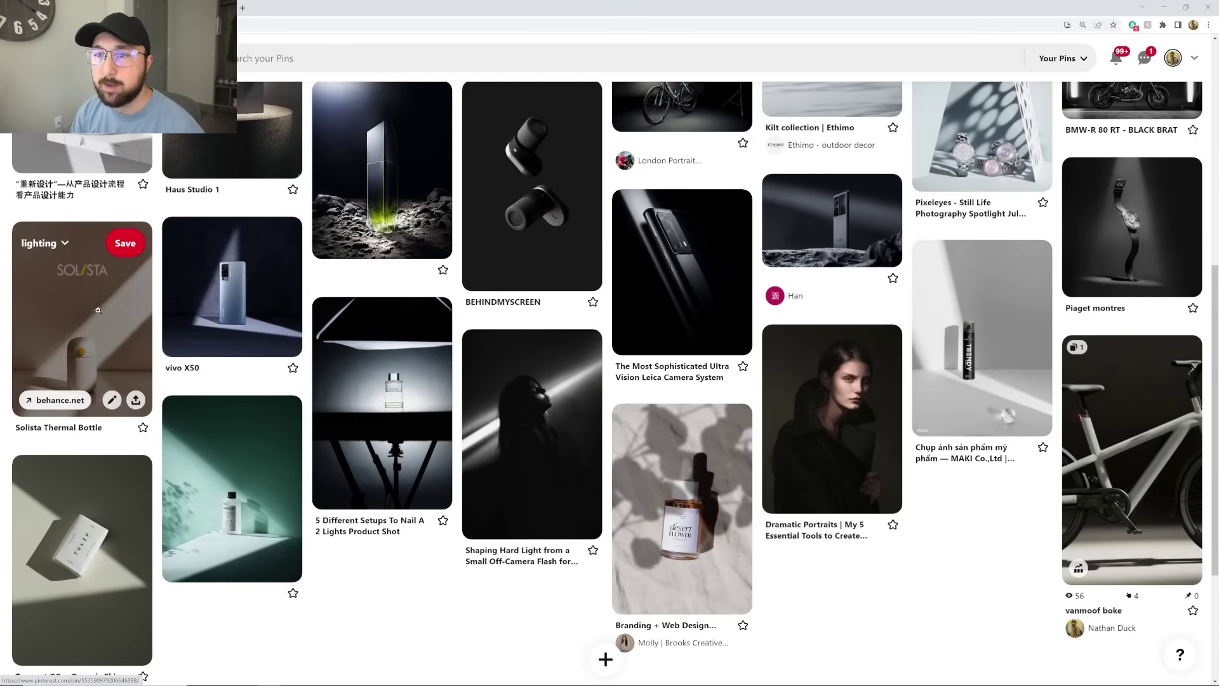
{"action": "left_click", "coordinate": [99, 311]}
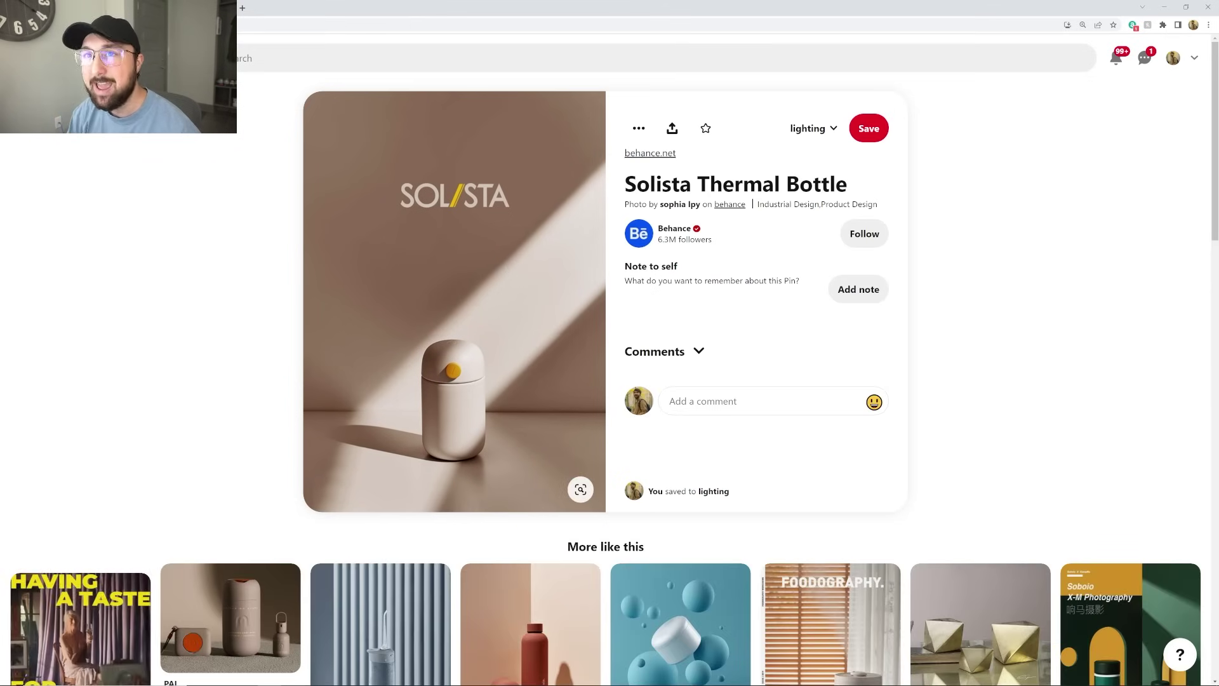
{"action": "key", "text": "alt+Left"}
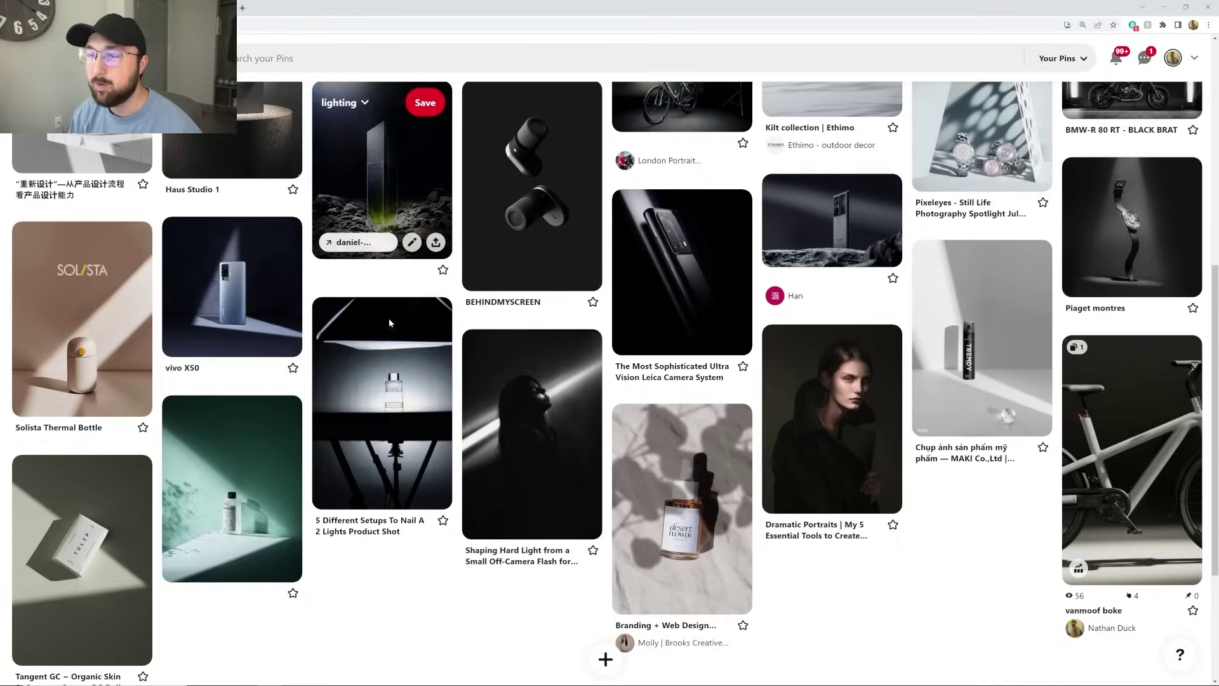
{"action": "scroll", "coordinate": [389, 318], "scroll_direction": "up", "scroll_amount": 6}
{"action": "left_click", "coordinate": [384, 357]}
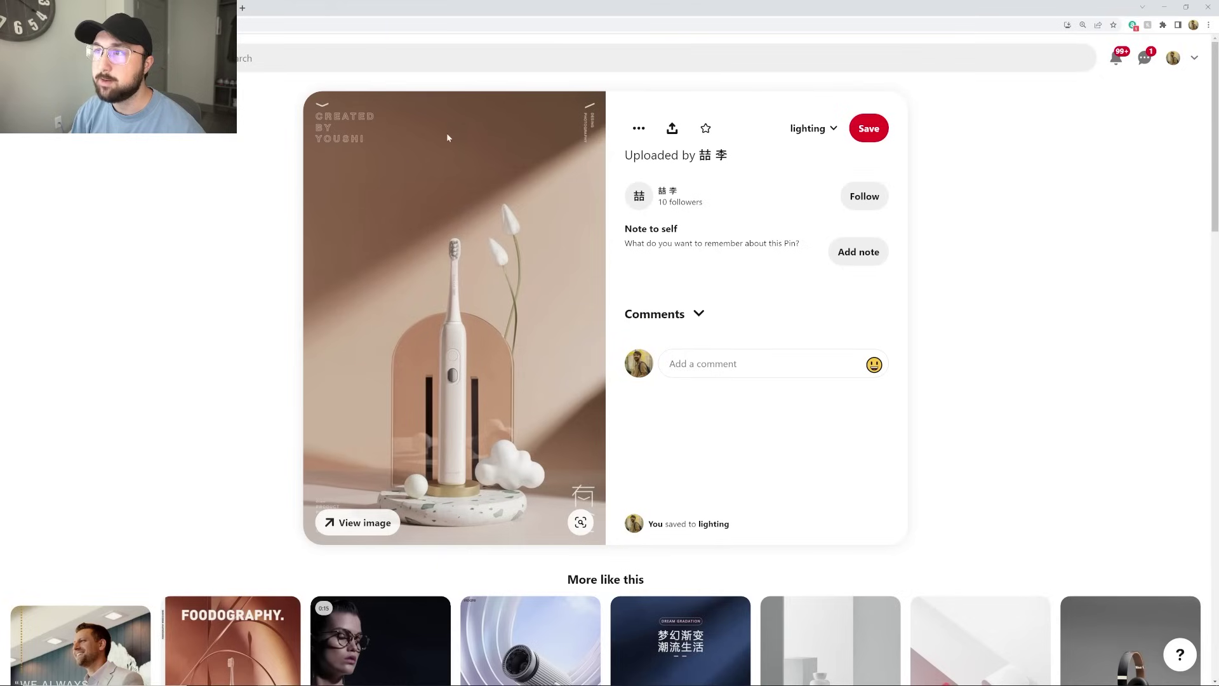
{"action": "mouse_move", "coordinate": [444, 680]}
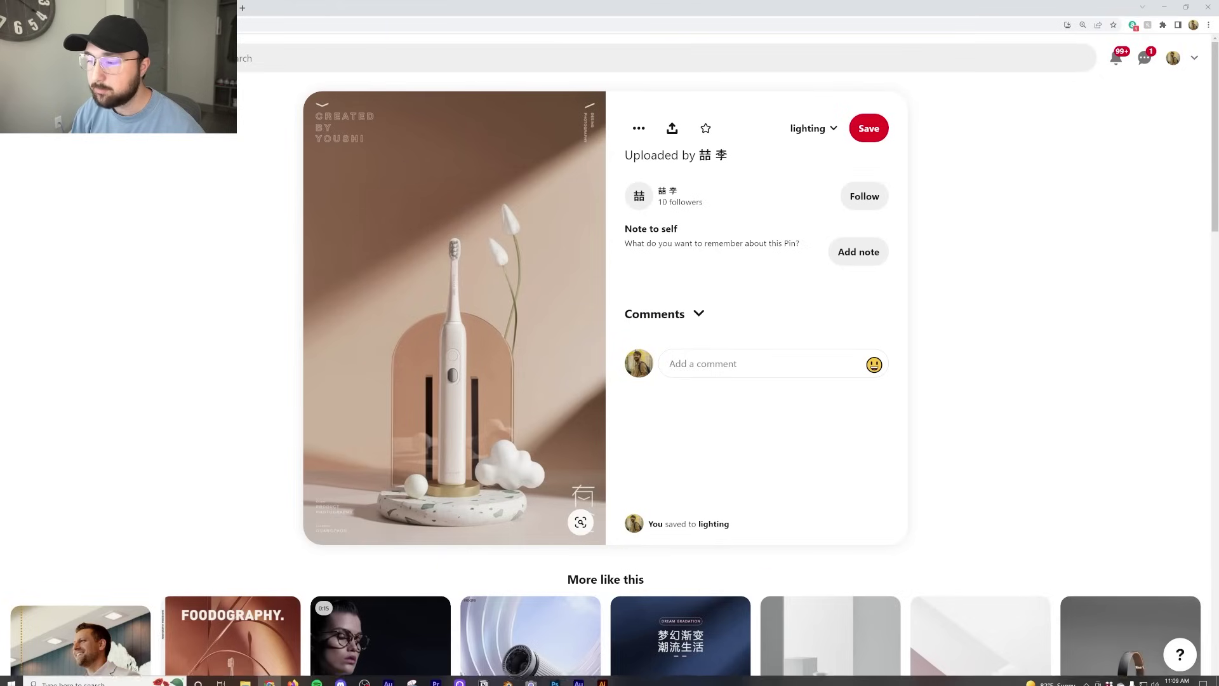
Step: Back in Blender, show Render settings, render the bottle viewport, and select Area.001
{"action": "left_click", "coordinate": [507, 677]}
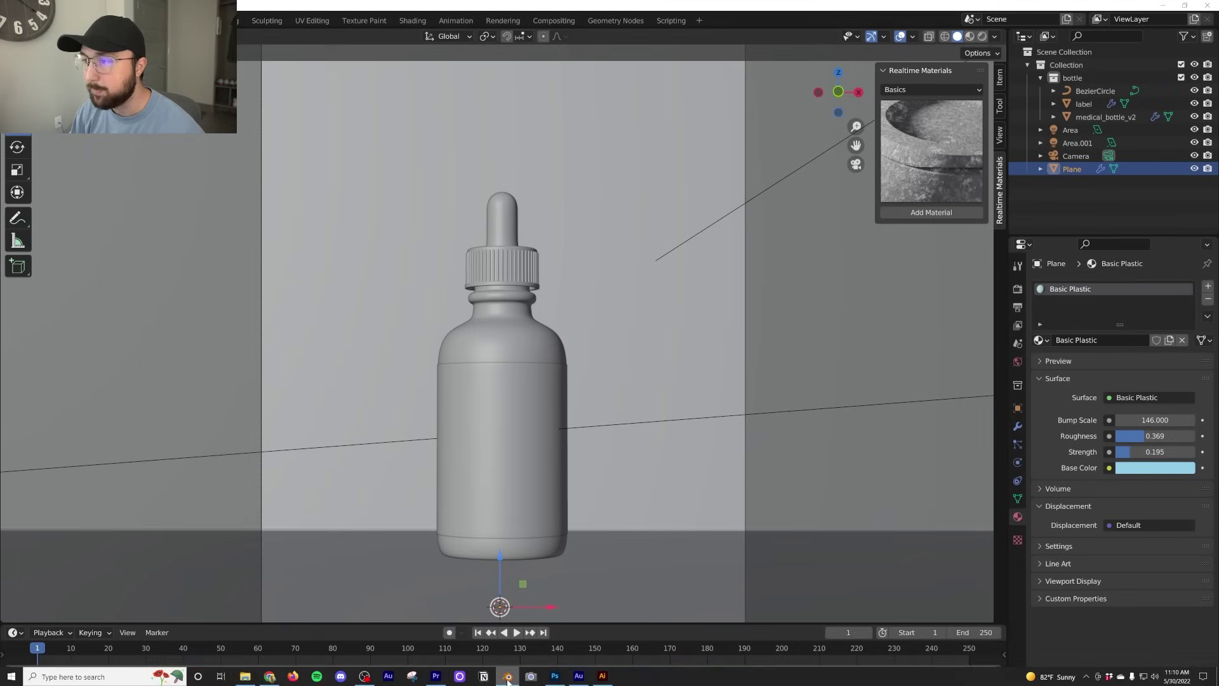
{"action": "left_click", "coordinate": [1018, 289]}
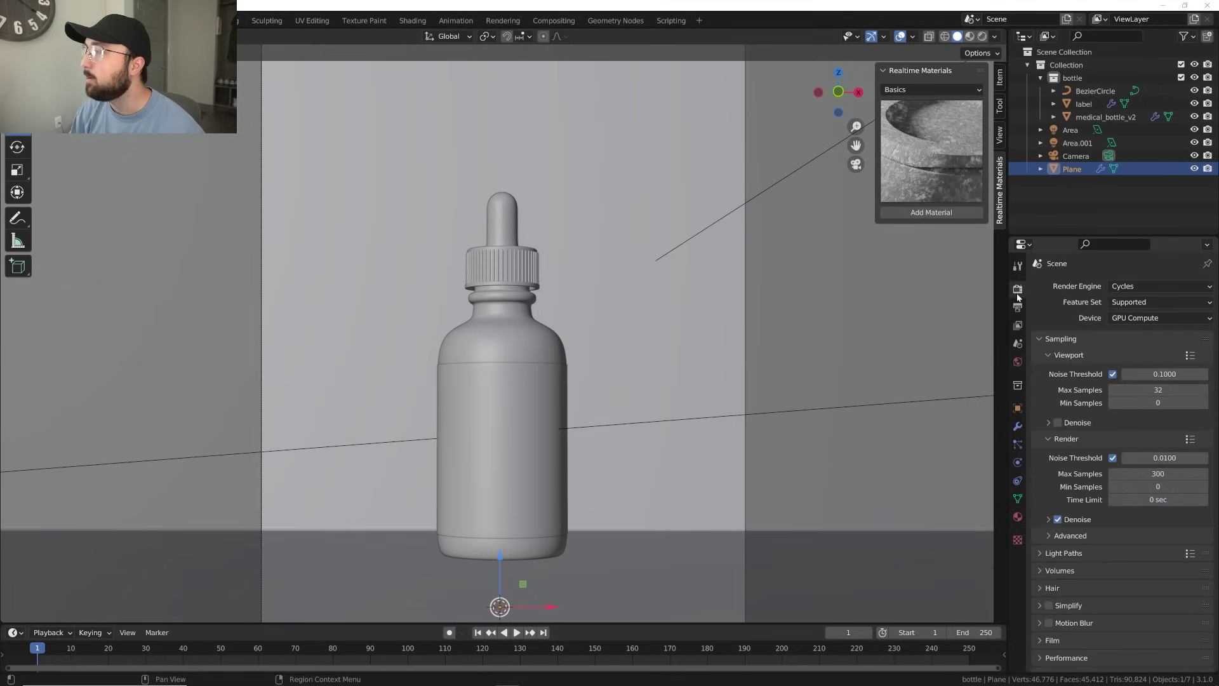
{"action": "left_click", "coordinate": [986, 37]}
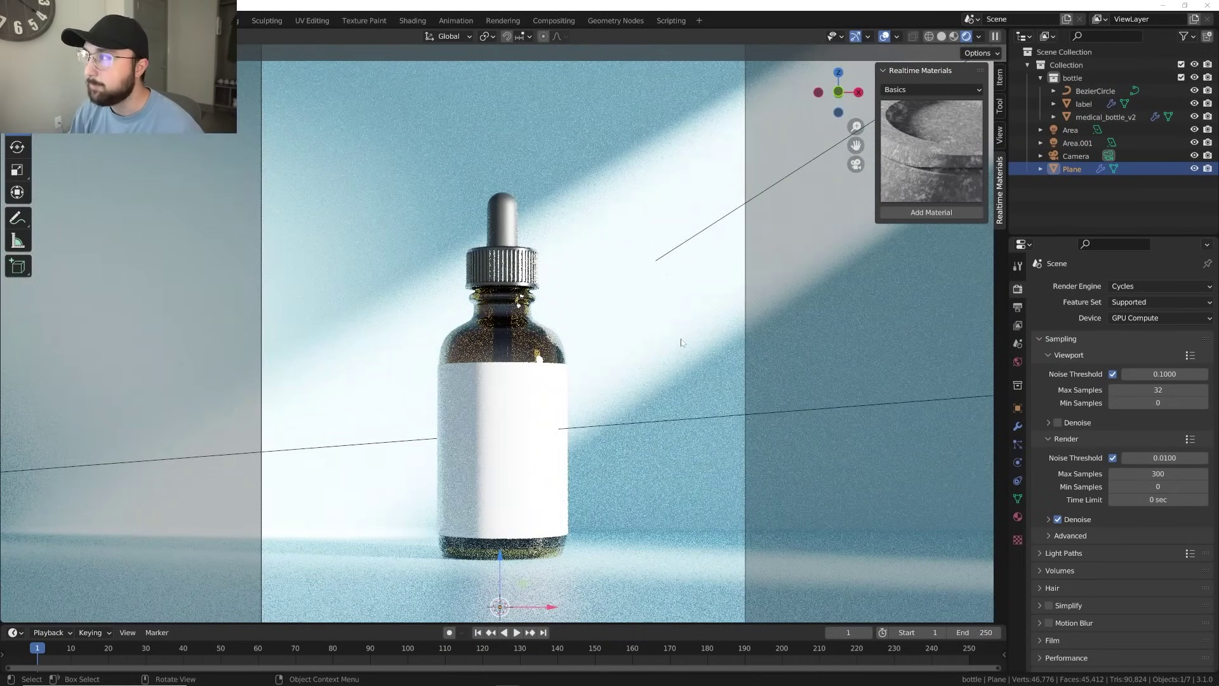
{"action": "left_click", "coordinate": [1076, 143]}
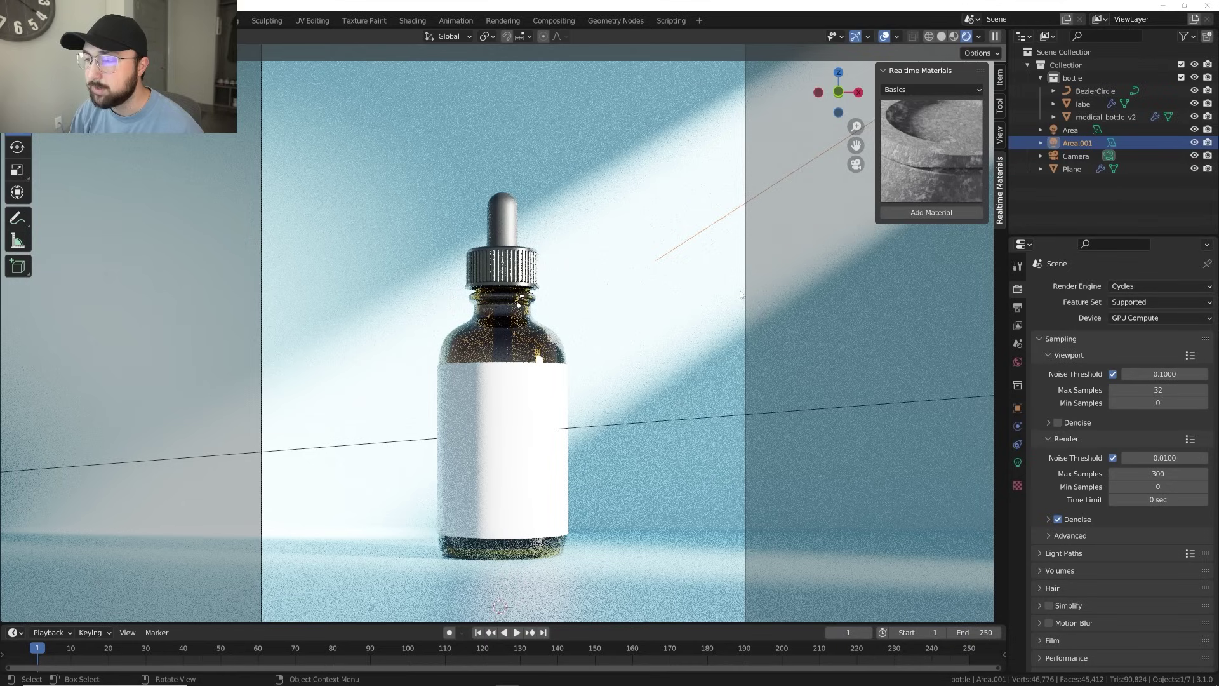
{"action": "key", "text": "shift+a"}
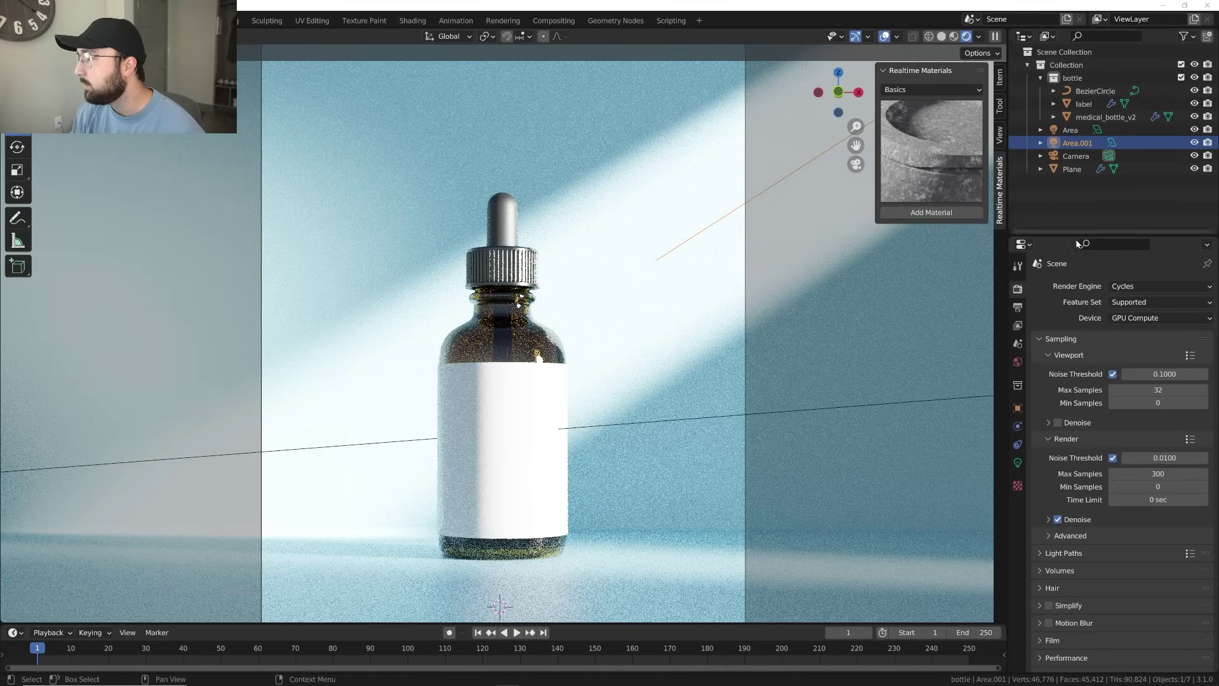
Step: Narrow Area.001's beam spread to 1°, then set it to 5°
{"action": "left_click", "coordinate": [1019, 461]}
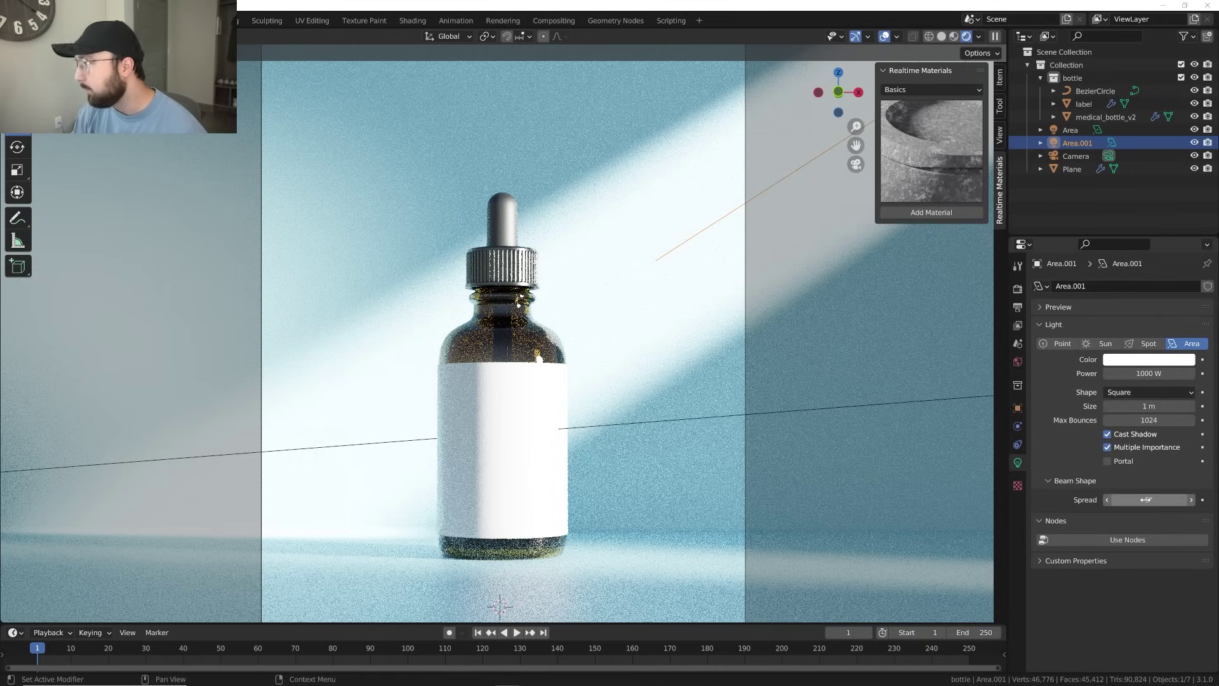
{"action": "left_click", "coordinate": [1136, 193]}
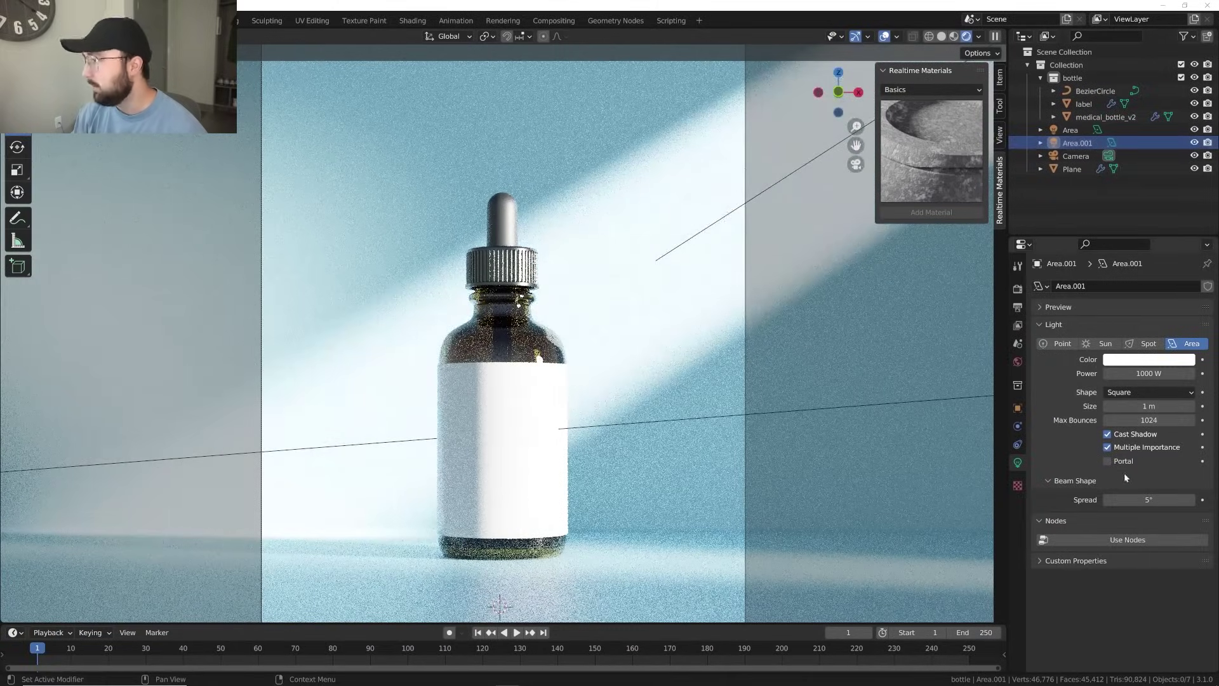
{"action": "left_click_drag", "start_coordinate": [1148, 499], "coordinate": [1120, 500]}
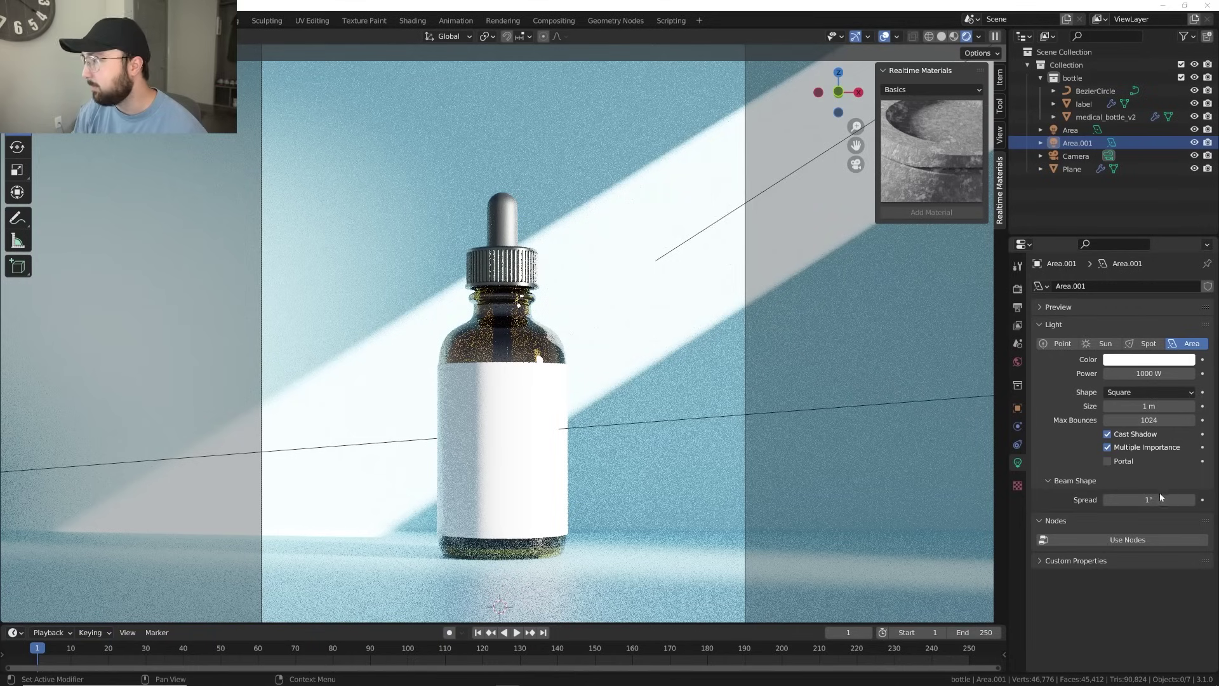
{"action": "left_click", "coordinate": [1160, 499]}
{"action": "type", "text": "5"}
{"action": "key", "text": "Return"}
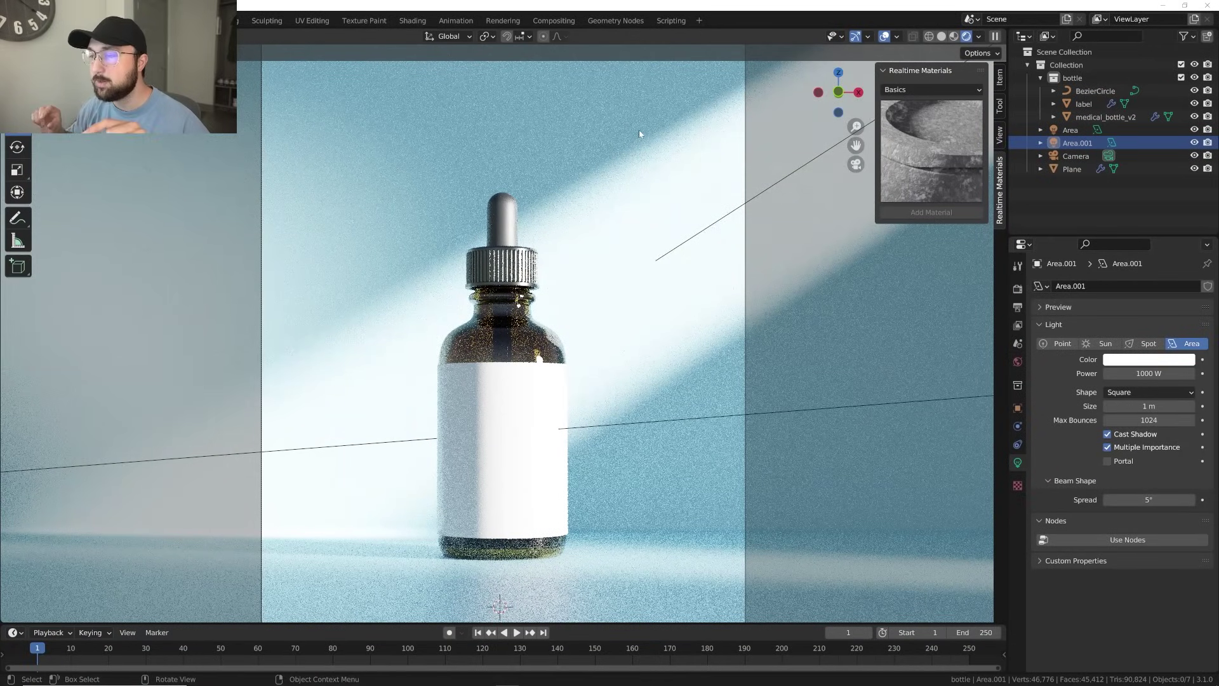
Step: Toggle the other Area light's visibility while orbiting in toward the bottle set
{"action": "left_click", "coordinate": [1194, 129]}
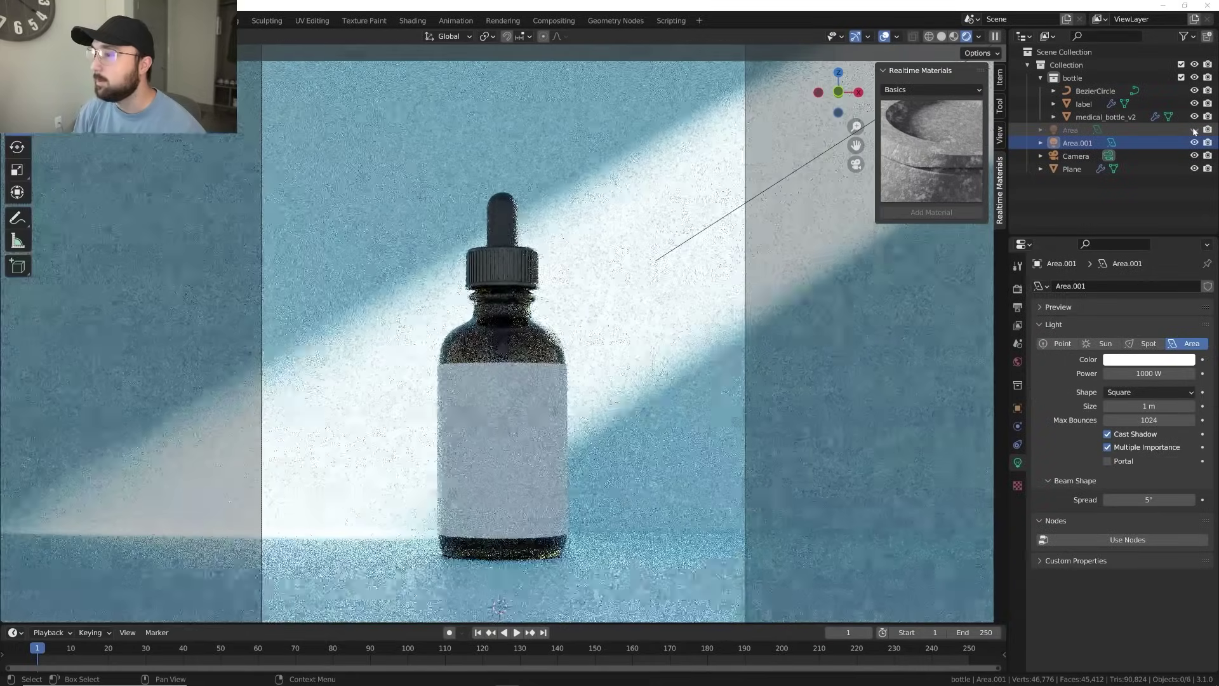
{"action": "middle_click_drag", "start_coordinate": [790, 230], "coordinate": [698, 248]}
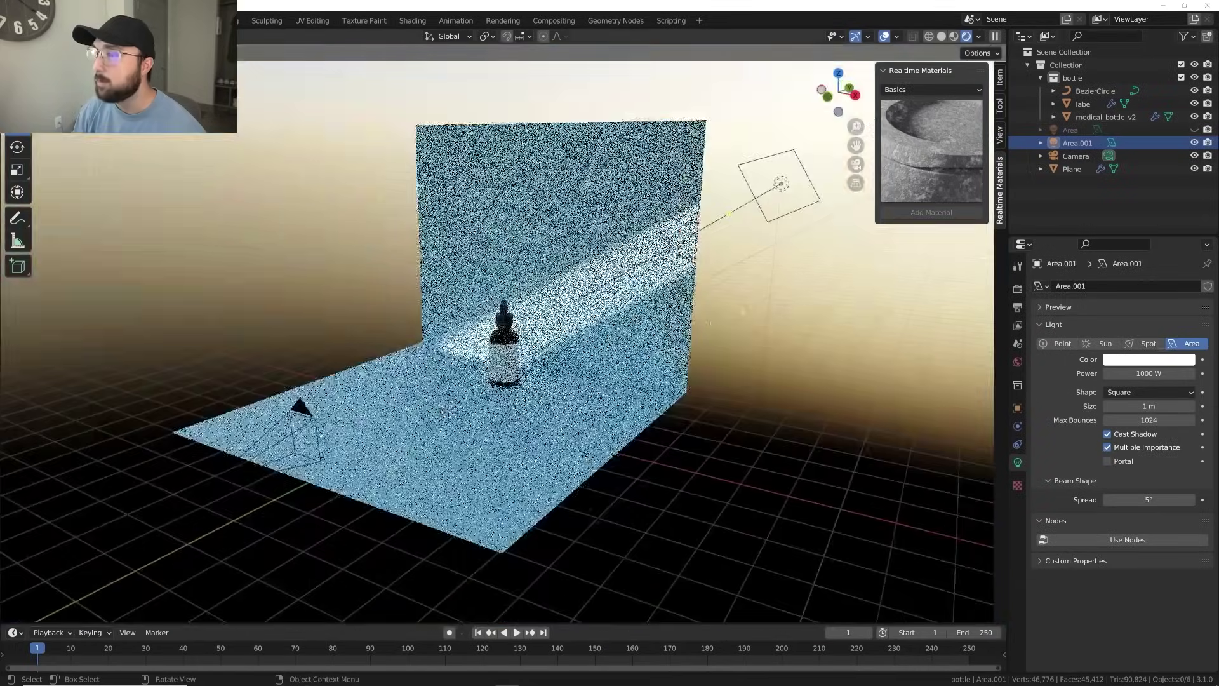
{"action": "left_click", "coordinate": [1194, 129]}
{"action": "middle_click_drag", "start_coordinate": [629, 355], "coordinate": [684, 310]}
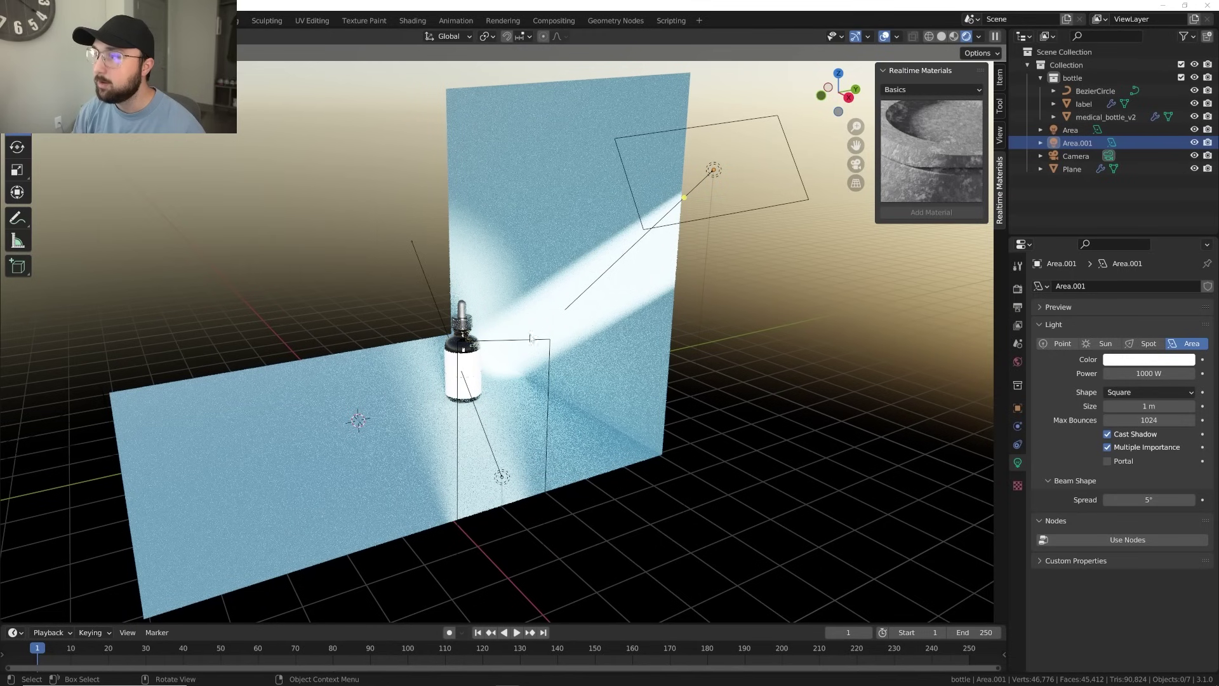
{"action": "scroll", "coordinate": [687, 226], "scroll_direction": "up", "scroll_amount": 3}
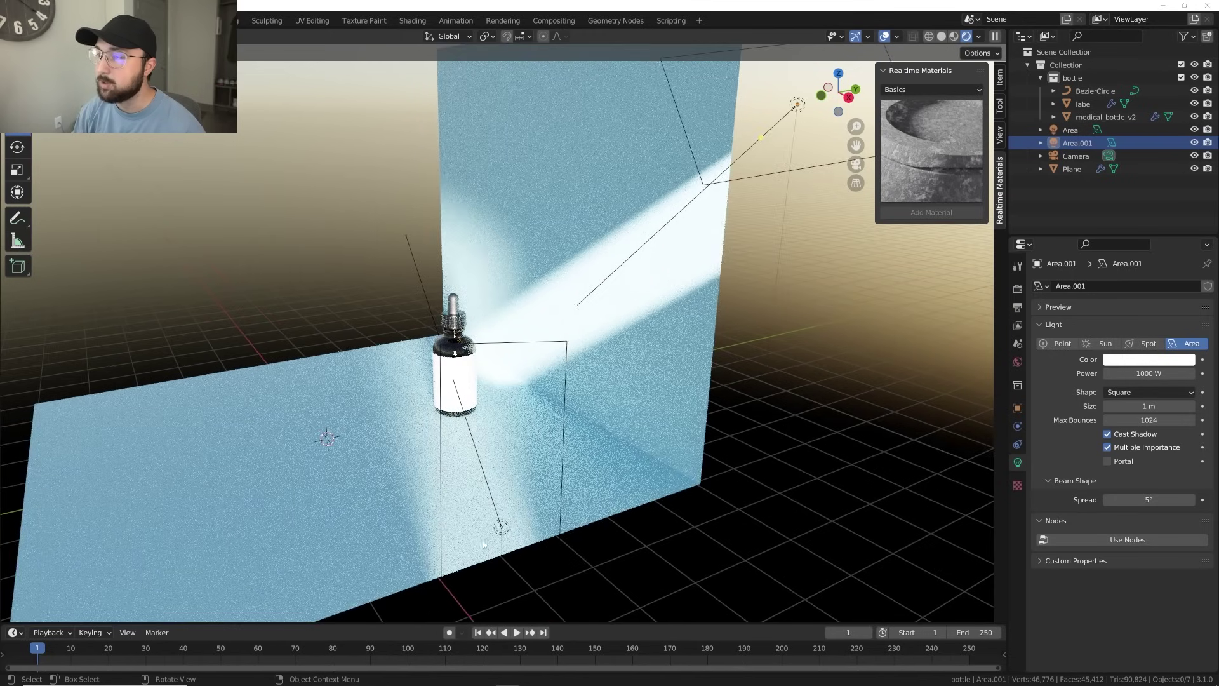
Step: Select the area light by the bottle base, view the Sky Texture settings, and return to camera view
{"action": "left_click", "coordinate": [501, 526]}
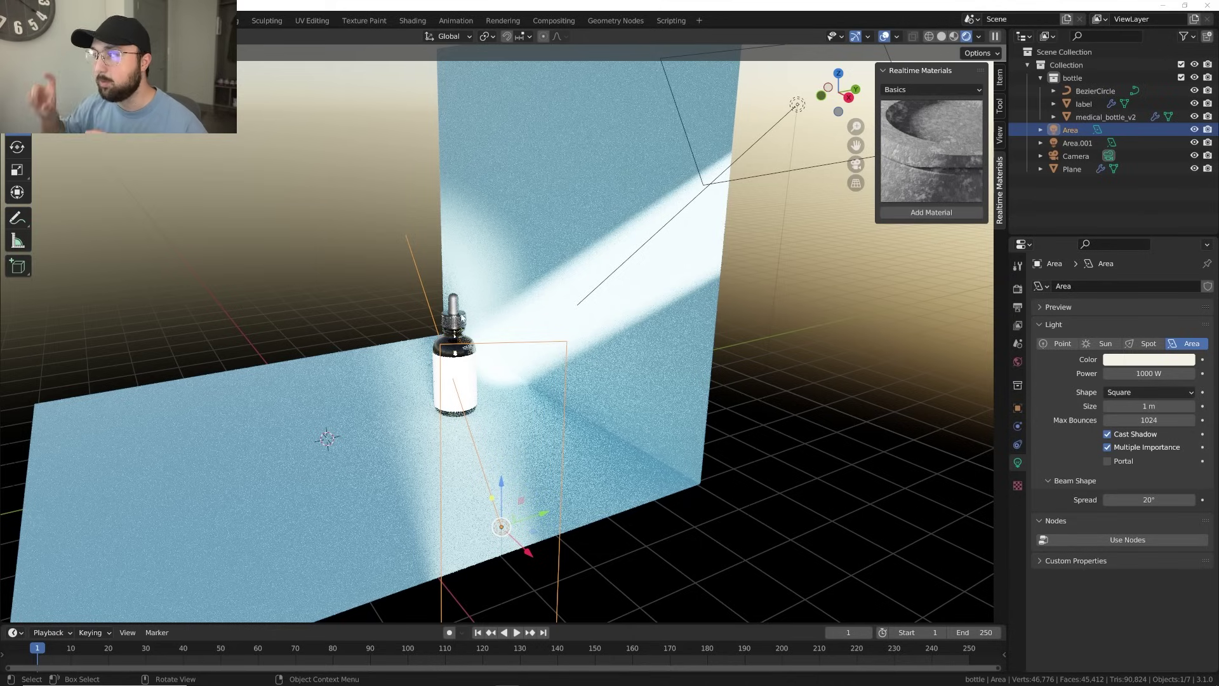
{"action": "middle_click_drag", "start_coordinate": [712, 376], "coordinate": [801, 369]}
{"action": "left_click", "coordinate": [1018, 362]}
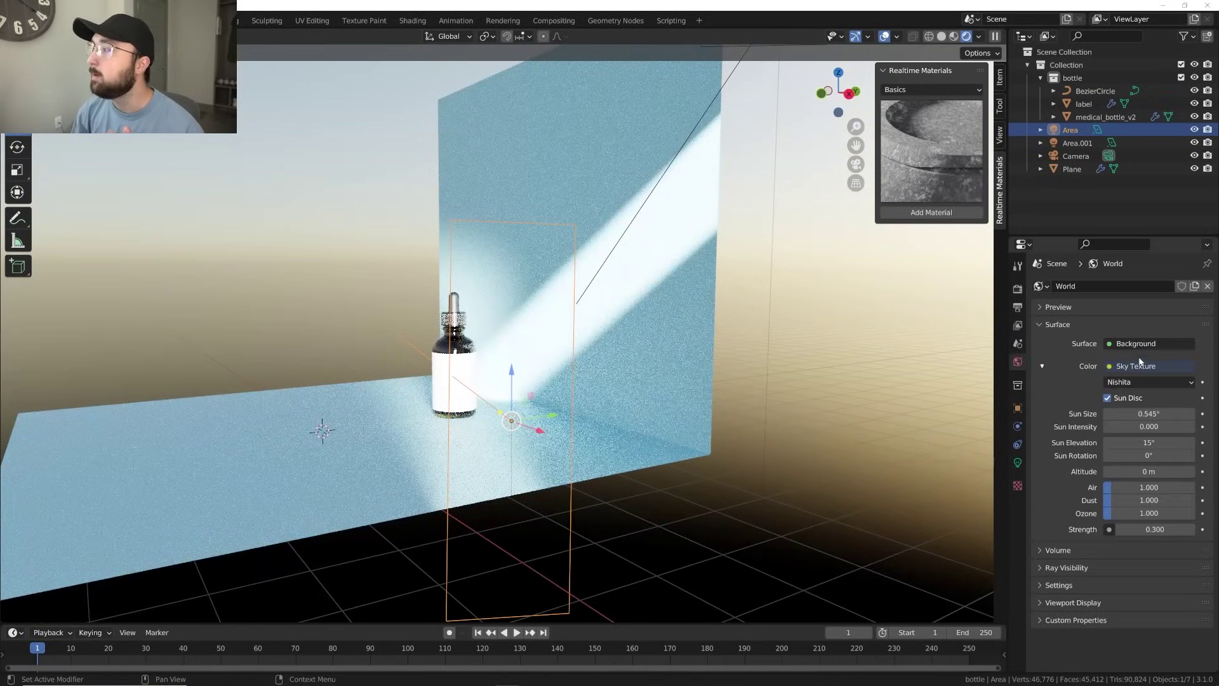
{"action": "left_click_drag", "start_coordinate": [1139, 427], "coordinate": [932, 406]}
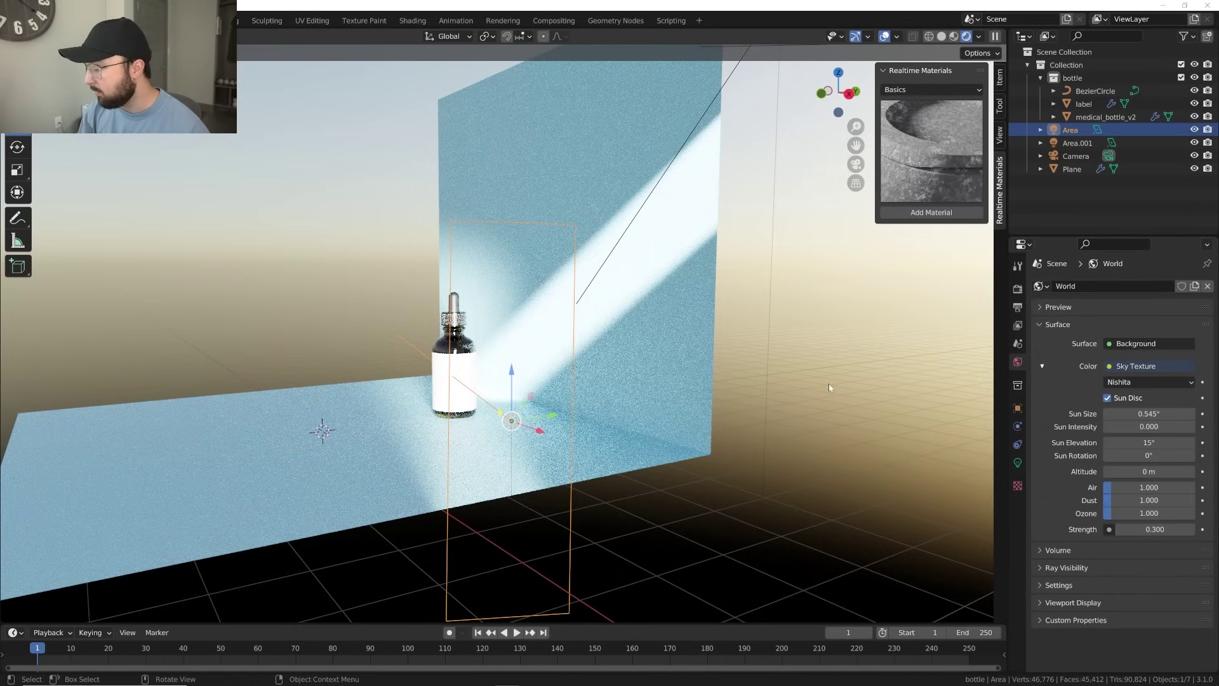
{"action": "key", "text": "KP_0"}
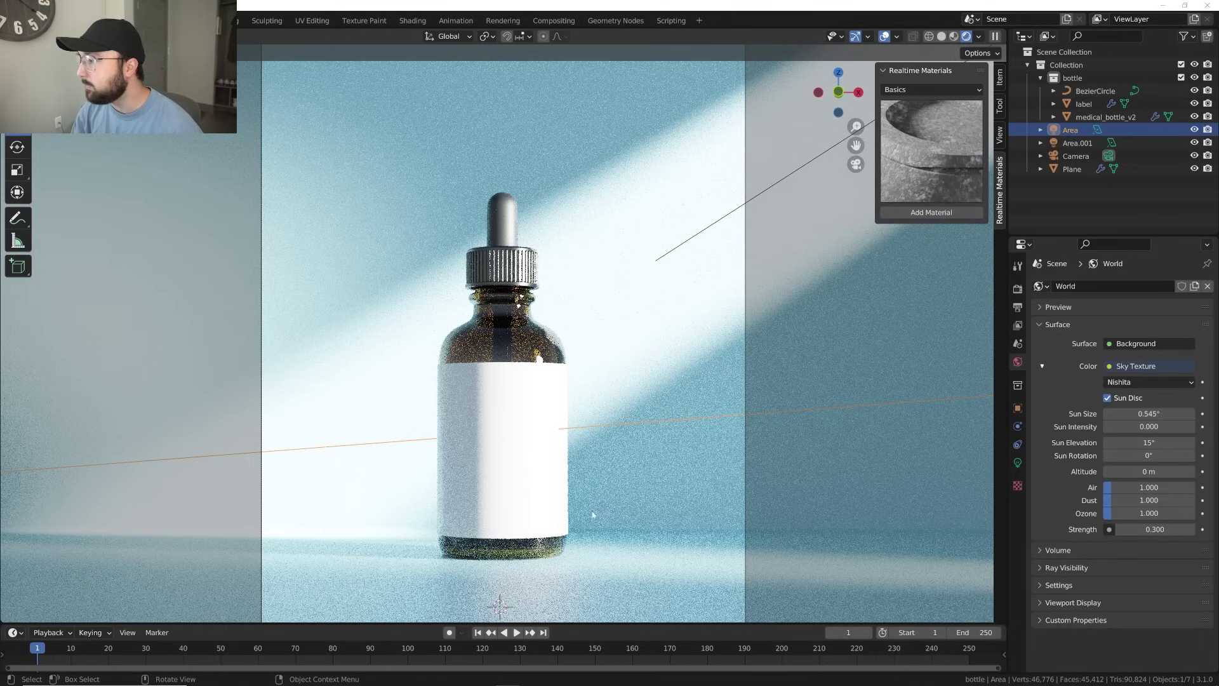
Step: Try sky Strength 0, revert to 0.300, switch to solid shading and go to the browser
{"action": "left_click", "coordinate": [1017, 463]}
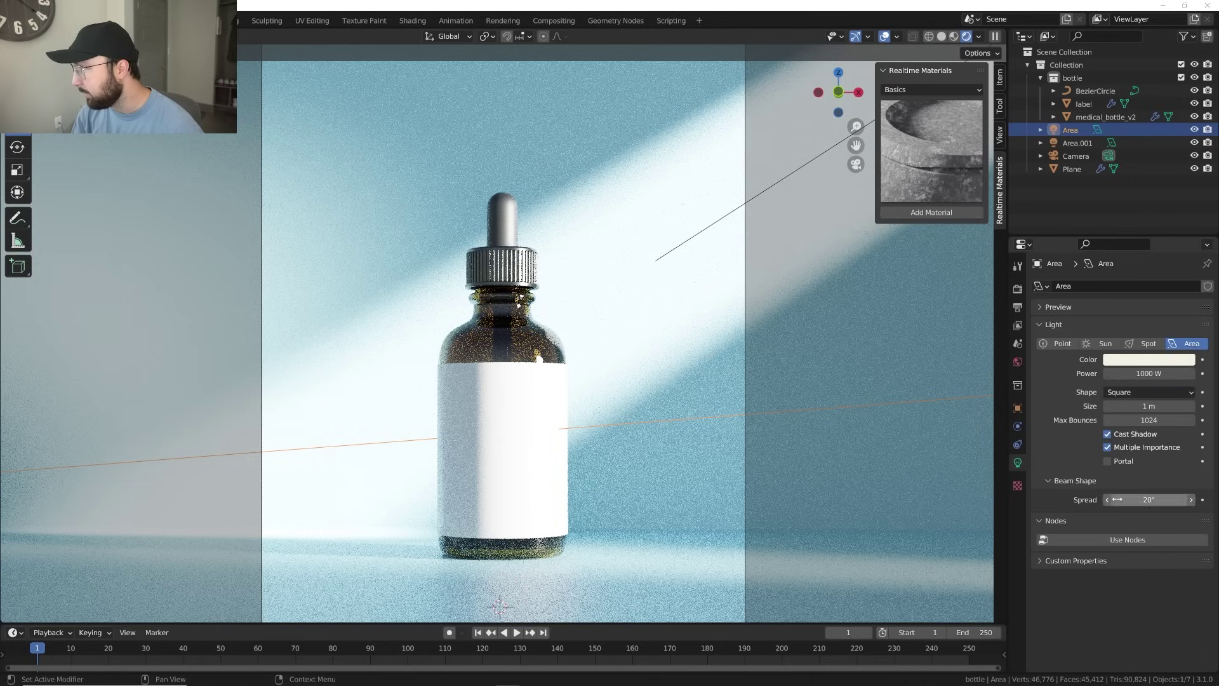
{"action": "left_click", "coordinate": [1018, 361]}
{"action": "left_click", "coordinate": [1154, 529]}
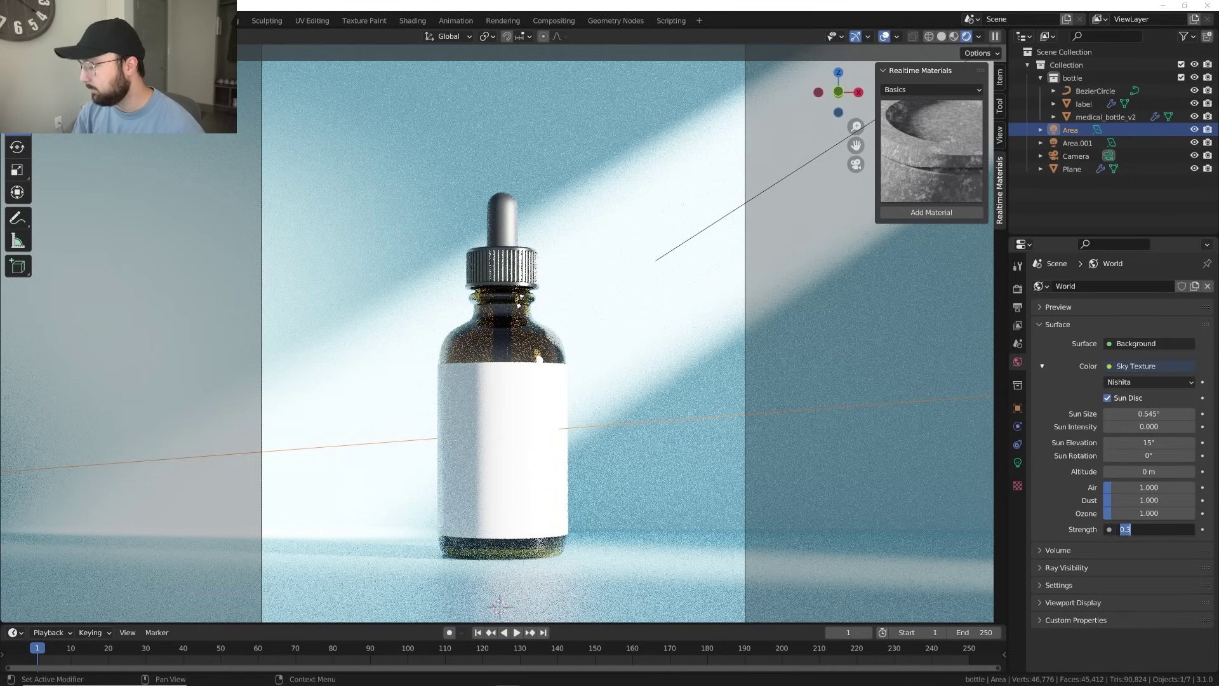
{"action": "type", "text": "0"}
{"action": "key", "text": "Return"}
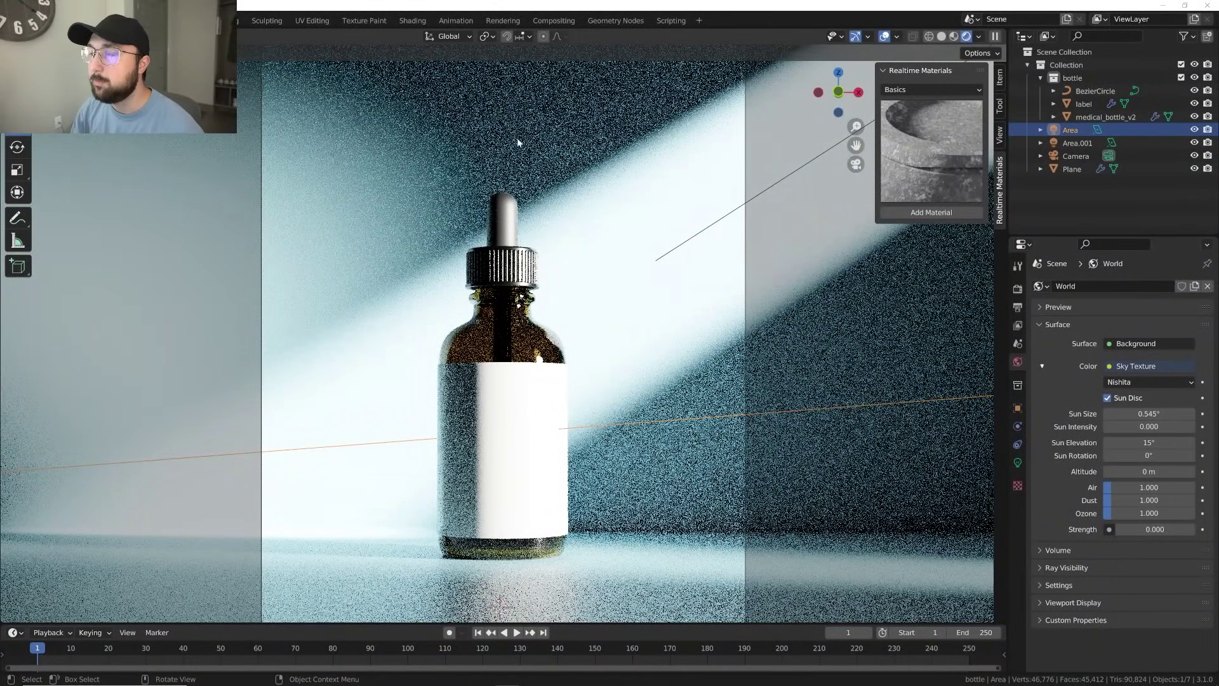
{"action": "key", "text": "ctrl+z"}
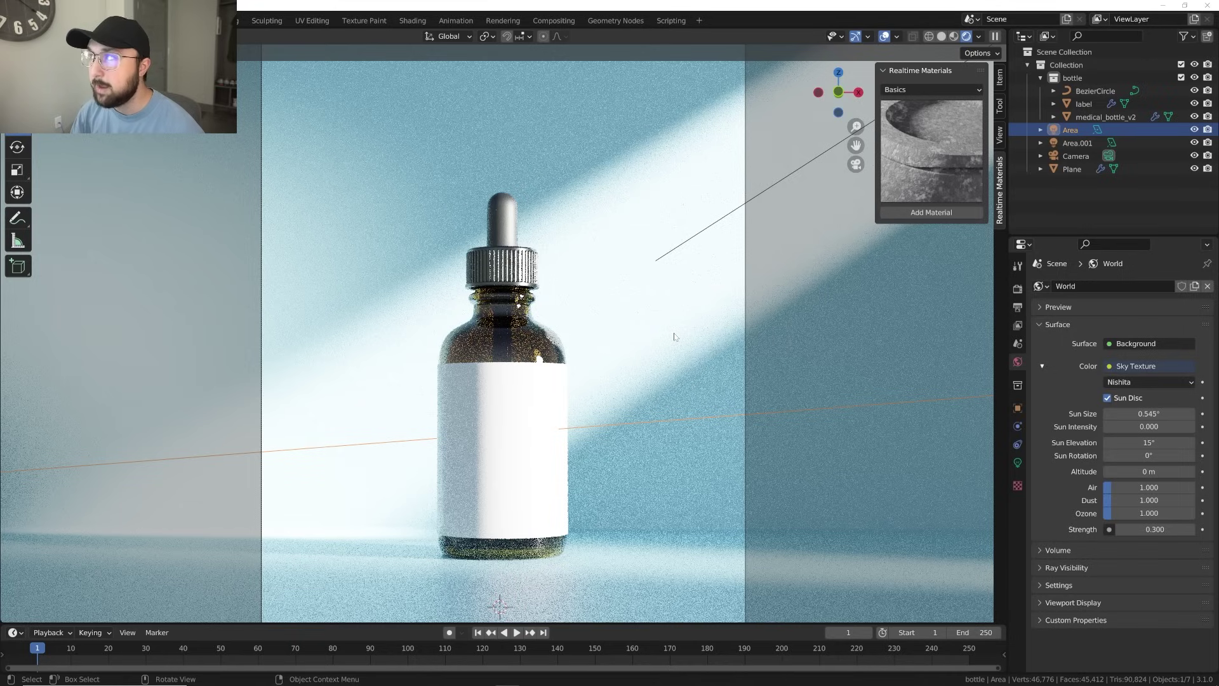
{"action": "key", "text": "z"}
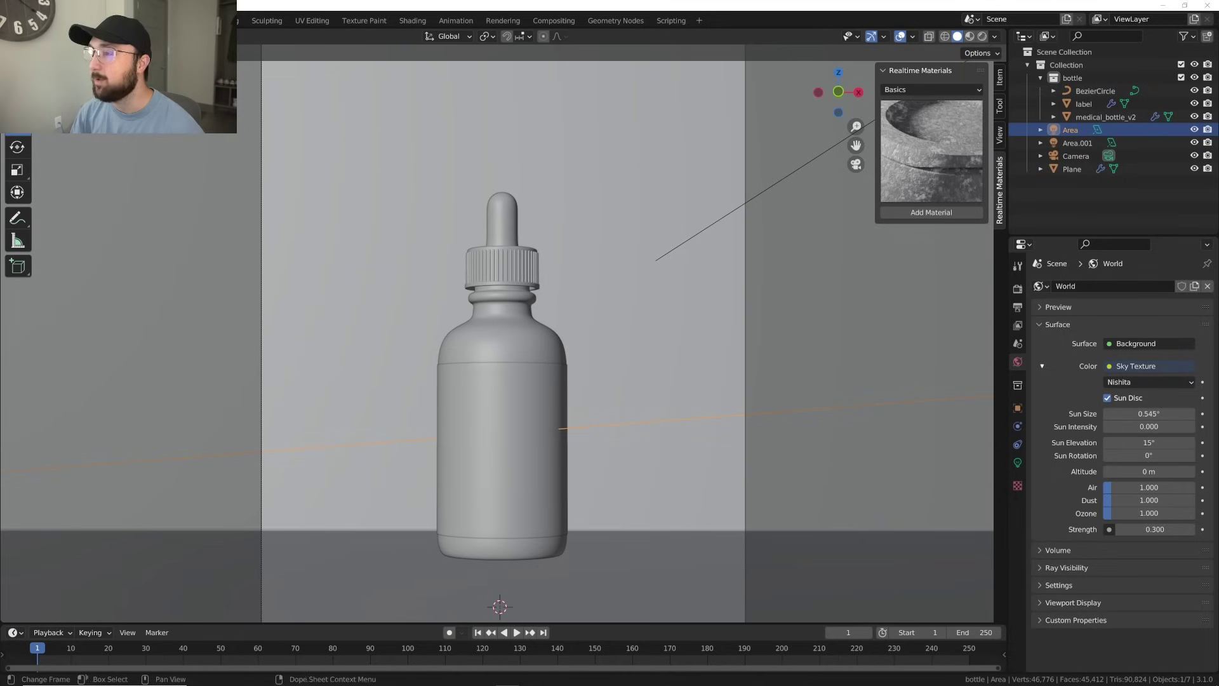
{"action": "key", "text": "alt+Tab"}
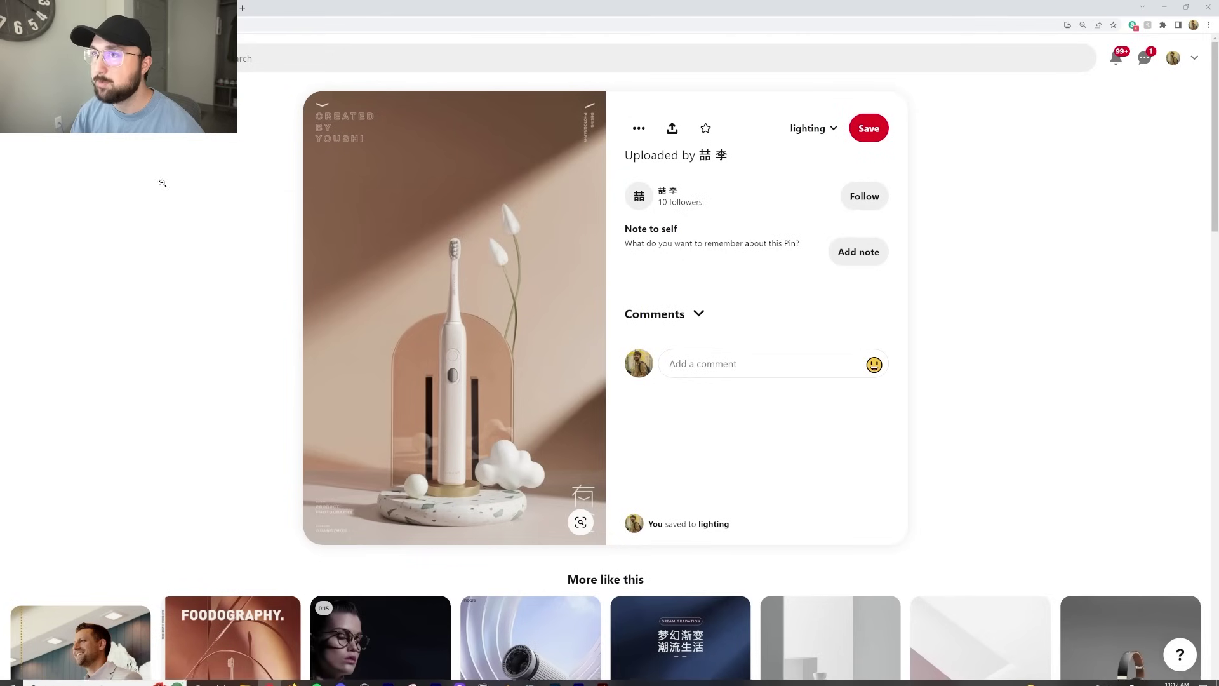
Step: View the Pixeleyes watch pin, then open the Haus Studio 1 pin from the lighting board
{"action": "left_click", "coordinate": [221, 155]}
{"action": "scroll", "coordinate": [813, 537], "scroll_direction": "down", "scroll_amount": 4}
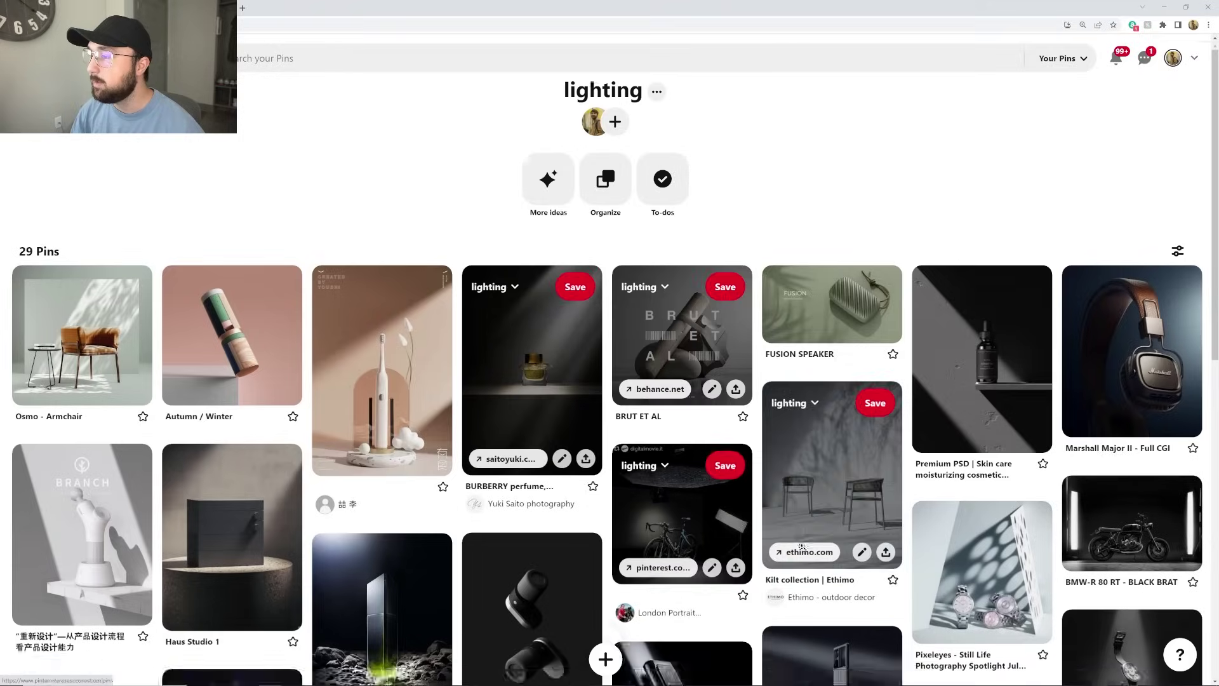
{"action": "left_click", "coordinate": [982, 336]}
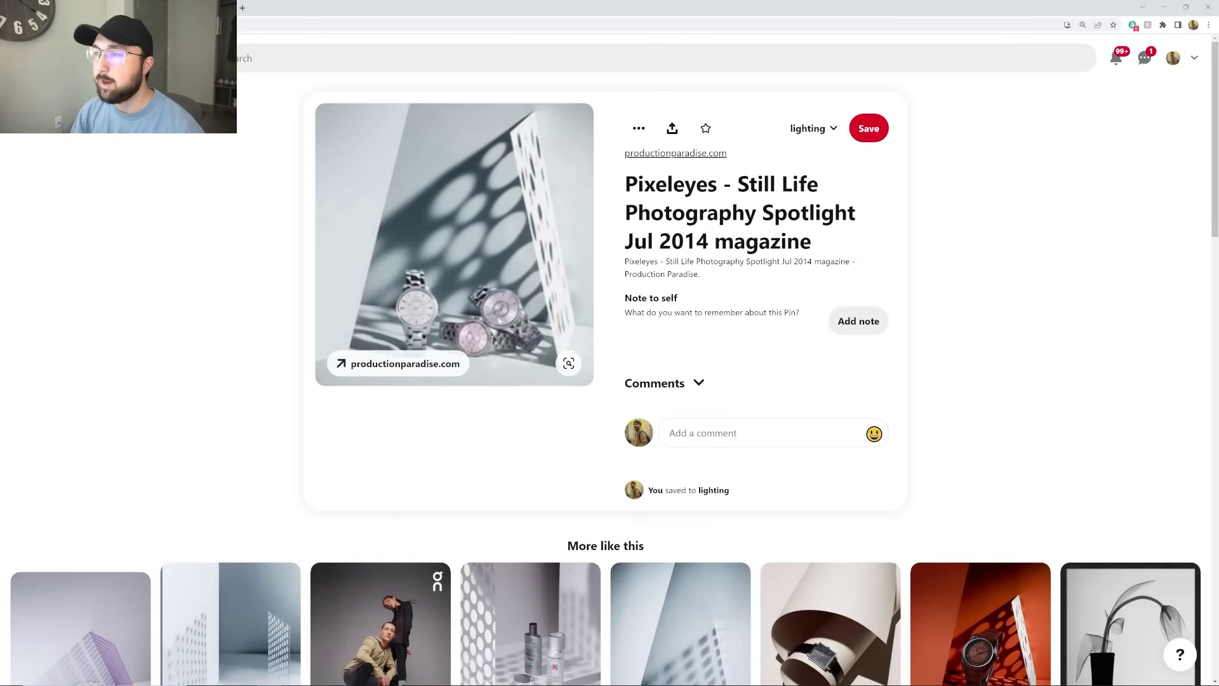
{"action": "left_click", "coordinate": [73, 139]}
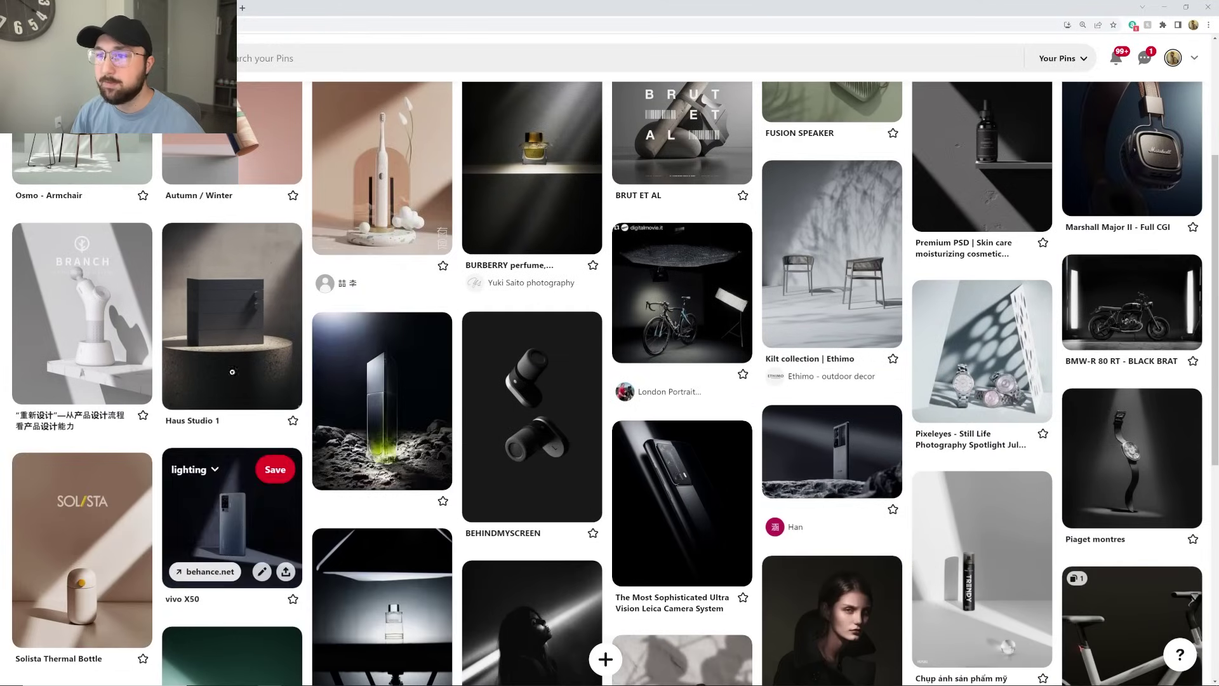
{"action": "left_click", "coordinate": [219, 305]}
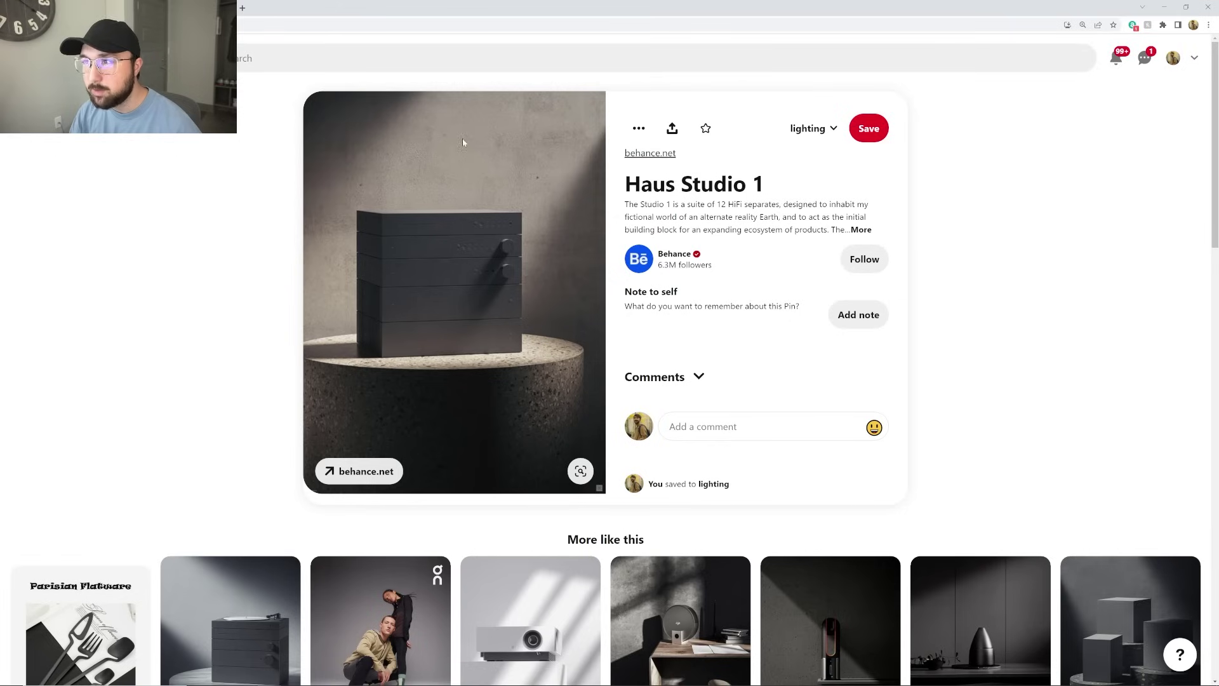
Step: Scroll to the related pins and open the LG HU810P 4K projector pin
{"action": "scroll", "coordinate": [519, 350], "scroll_direction": "down", "scroll_amount": 3}
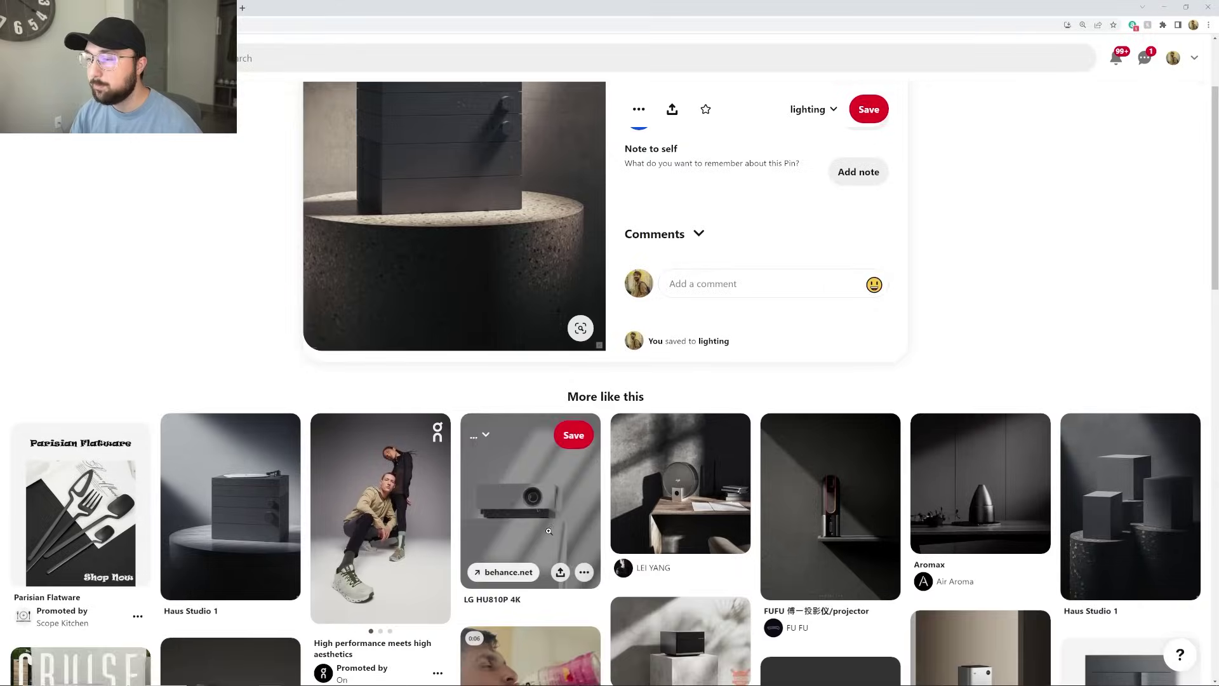
{"action": "left_click", "coordinate": [514, 495]}
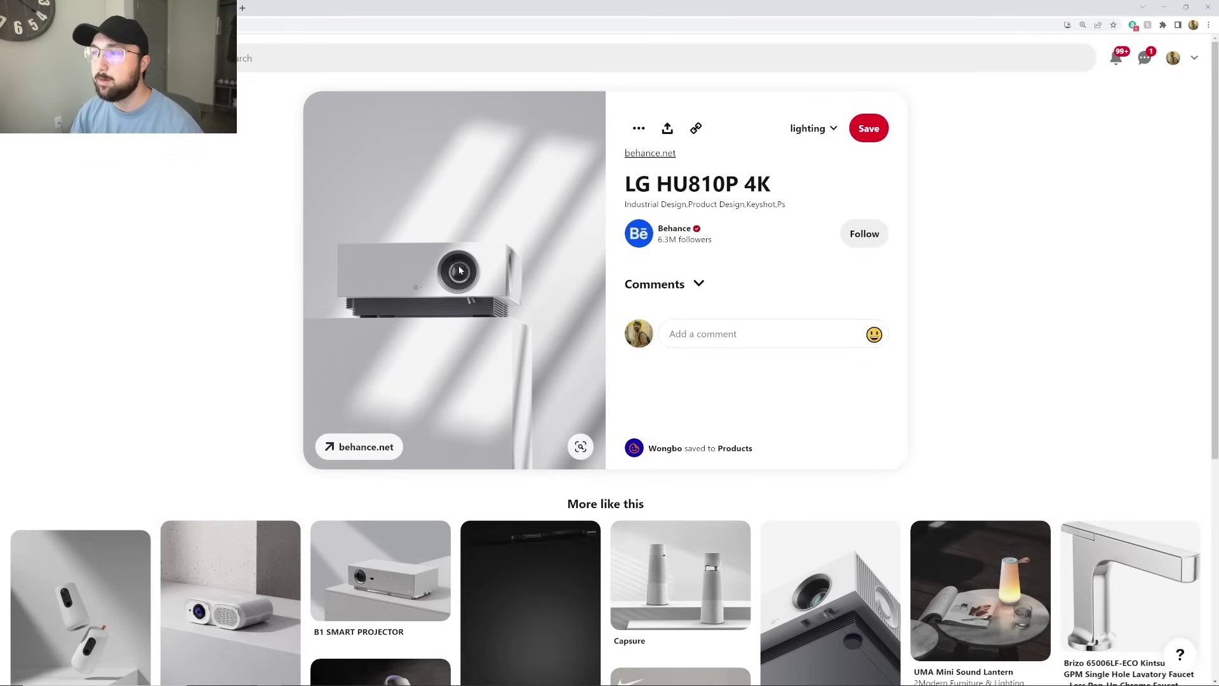